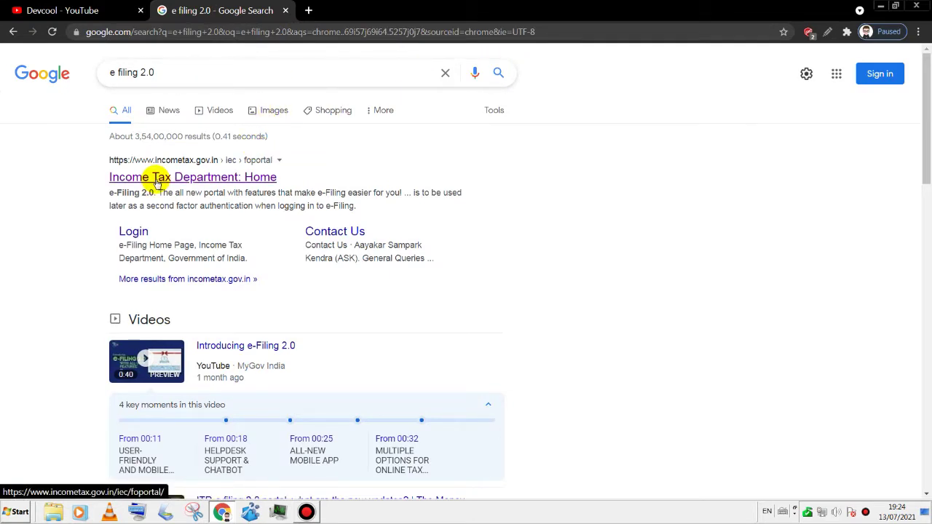
- Open the 'Income Tax Department: Home' result from the e filing 2.0 search results
left_click(236, 179)
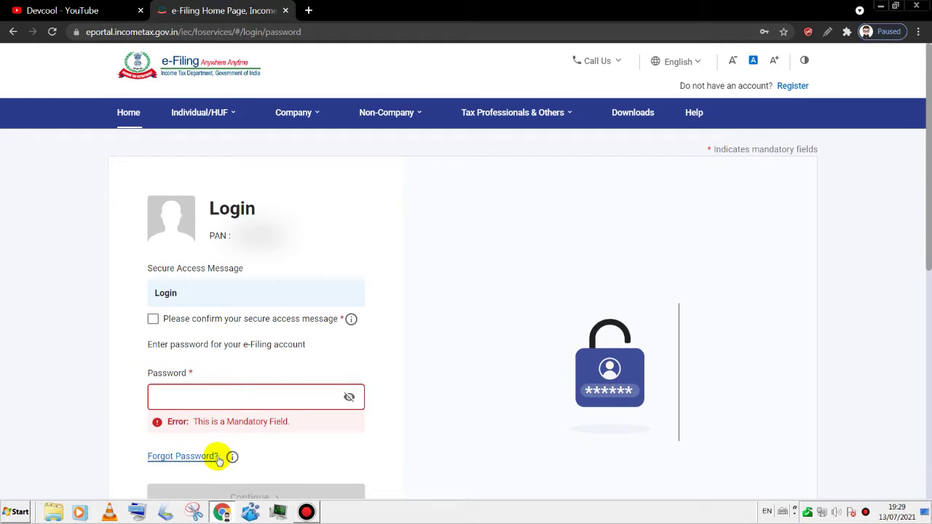
- Confirm the secure access message, then open View Form 26AS on TRACES through the disclaimer
left_click(153, 321)
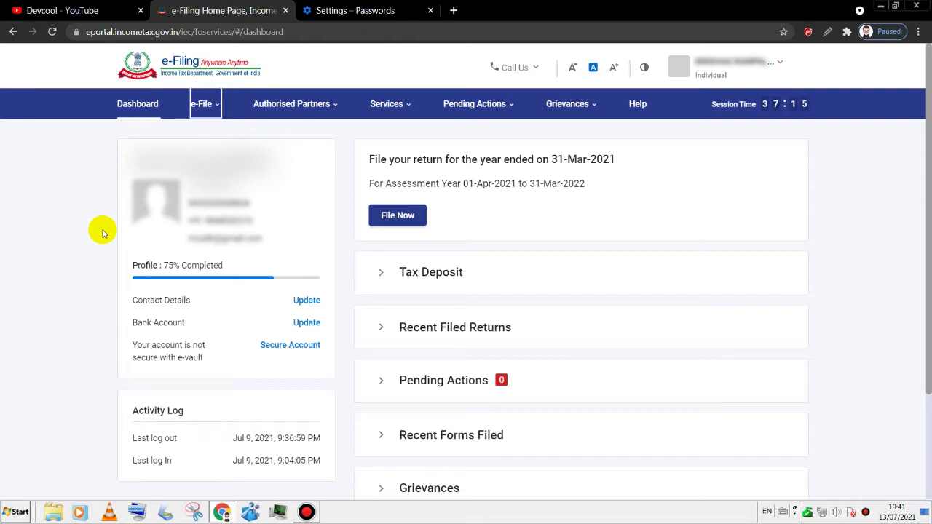
left_click(201, 104)
mouse_move(216, 129)
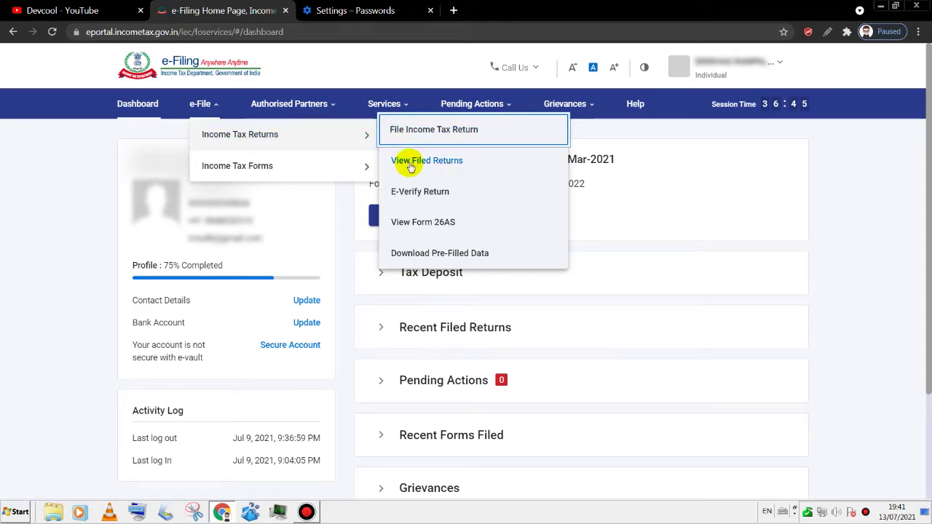
left_click(424, 234)
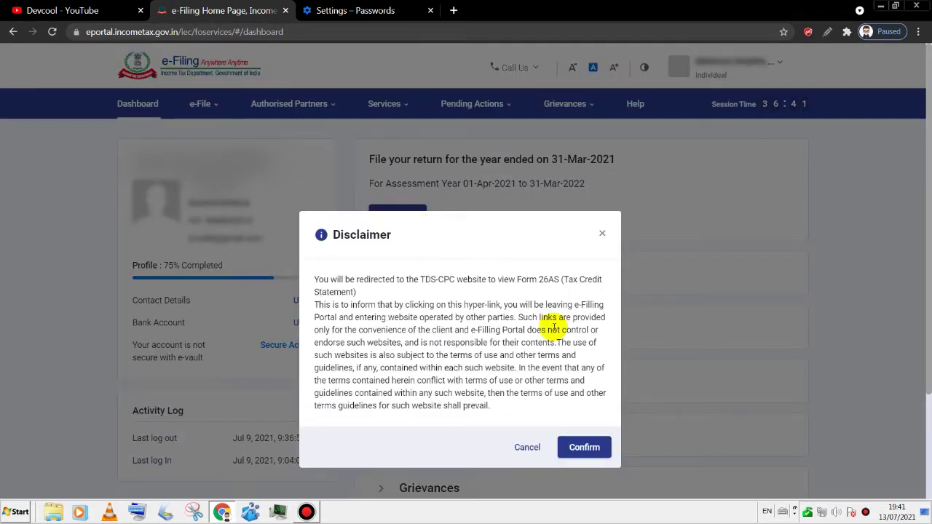
left_click(583, 448)
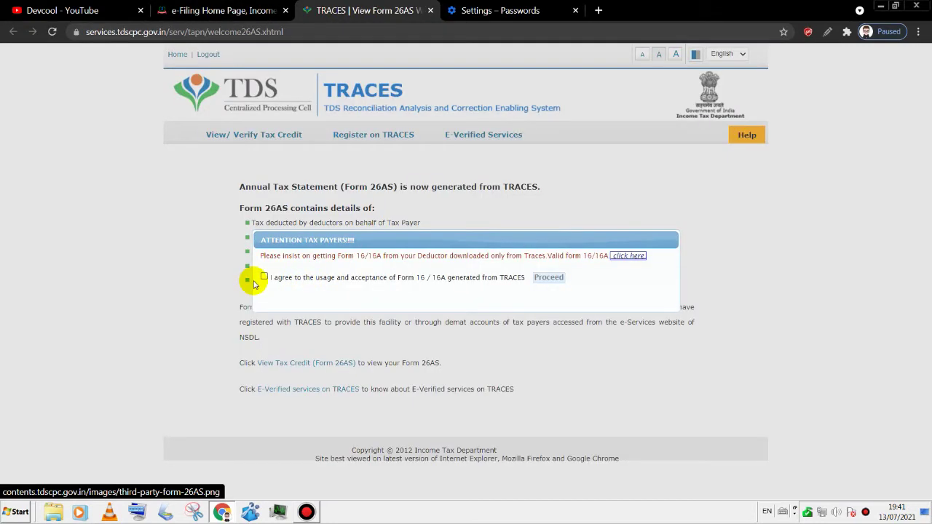
- Accept the TRACES terms and attention notice, and open View Tax Credit (Form 26AS)
left_click(264, 276)
left_click(548, 276)
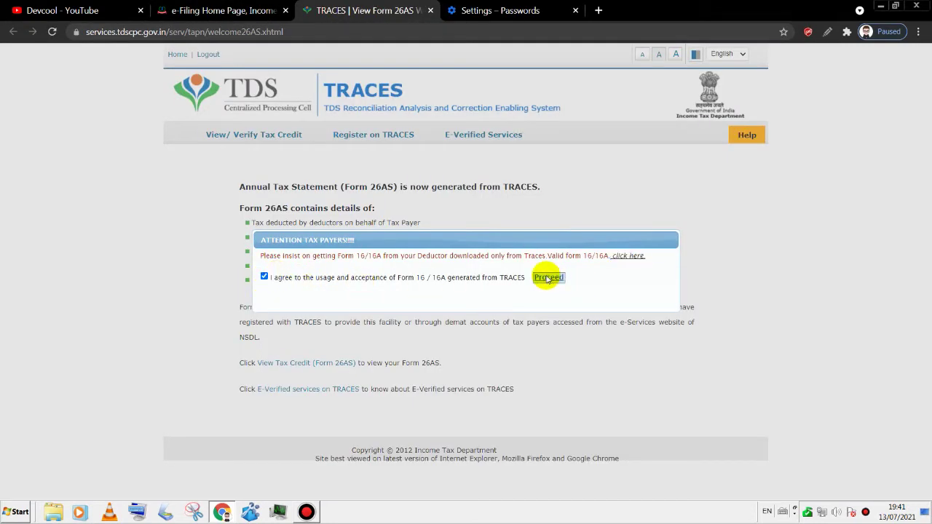
left_click(288, 364)
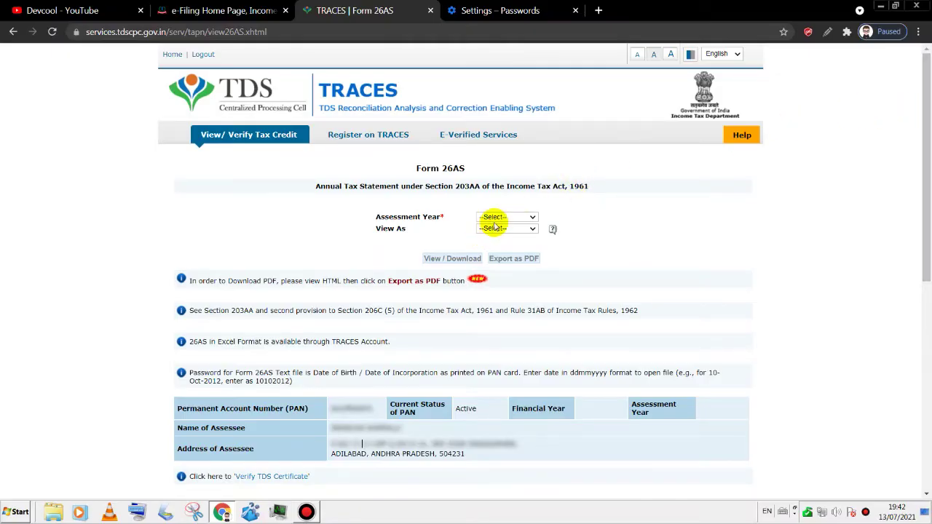
- View the 2021-22 Form 26AS as HTML, review it, and return to the e-Filing dashboard
left_click(492, 217)
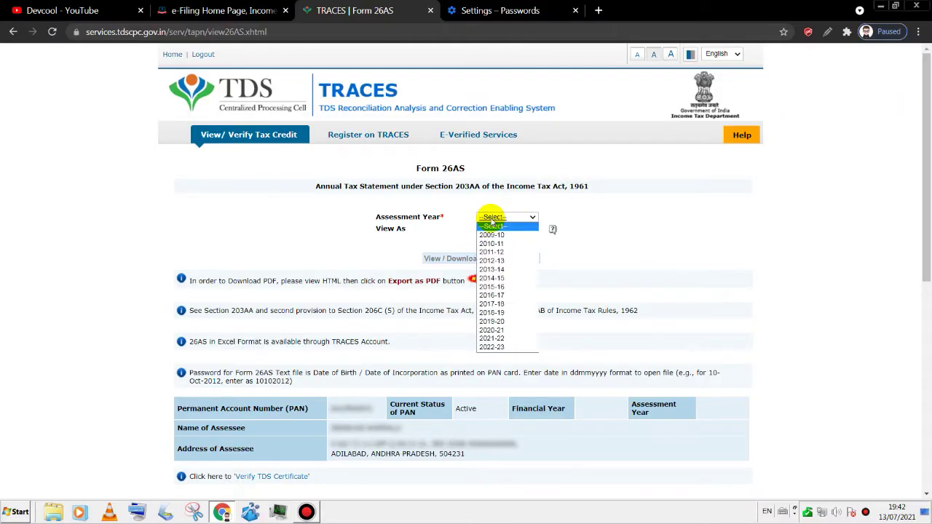
left_click(514, 341)
left_click(512, 230)
left_click(489, 246)
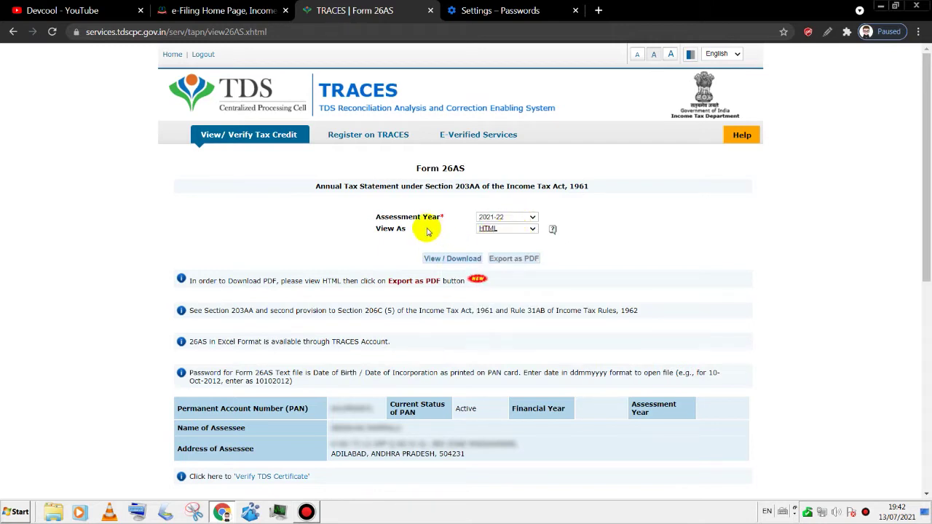
left_click(464, 259)
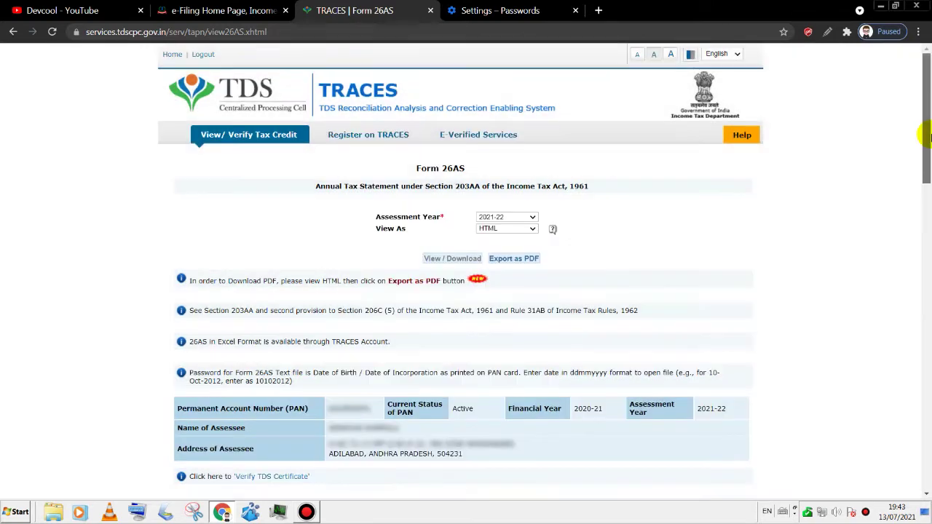
left_click_drag(925, 129, 927, 269)
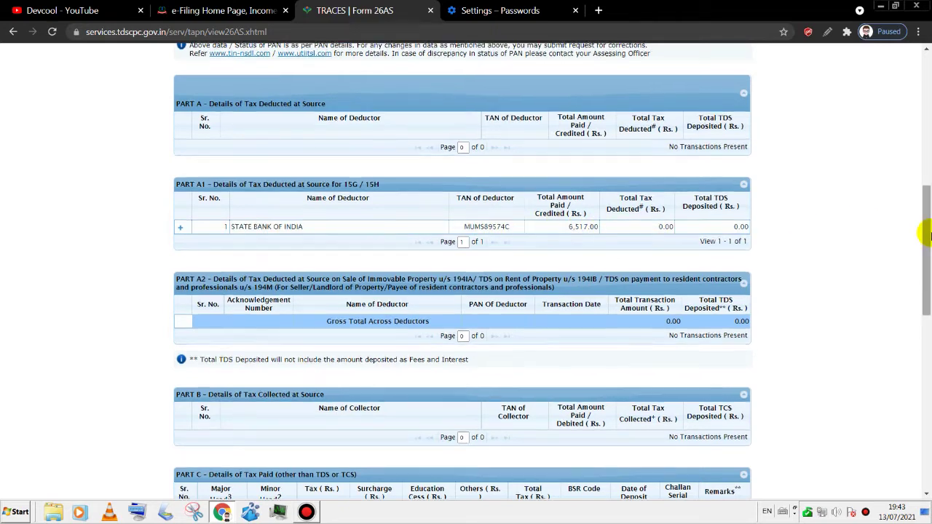
scroll(927, 234, "down", 3)
key("ctrl+shift+Tab")
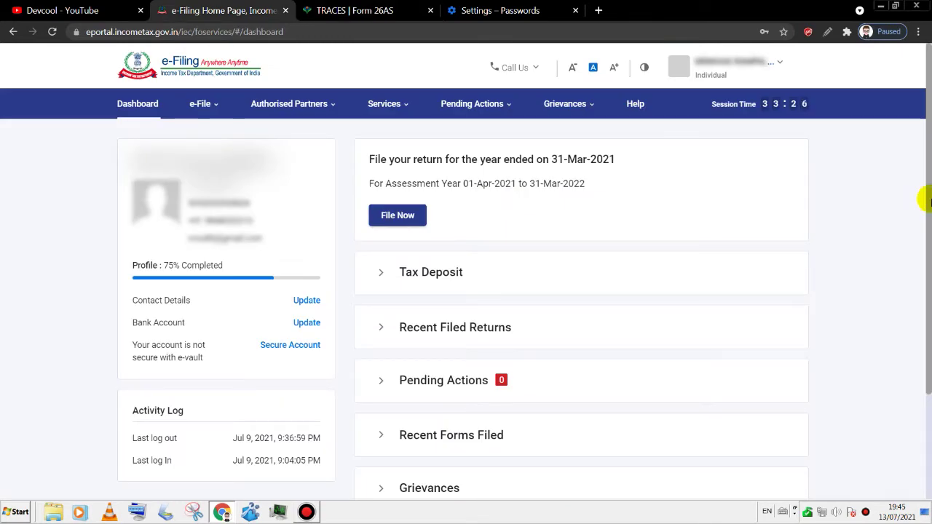
- Start filing a return for assessment year 2021-22
mouse_move(925, 200)
left_mouse_down()
mouse_move(924, 301)
mouse_move(917, 197)
left_mouse_up()
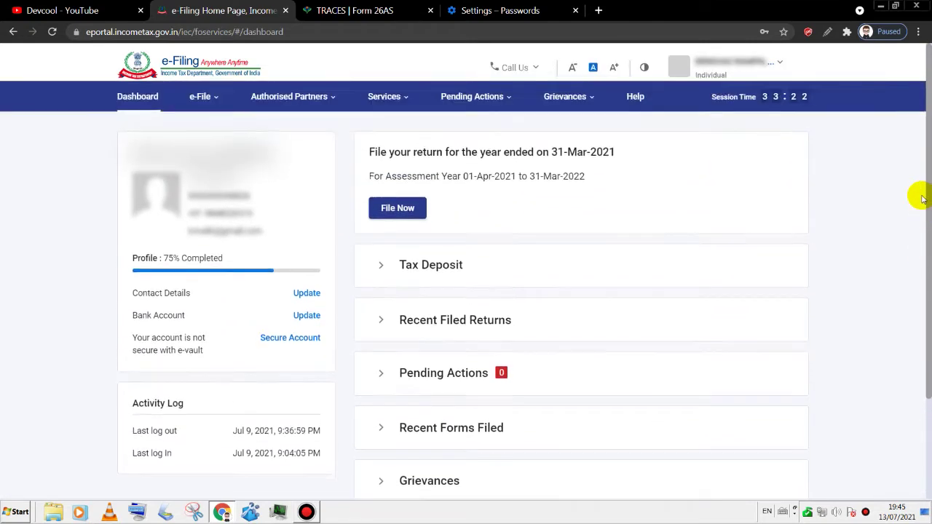
left_click(397, 216)
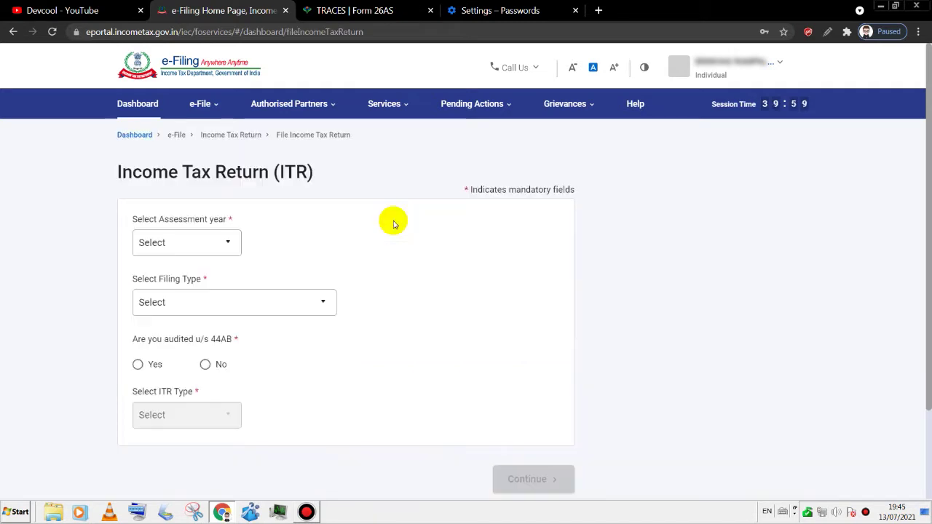
left_click(183, 249)
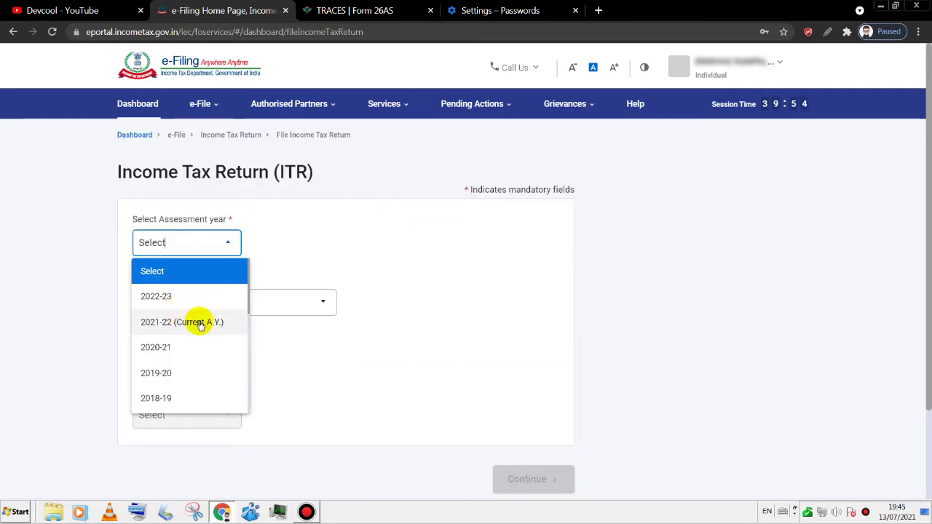
left_click(163, 323)
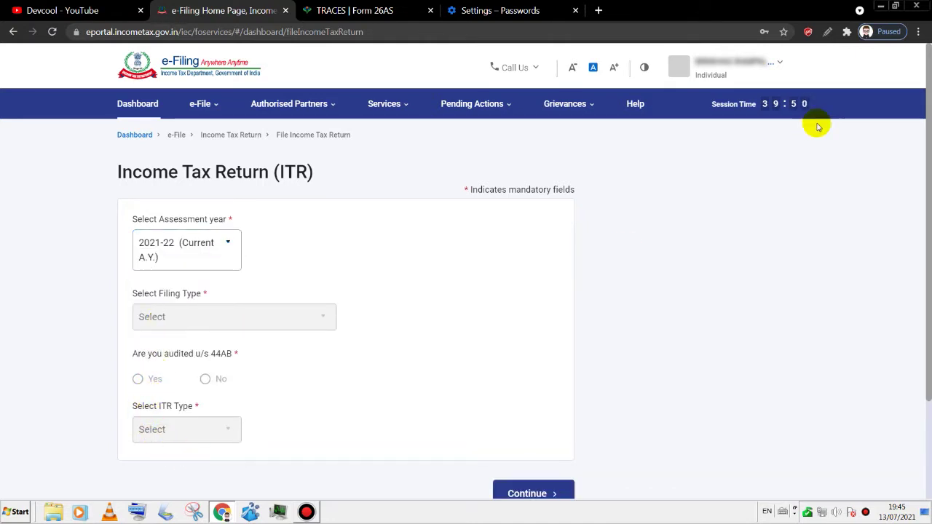
left_click_drag(926, 146, 924, 182)
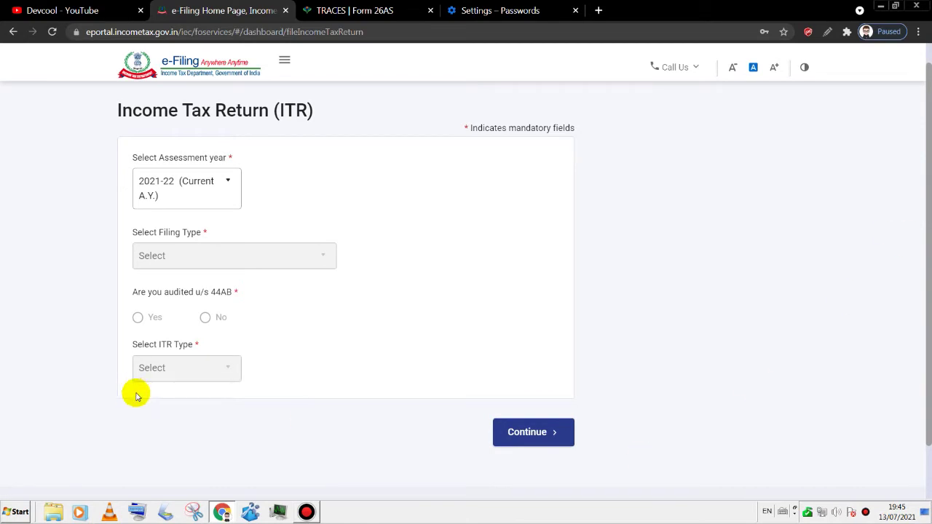
left_click(503, 431)
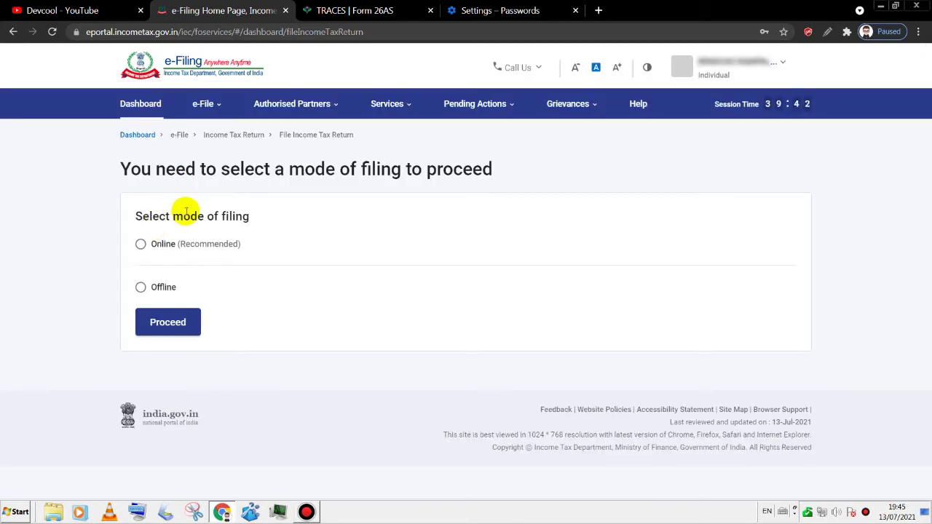
- Choose Online filing mode and start a new filing instead of the saved draft
left_click(141, 246)
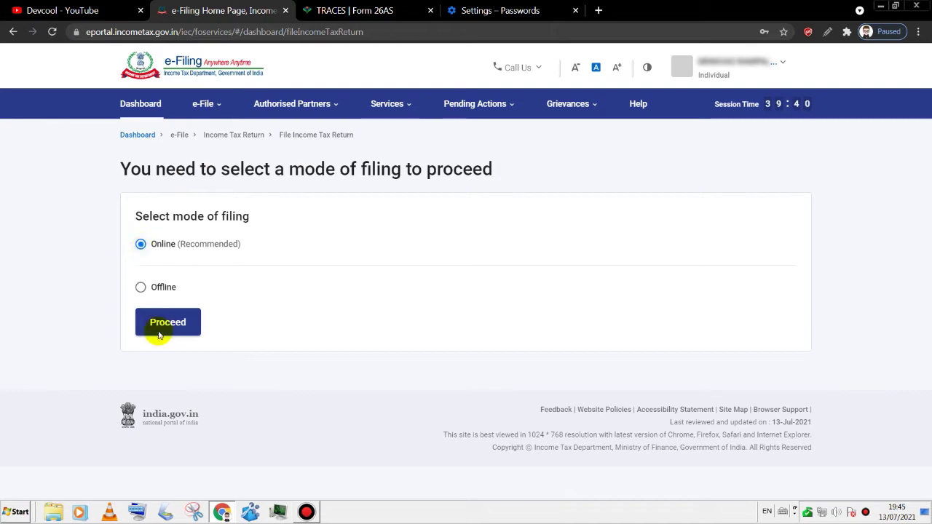
left_click(168, 330)
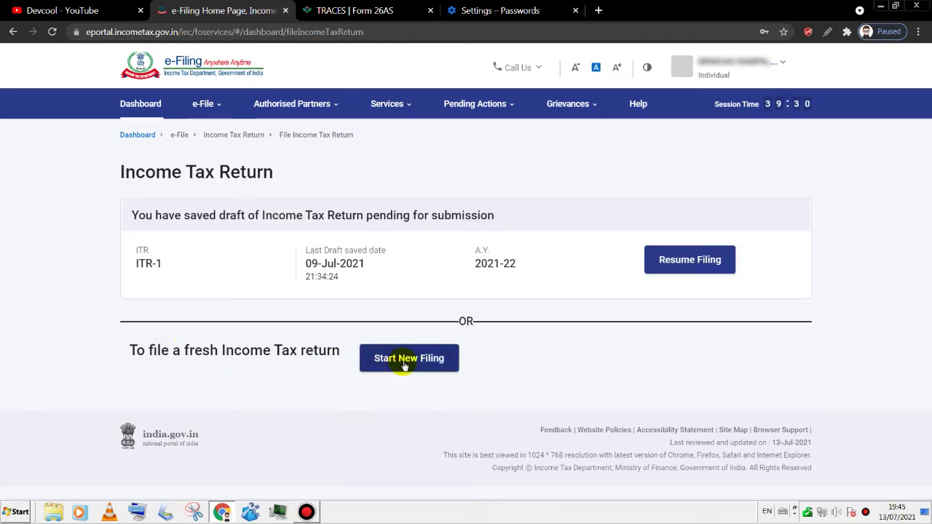
left_click(416, 365)
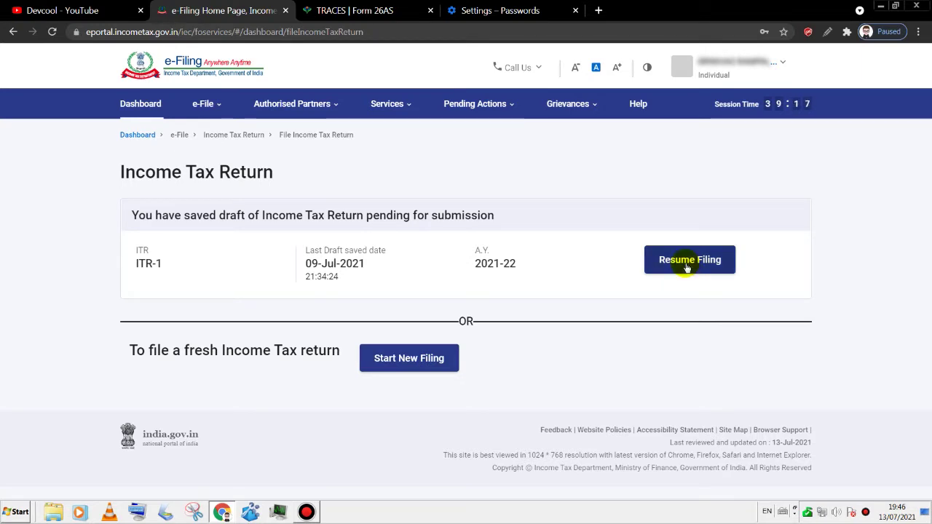
left_click(391, 369)
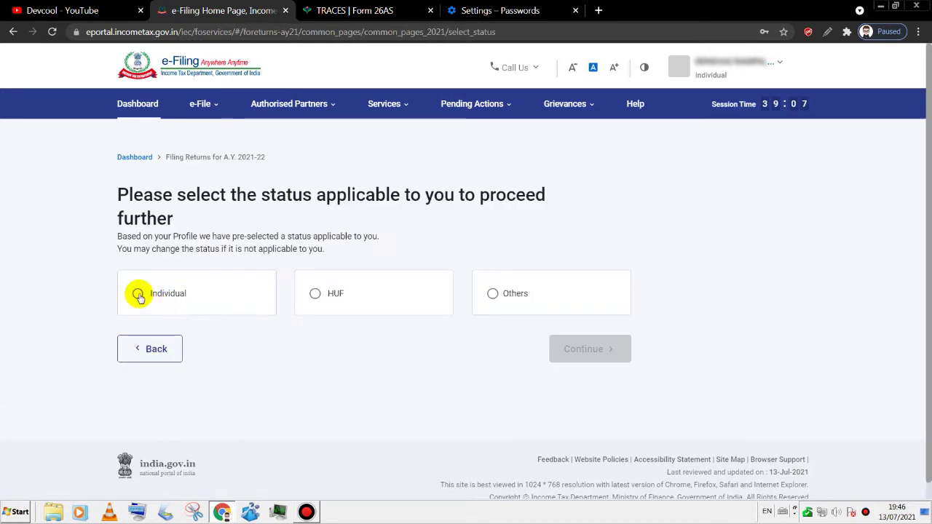
- Set the filing status to Individual and proceed with the ITR-1 form
left_click(138, 294)
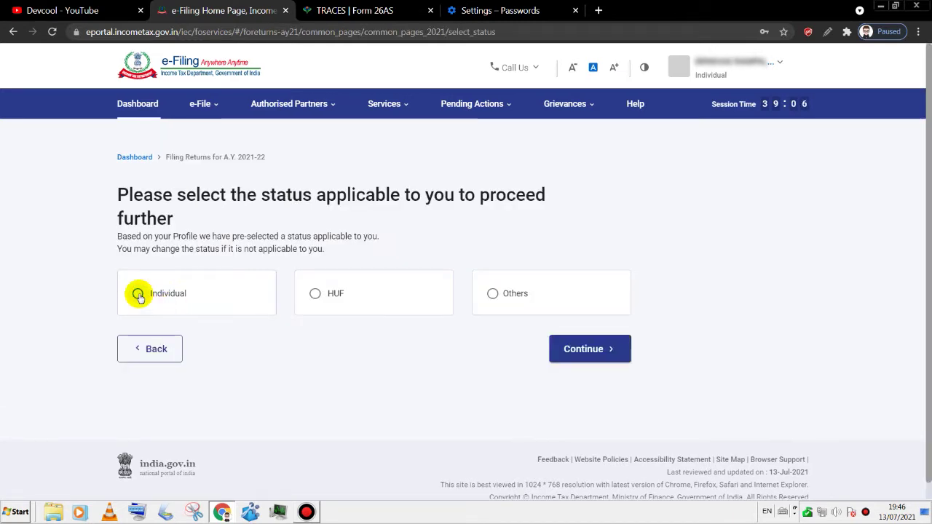
left_click(590, 349)
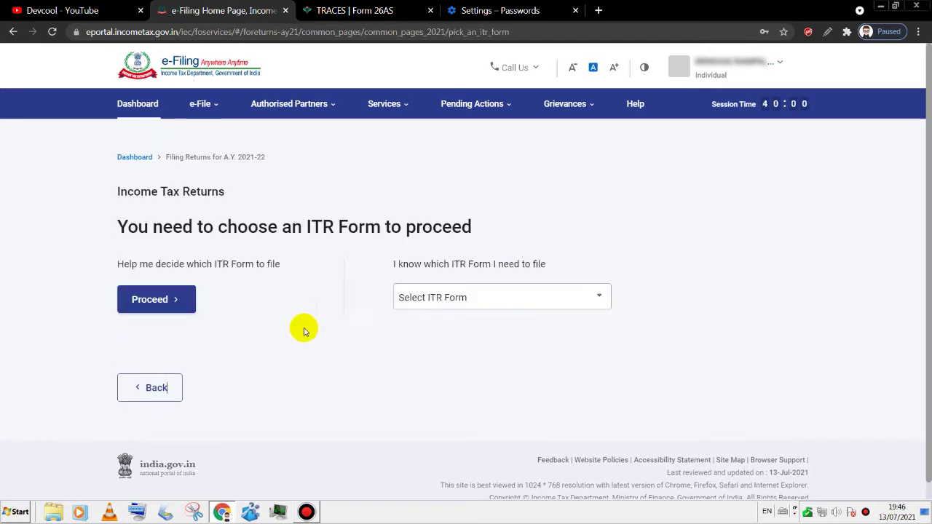
left_click(421, 305)
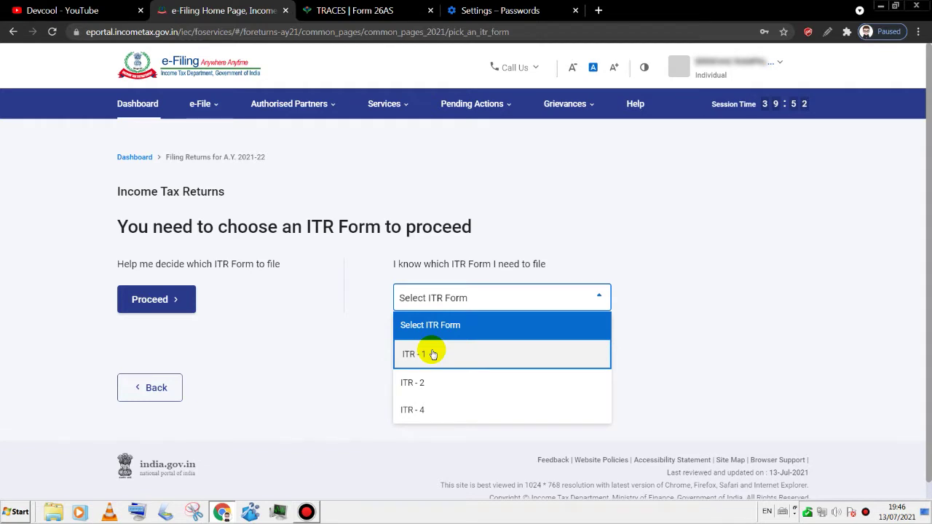
left_click(431, 354)
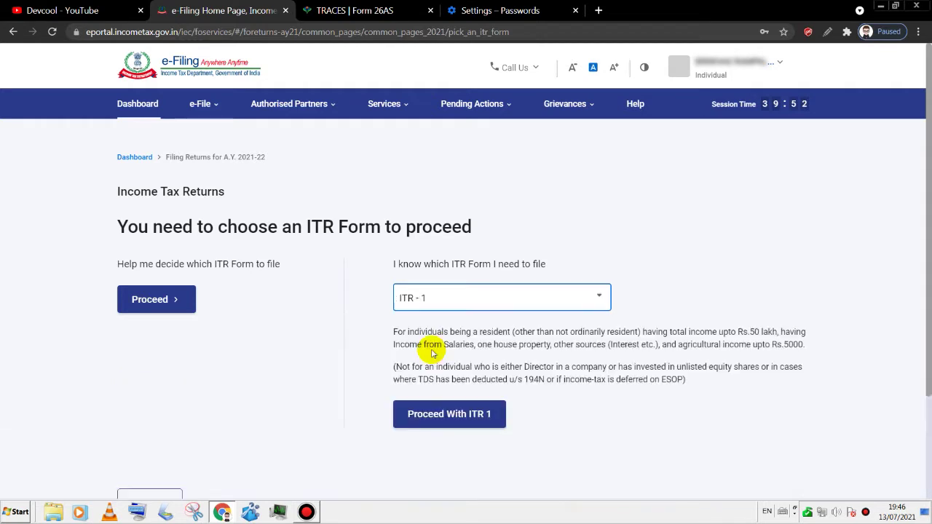
left_click(470, 422)
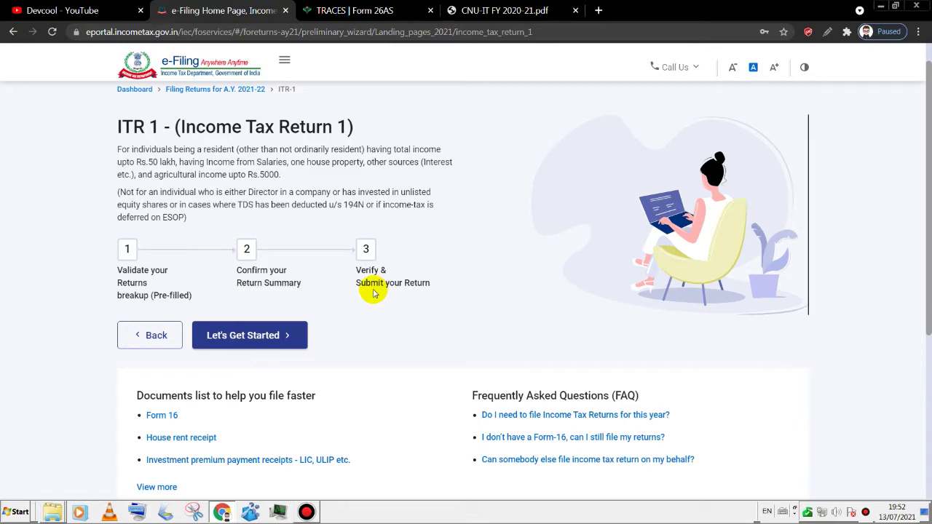
- Draw a red arrow at the FORM NO. 16 heading in the salary certificate PDF, then switch back
key("ctrl+4")
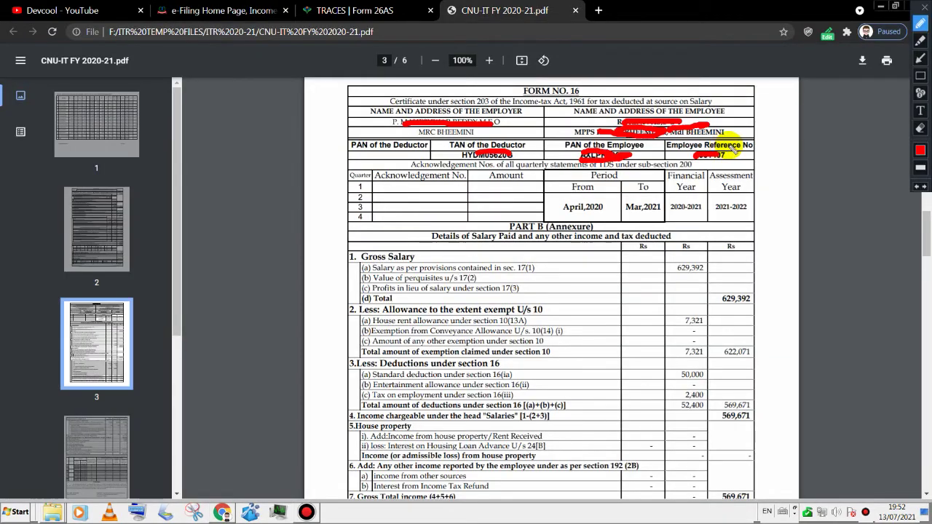
left_click(921, 58)
left_click_drag(709, 86, 586, 91)
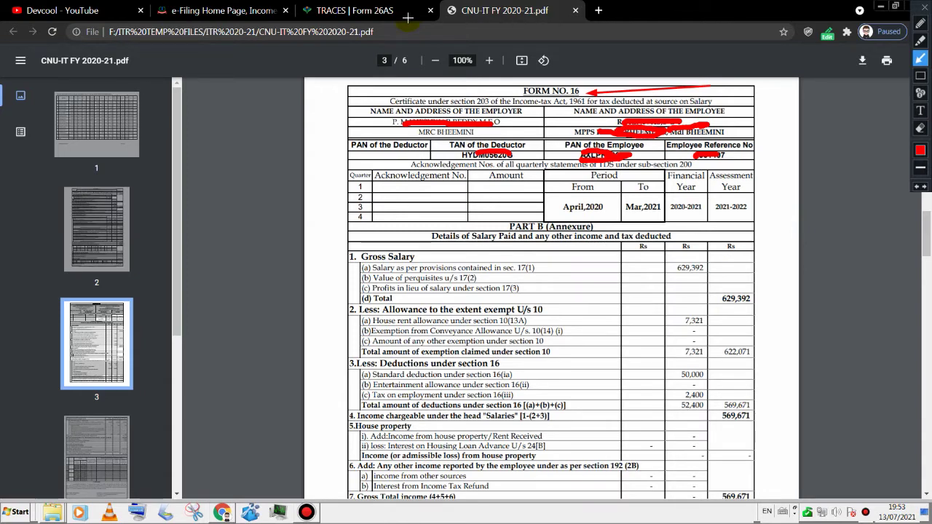
left_click(218, 10)
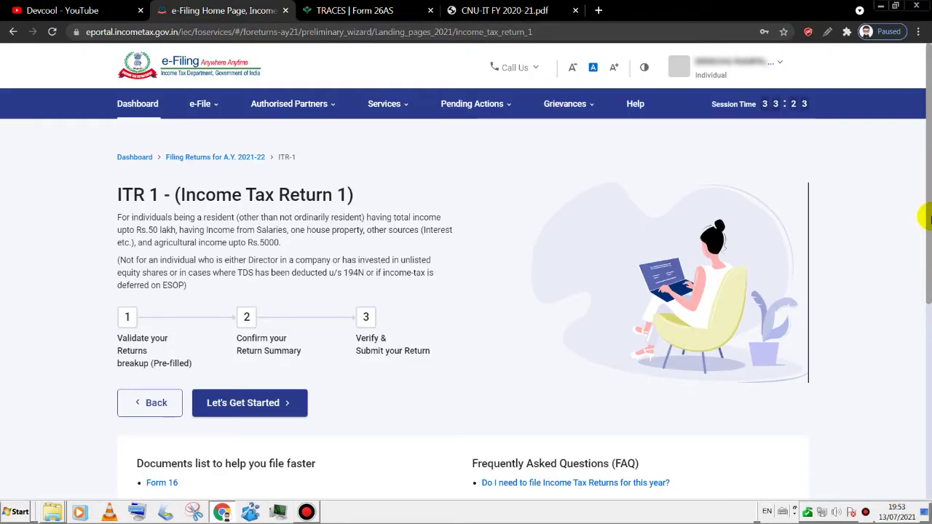
- Begin the ITR-1 filing questions and give Others as the reason for filing
scroll(928, 219, "down", 1)
left_click(256, 334)
scroll(147, 203, "down", 1)
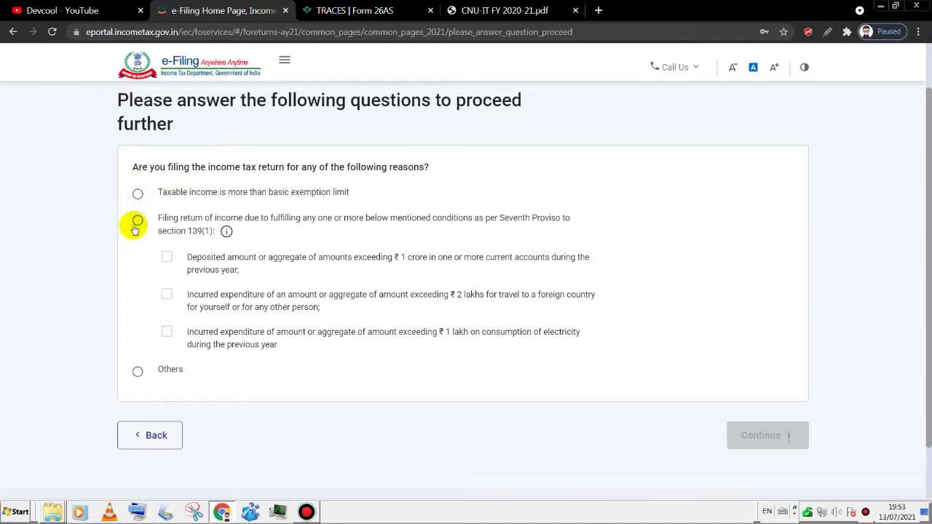
left_click(137, 374)
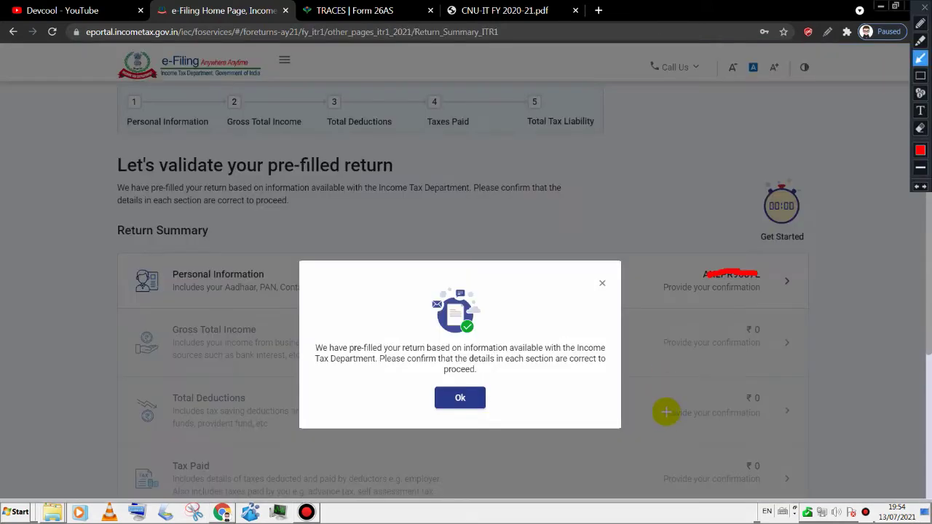
left_click_drag(680, 398, 621, 401)
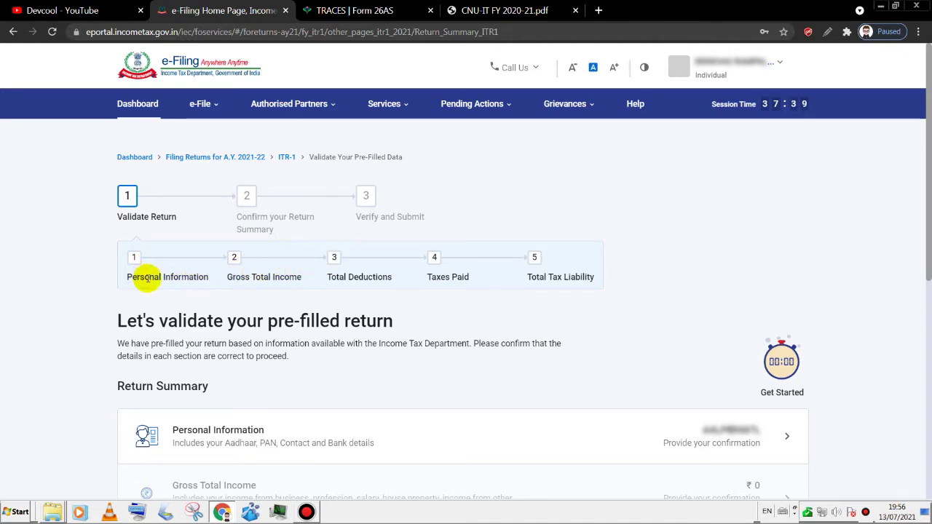
- Open the Personal Information section from the Return Summary for verification
scroll(925, 167, "down", 2)
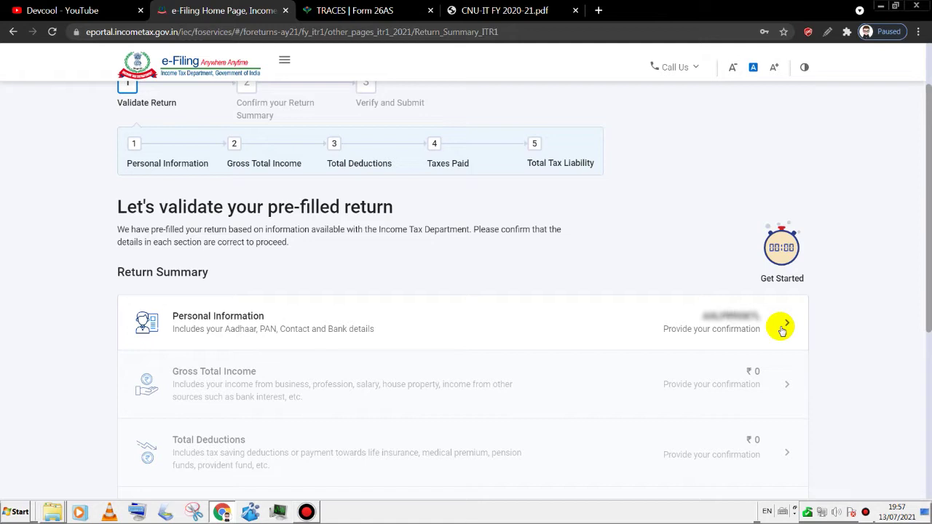
scroll(771, 292, "up", 2)
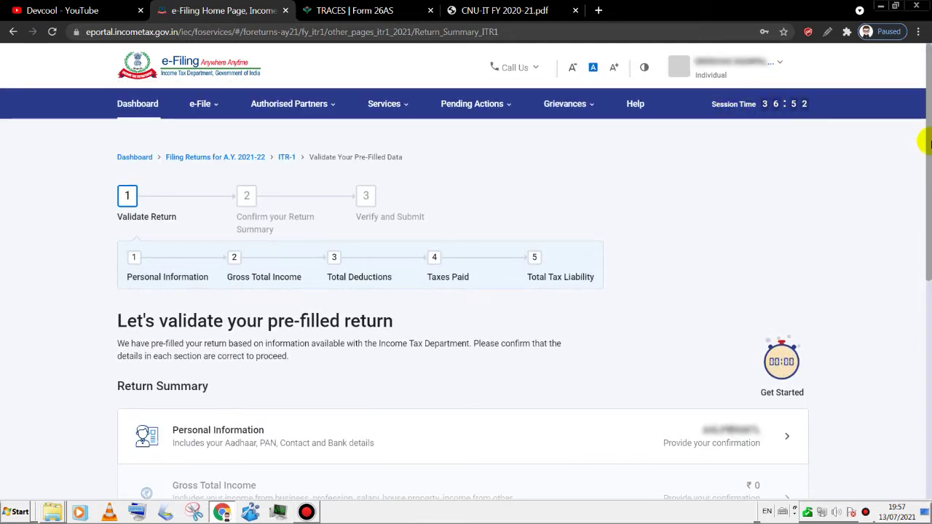
scroll(924, 182, "down", 2)
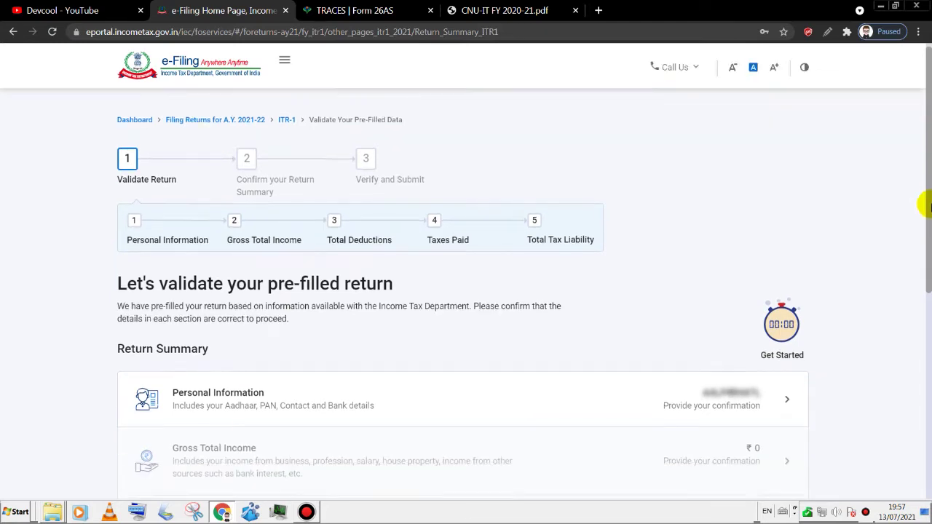
left_click_drag(929, 232, 919, 251)
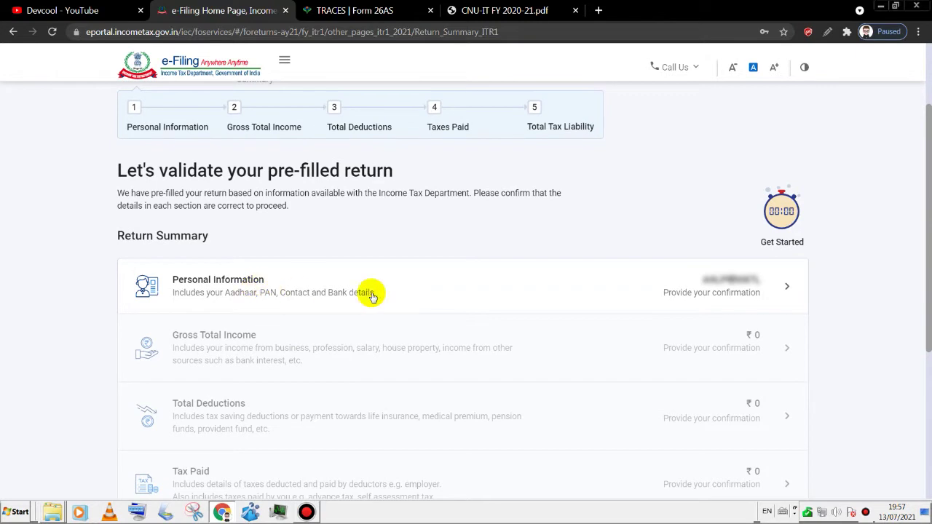
left_click(781, 293)
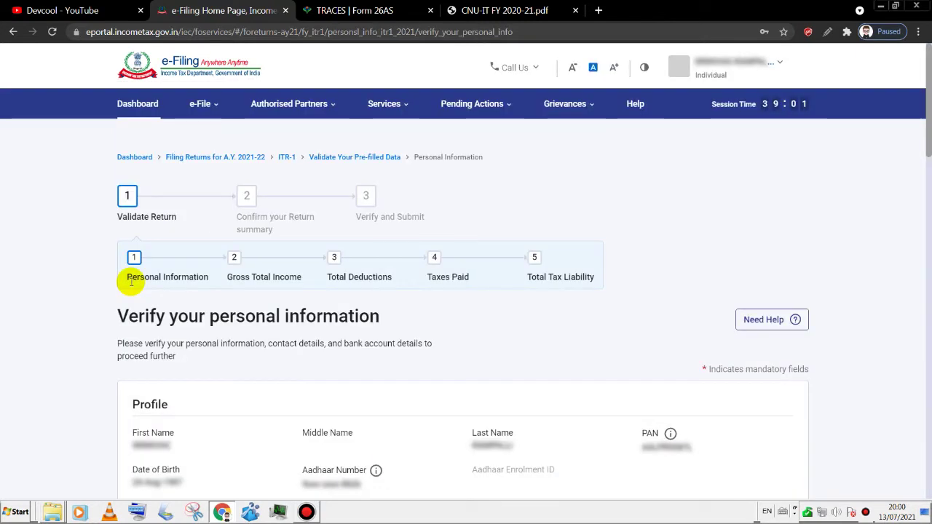
- Keep State Government as the nature of employment and answer Yes to the 115BAC new regime question
left_click_drag(928, 128, 928, 175)
scroll(655, 225, "down", 1)
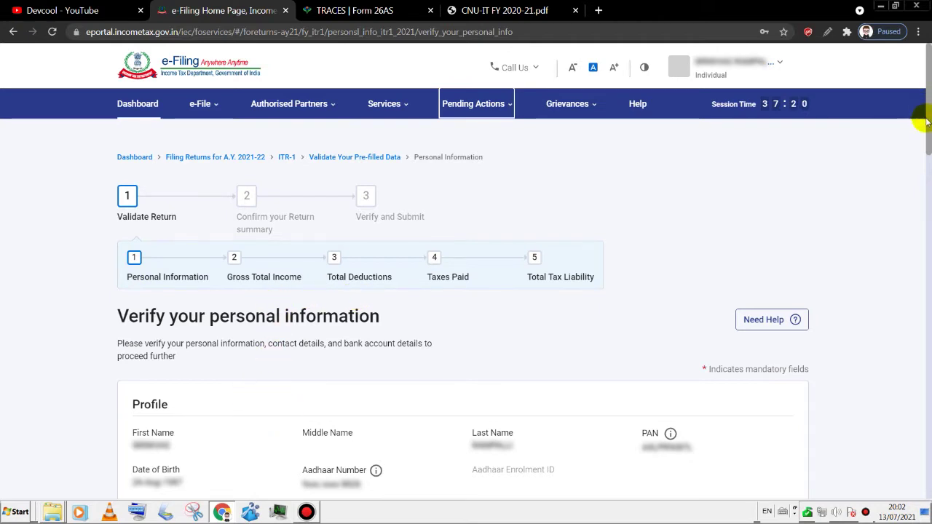
left_click_drag(926, 124, 927, 180)
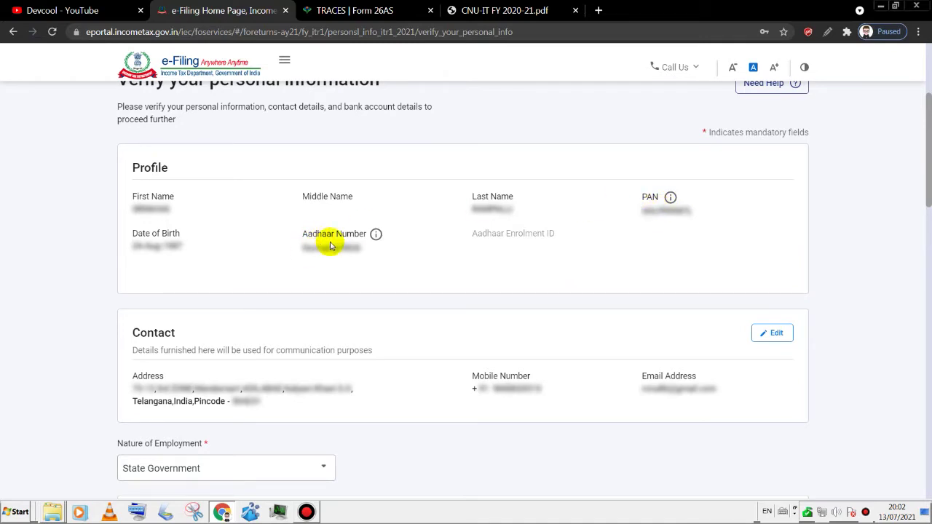
left_click_drag(928, 183, 927, 221)
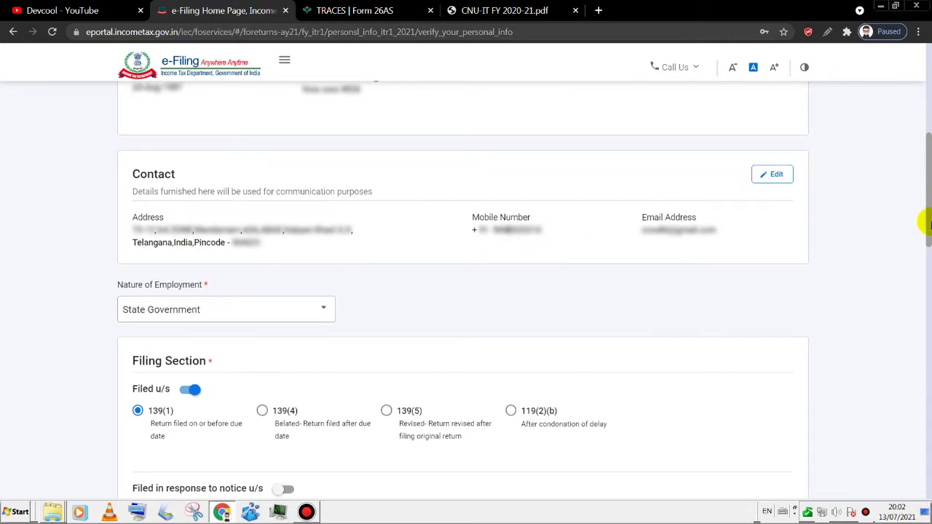
left_click_drag(927, 219, 927, 224)
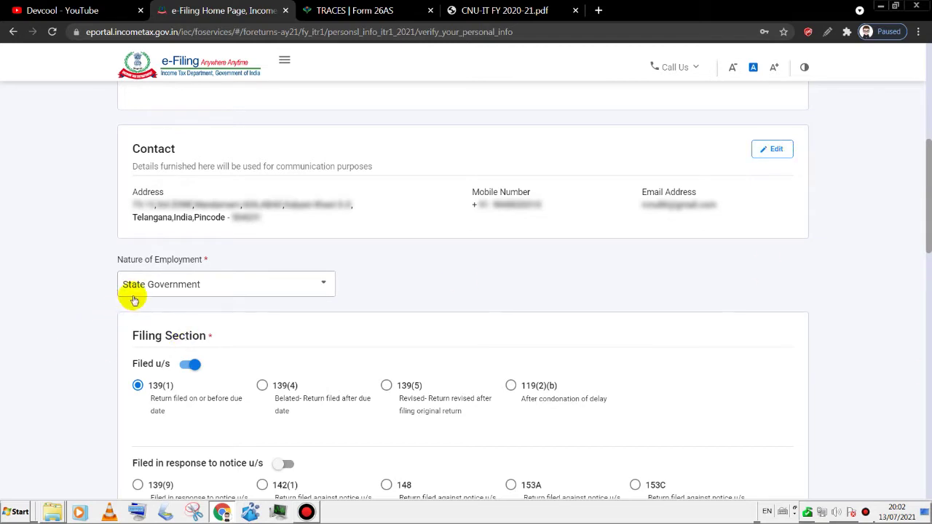
left_click(166, 284)
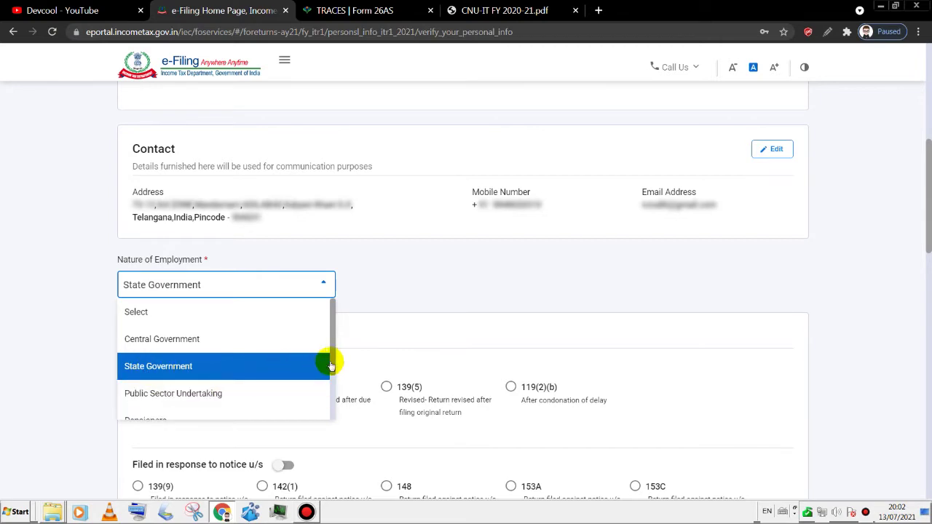
scroll(335, 367, "down", 2)
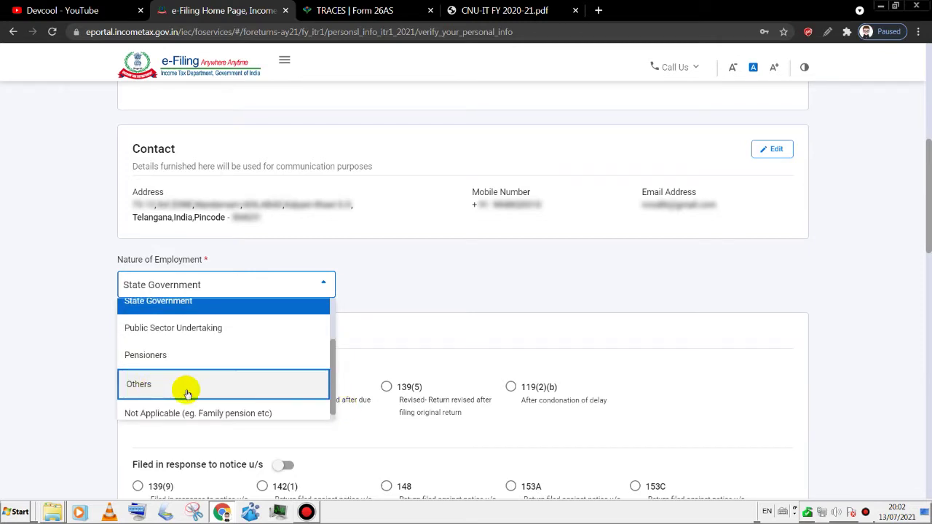
left_click(166, 303)
scroll(183, 158, "down", 3)
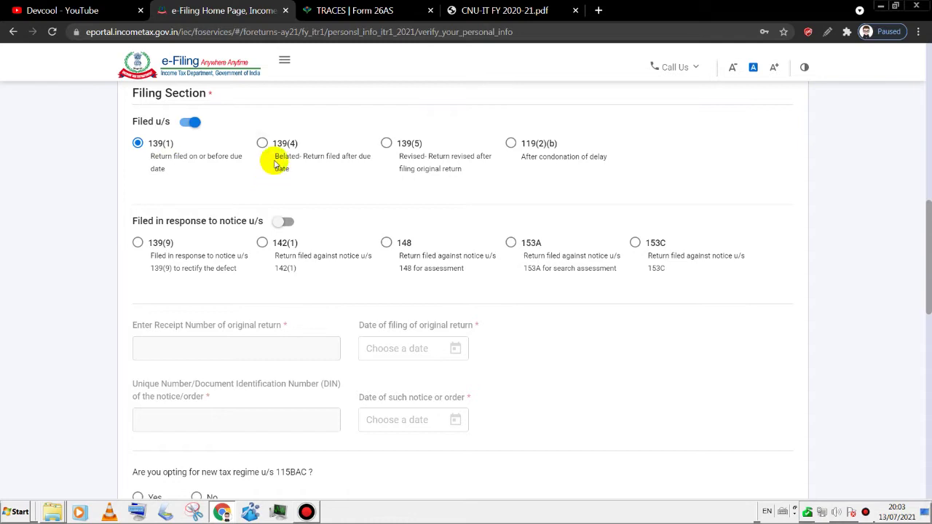
scroll(283, 162, "down", 3)
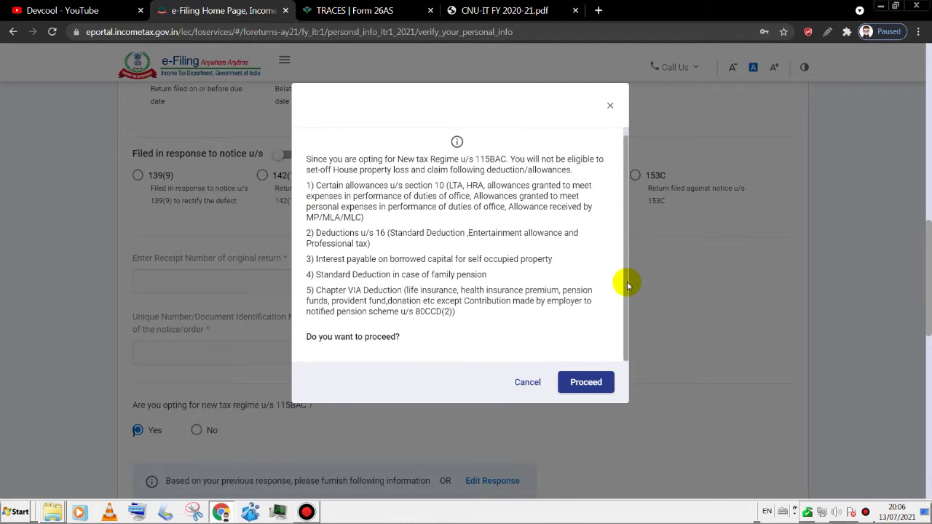
- Dismiss the 115BAC warning and confirm personal details with the first bank account chosen for refund
left_click(525, 382)
left_click_drag(928, 276, 925, 422)
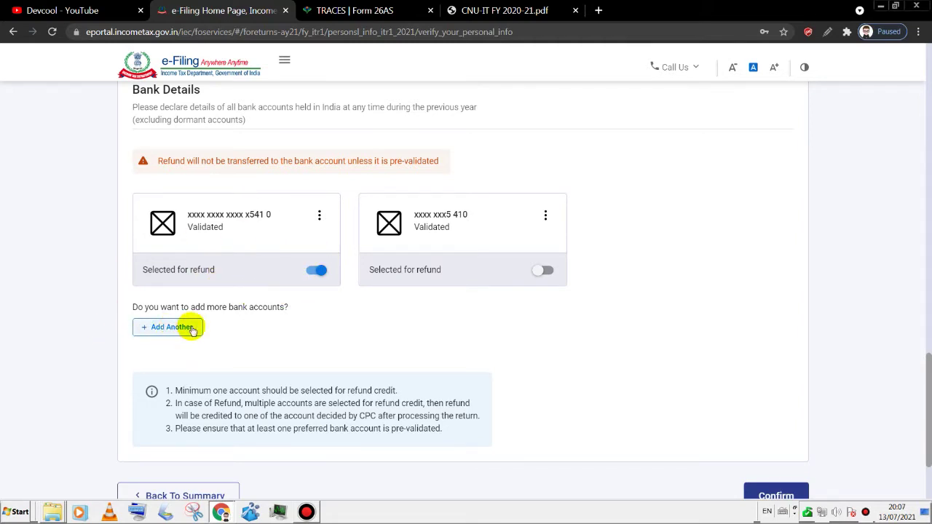
left_click_drag(925, 388, 925, 445)
scroll(918, 189, "up", 2)
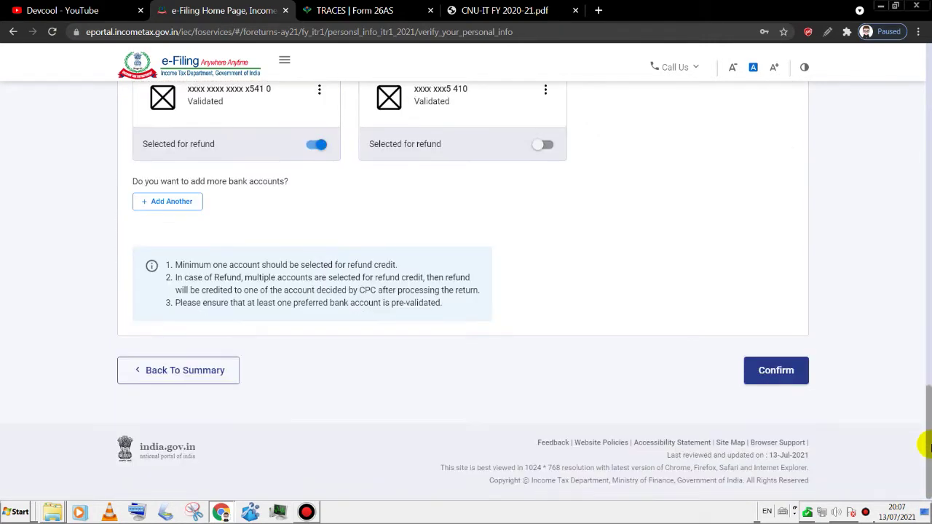
left_click(774, 371)
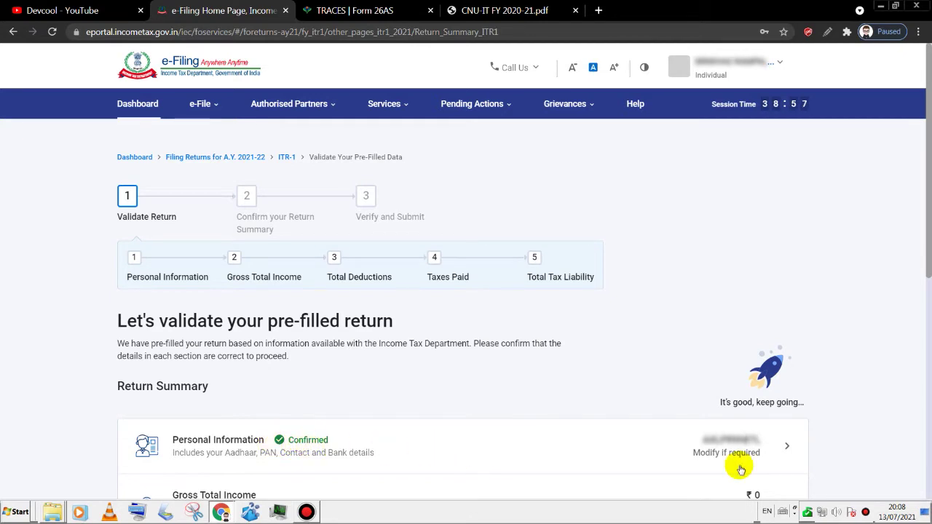
- Open Gross Total Income, skip the salary exemption questions, and continue to the income sources
left_click_drag(924, 185, 928, 273)
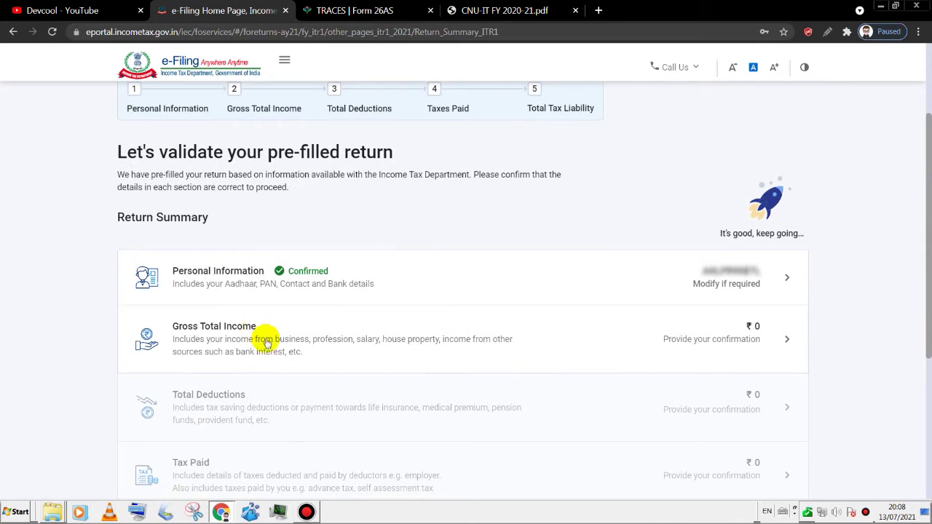
left_click(785, 342)
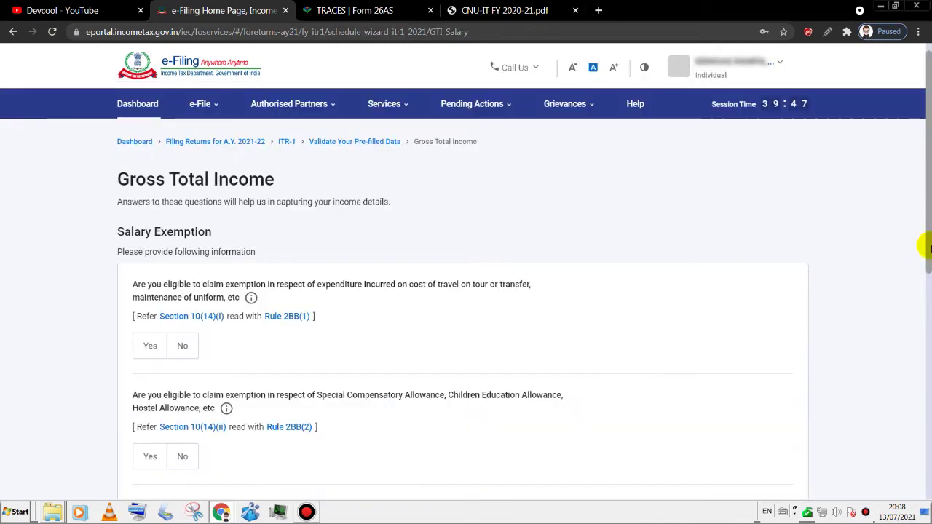
left_click_drag(929, 248, 131, 364)
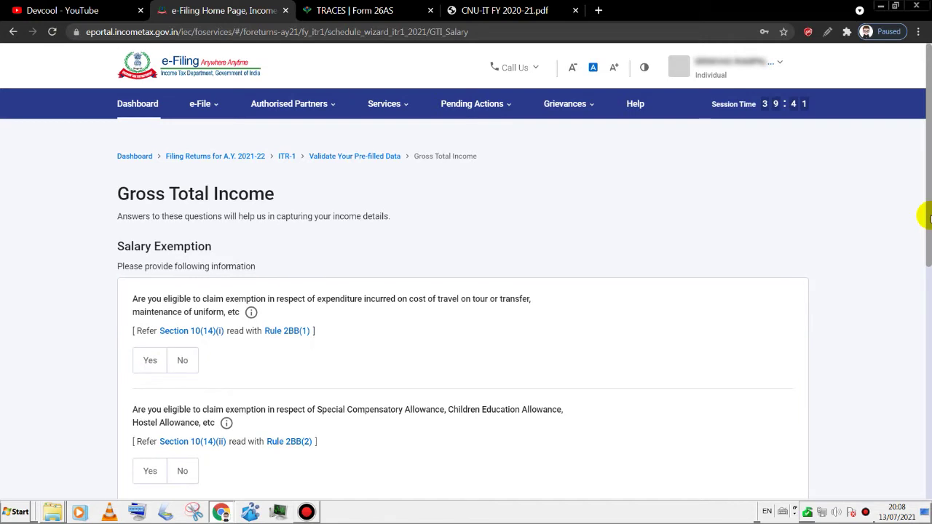
scroll(921, 308, "down", 2)
scroll(927, 301, "down", 1)
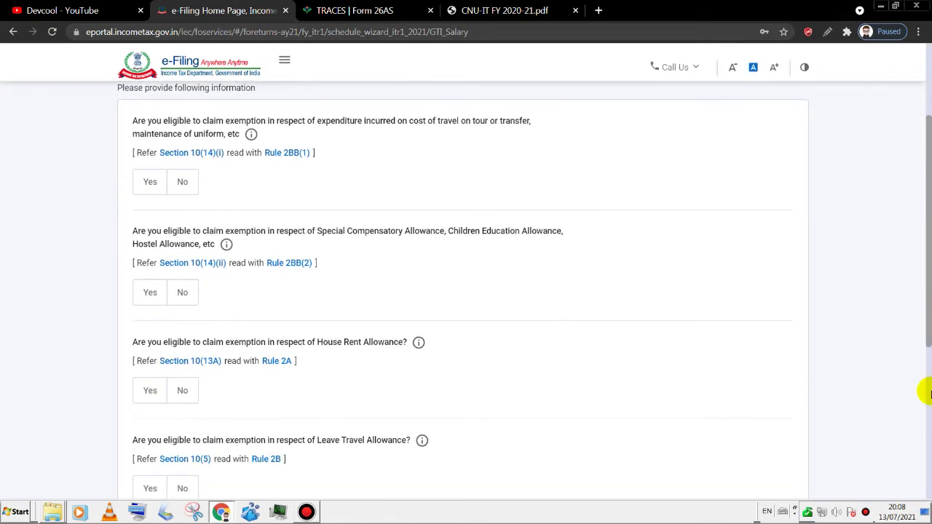
scroll(928, 393, "down", 3)
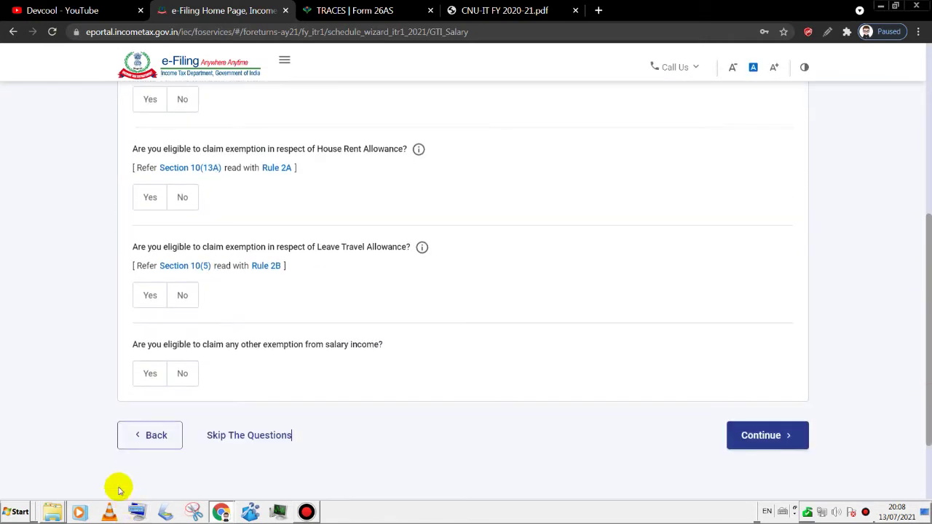
left_click(233, 445)
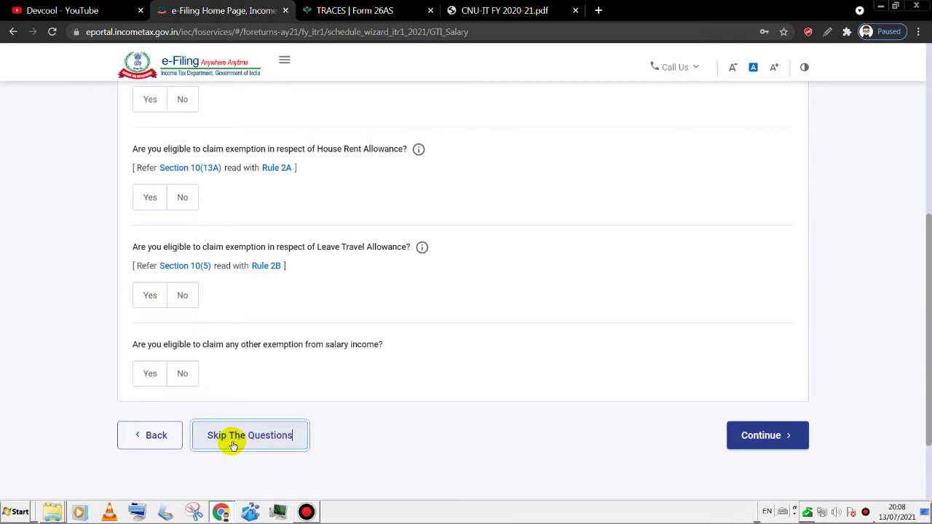
left_click(766, 437)
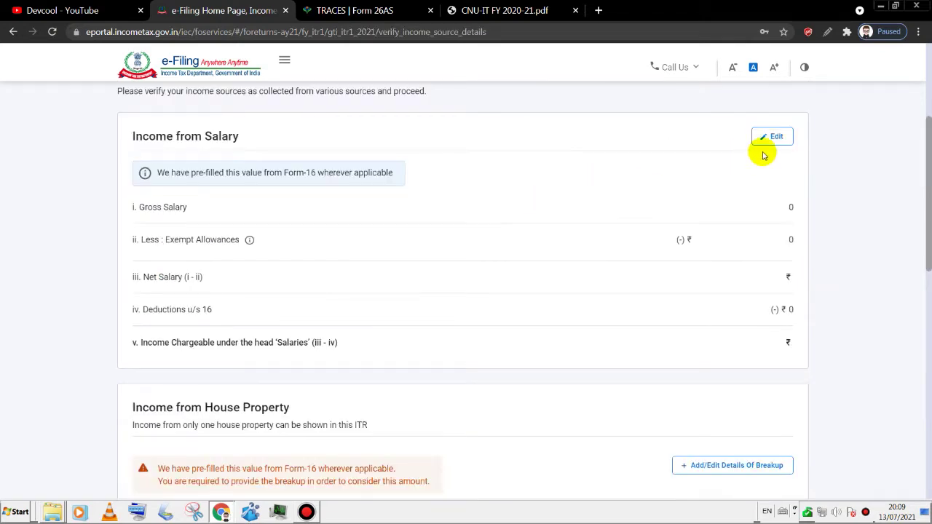
- Edit Income from Salary and mark the salary figures in the CNU-IT FY 2020-21.pdf Form 16
left_click(772, 138)
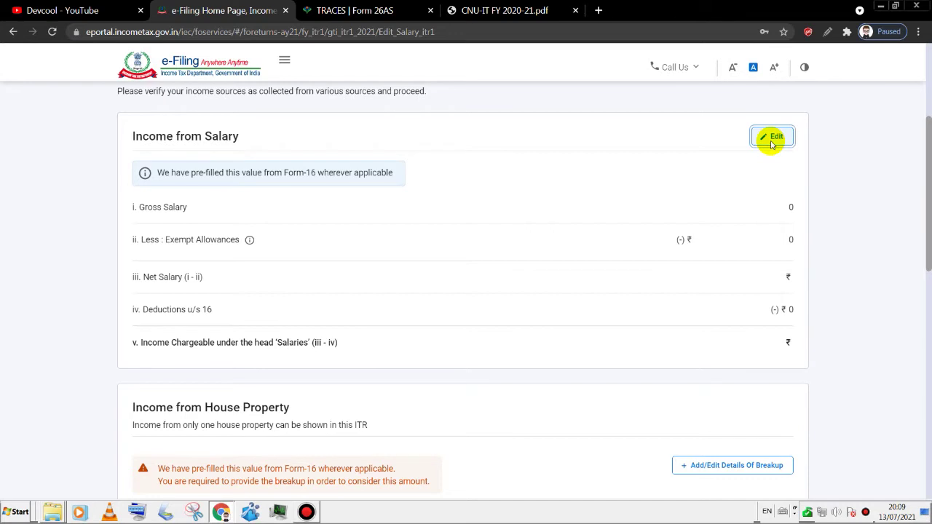
left_click_drag(929, 183, 925, 368)
left_click(504, 10)
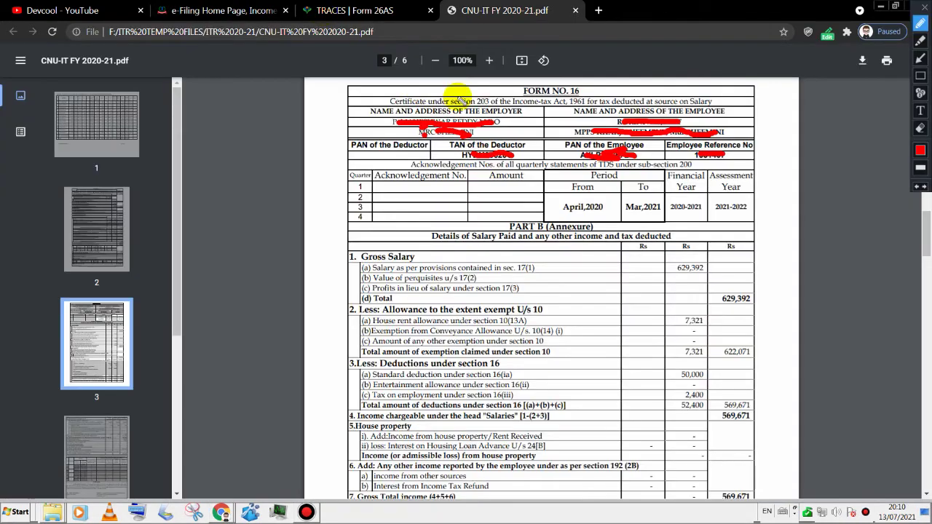
left_click(920, 58)
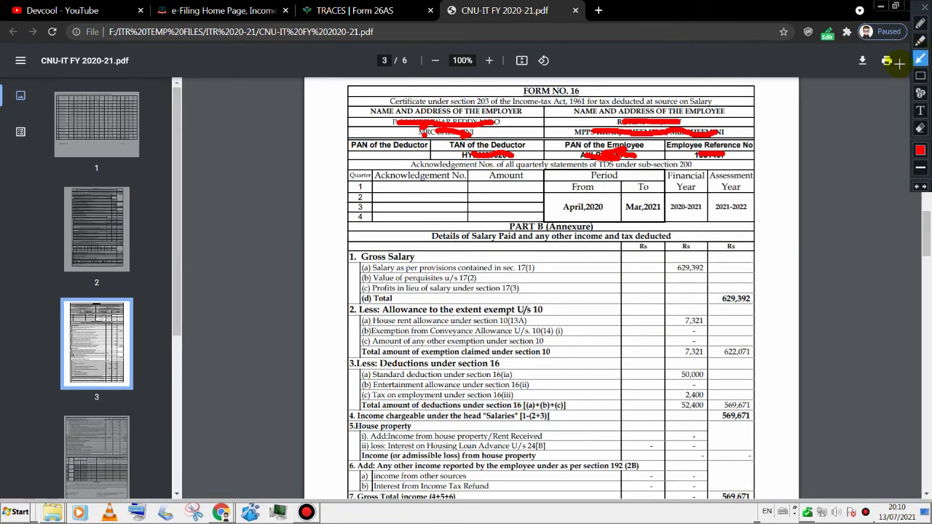
left_click_drag(645, 88, 591, 92)
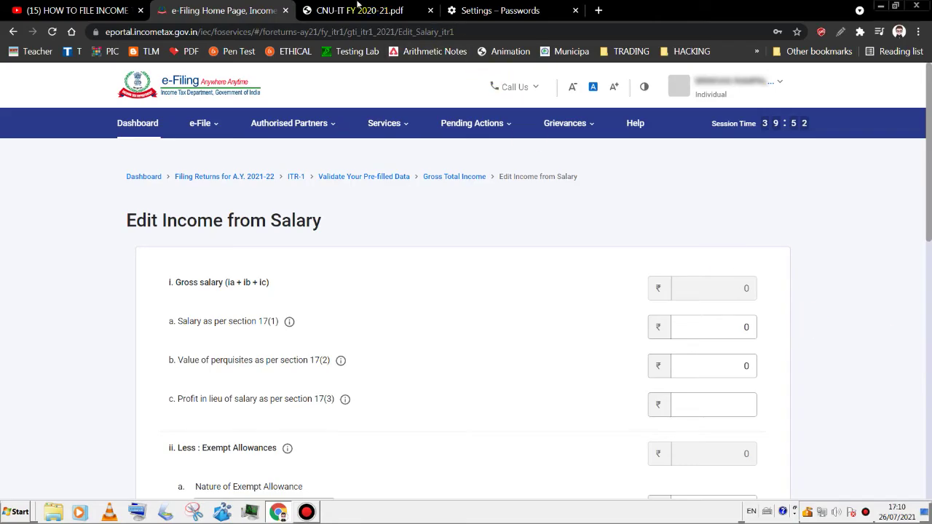
- Copy 629,392 from the Form 16 PDF into Salary as per section 17(1) as 6,29,392
left_click(357, 9)
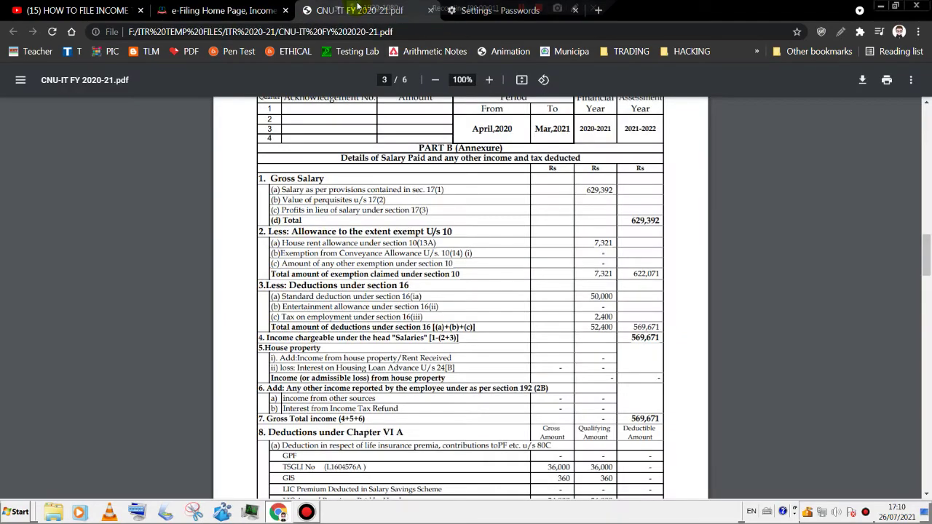
left_click(240, 9)
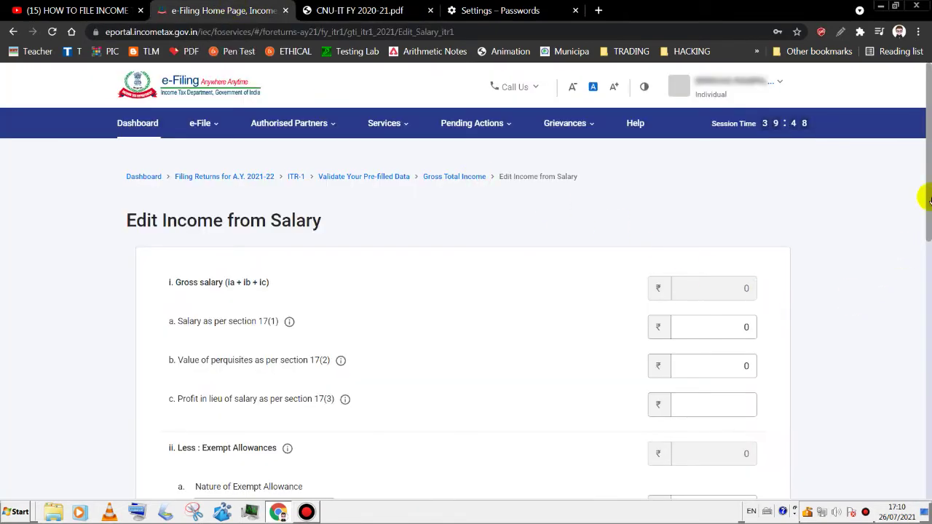
scroll(929, 212, "down", 1)
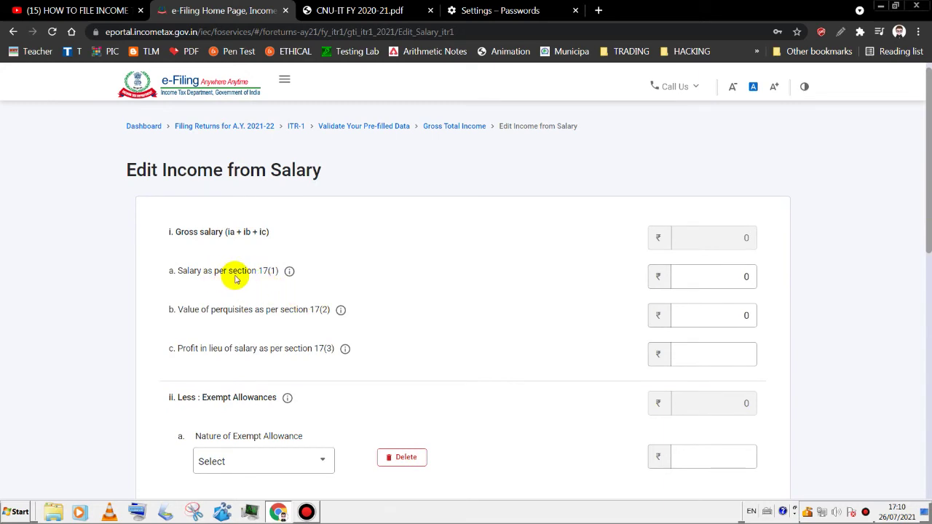
left_click(360, 11)
left_click_drag(585, 191, 614, 191)
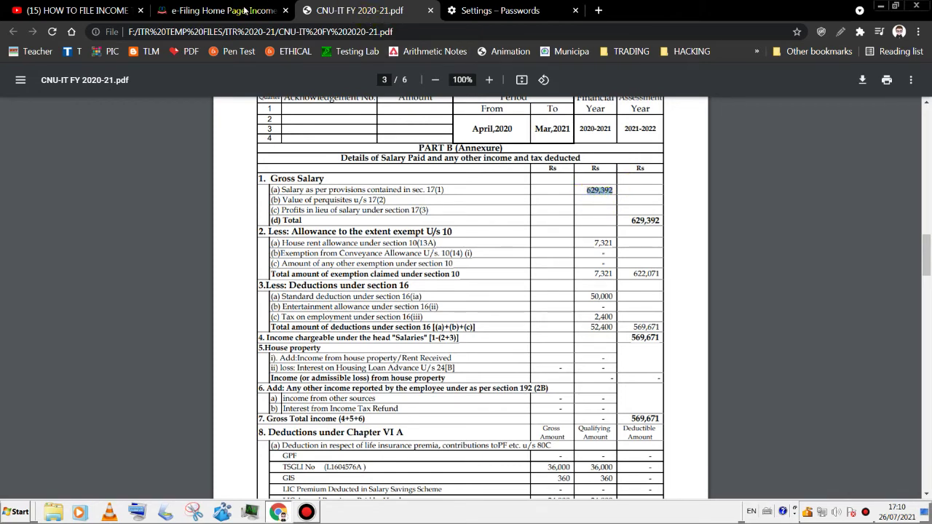
left_click(245, 10)
left_click(717, 275)
left_click(721, 306)
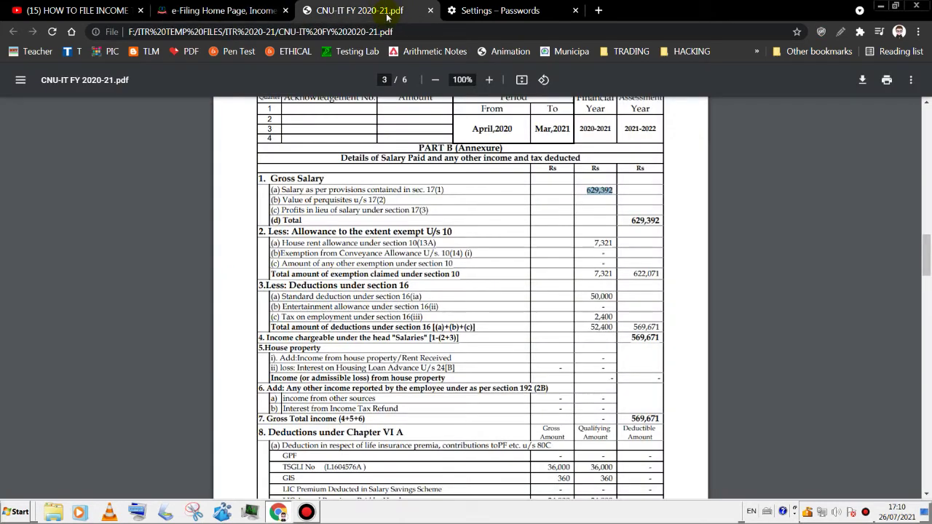
- Look up the 7,321 house rent allowance exemption in the Form 16 PDF's Part B
left_click(385, 10)
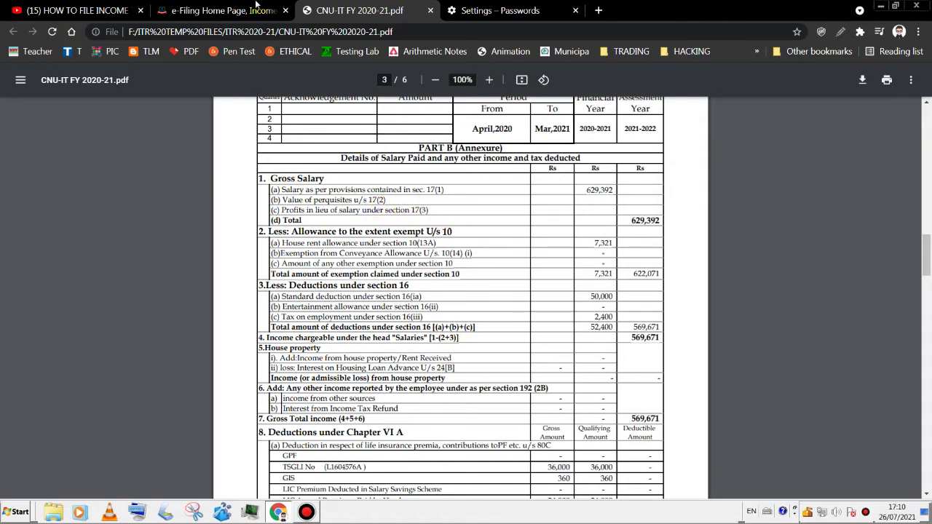
left_click(256, 5)
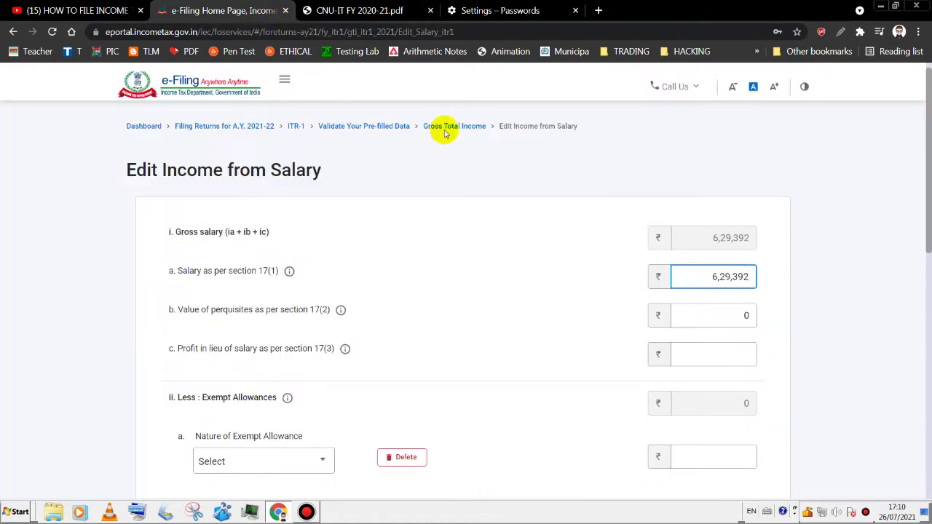
left_click(734, 362)
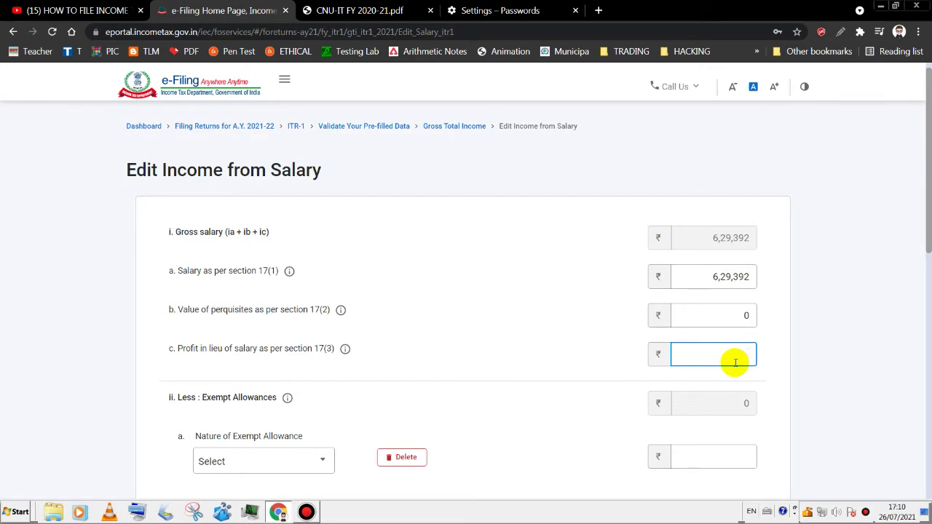
scroll(322, 125, "down", 3)
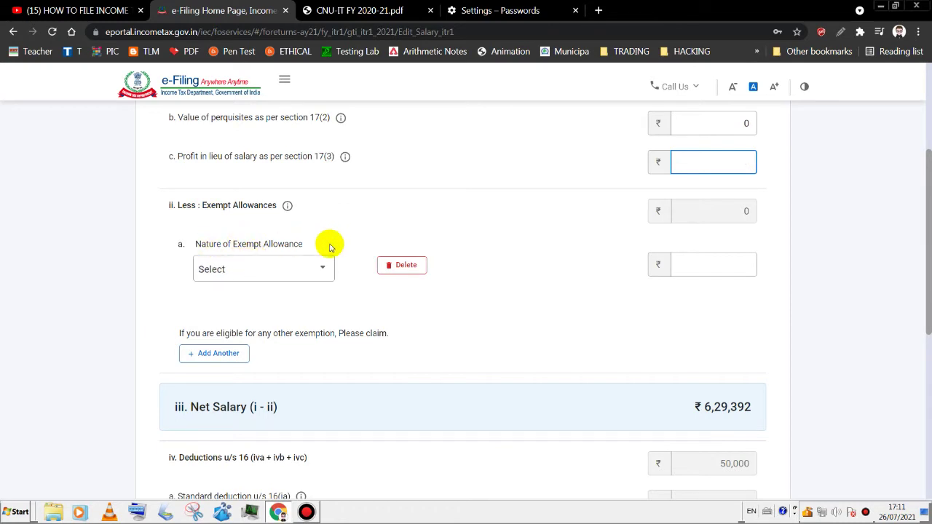
left_click(331, 10)
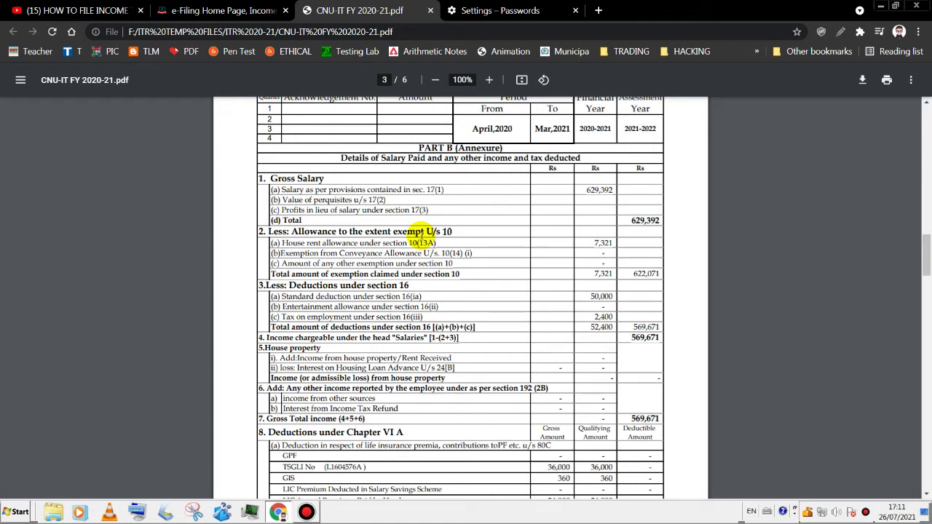
double_click(602, 243)
triple_click(412, 243)
triple_click(434, 242)
left_click_drag(442, 243, 442, 248)
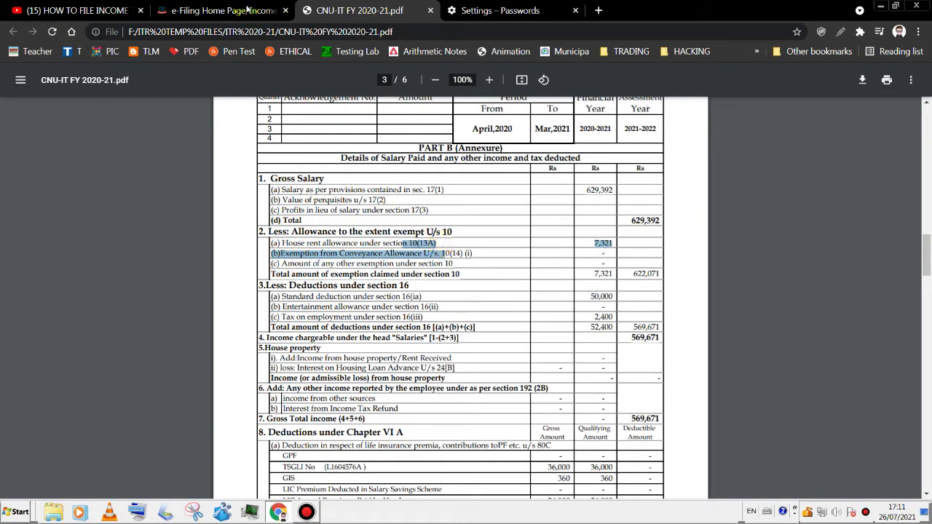
left_click(247, 10)
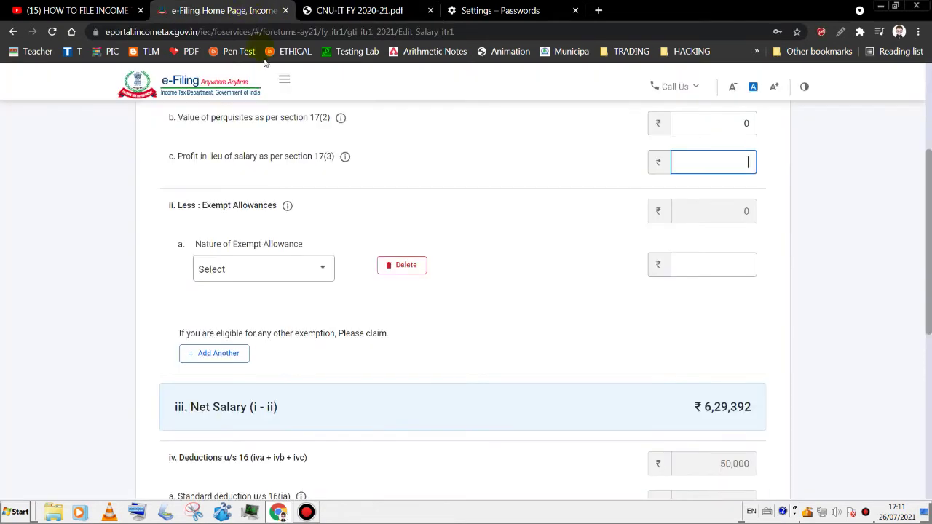
- Add a Sec 10(13A) house rent allowance exemption of 7,321
left_click(291, 271)
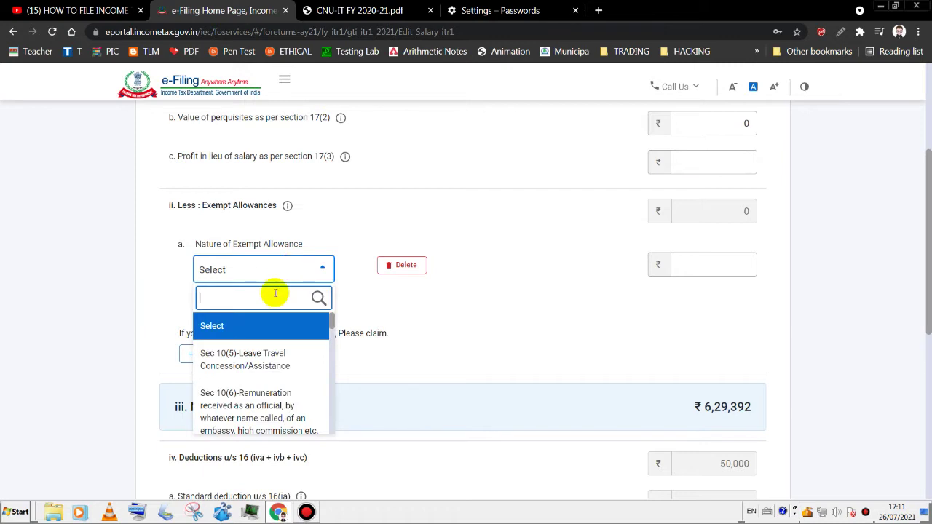
type("13")
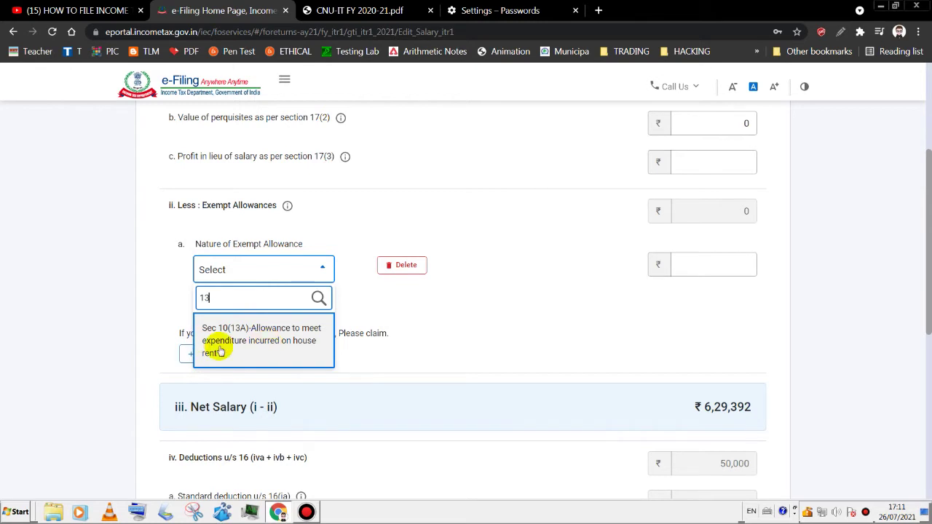
left_click(253, 353)
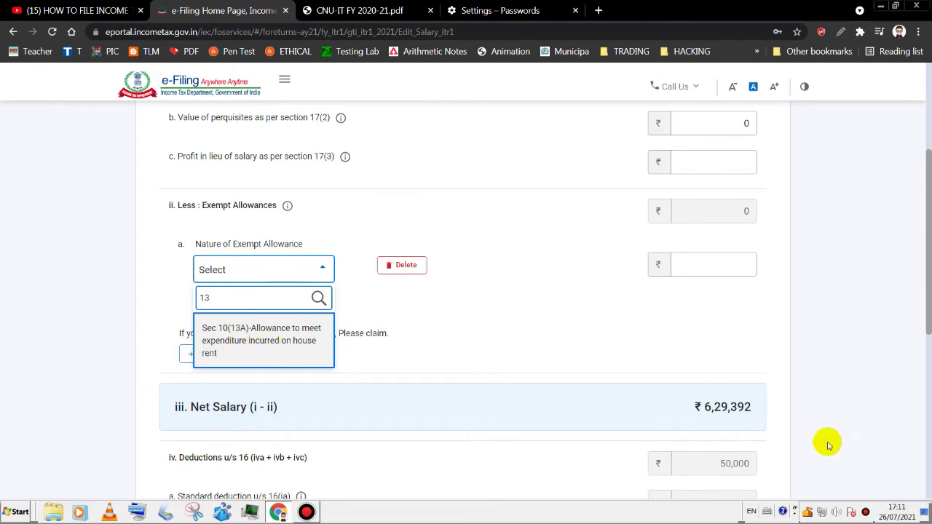
left_click(717, 266)
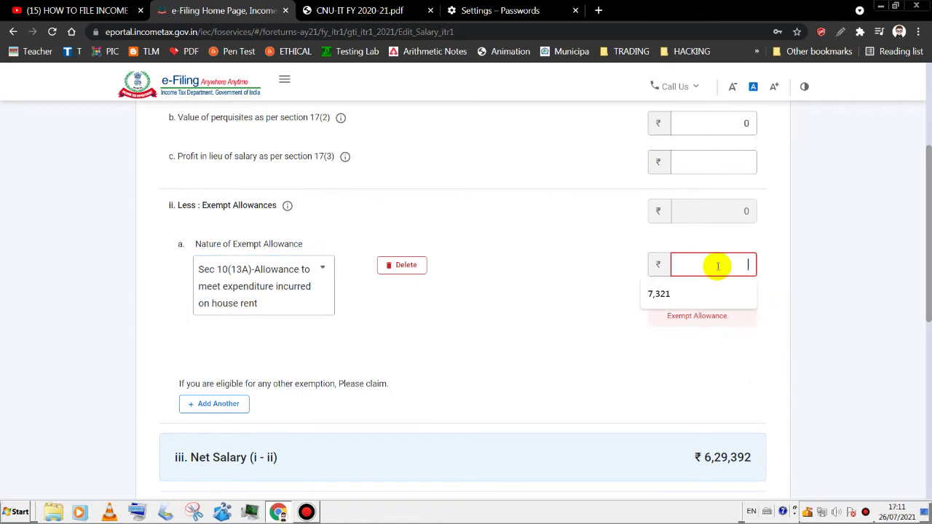
left_click(661, 291)
- Cross-check the 7,321 exemption against the Form 16 PDF
left_click(364, 10)
left_click(645, 247)
left_click(218, 10)
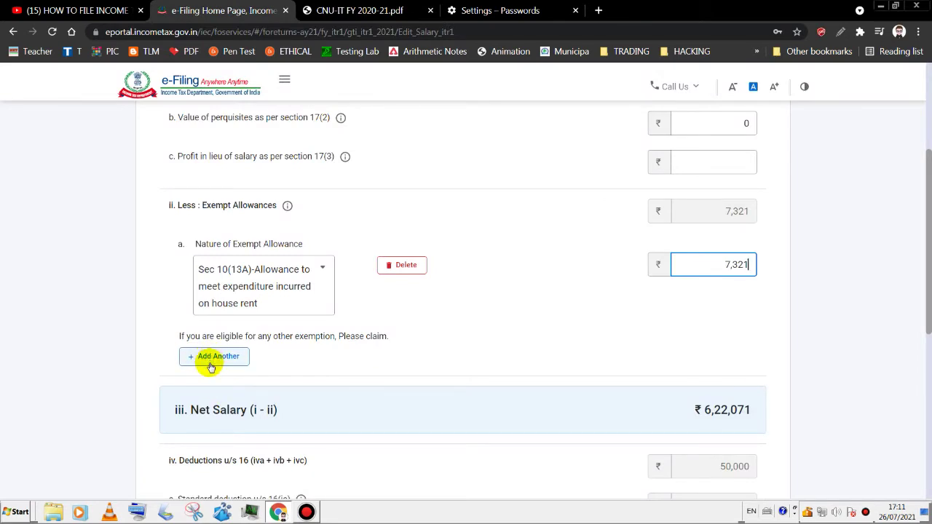
key("ctrl+Tab")
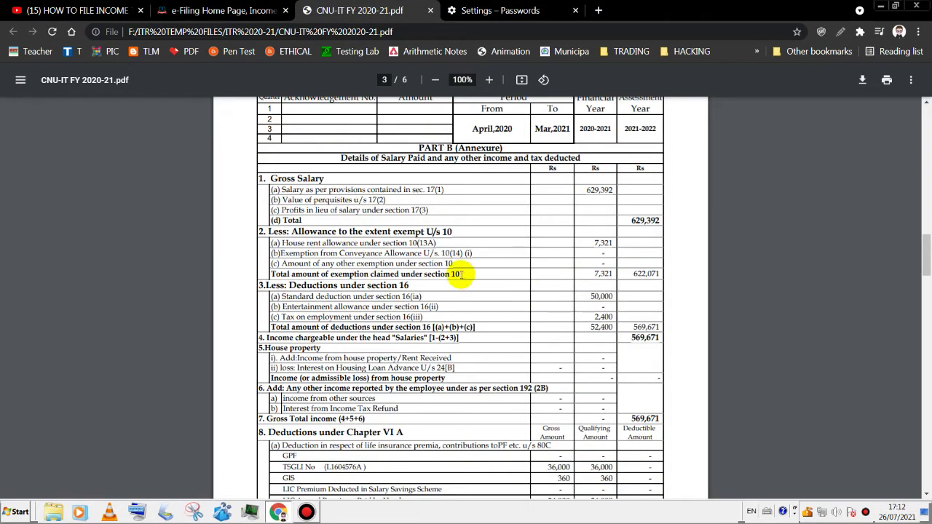
- Enter 2,400 professional tax u/s 16(iii), confirm the 5,69,671 salary income against the PDF, and save
key("ctrl+shift+Tab")
scroll(922, 357, "down", 1)
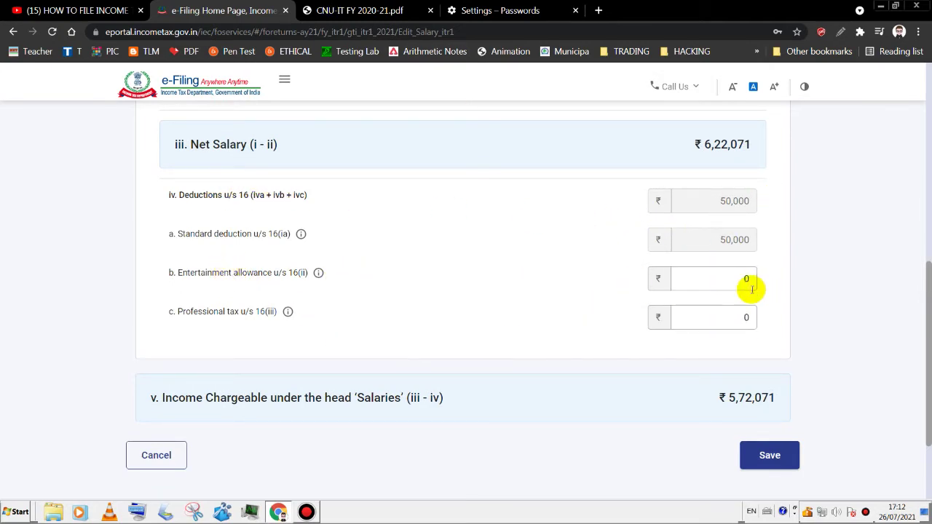
left_click(339, 11)
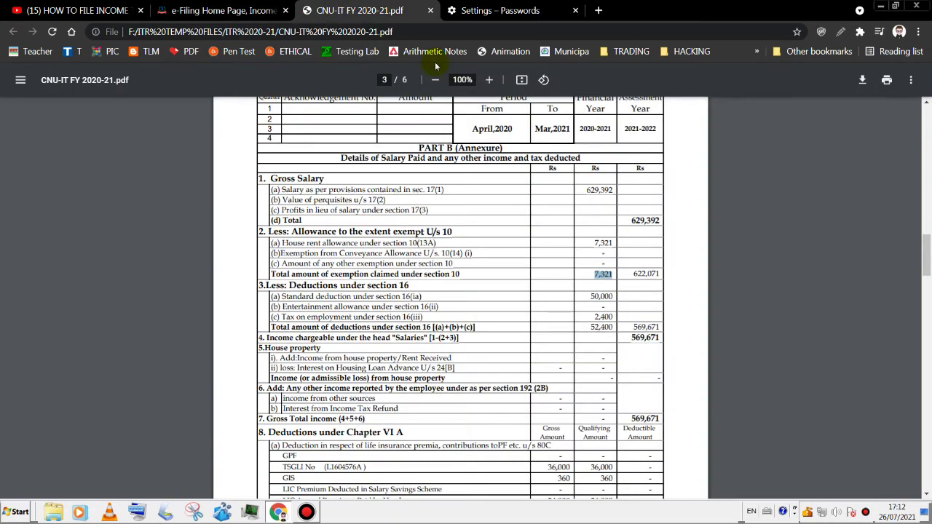
left_click(601, 309)
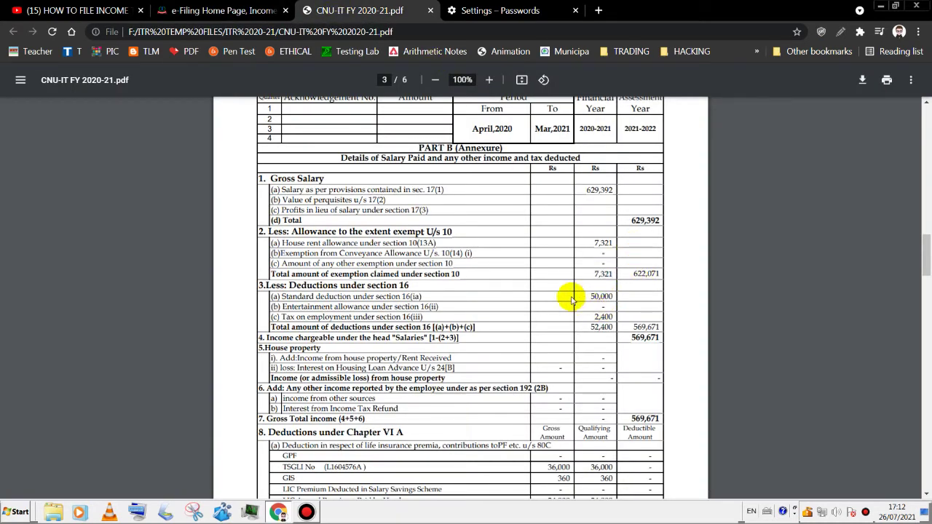
left_click(233, 14)
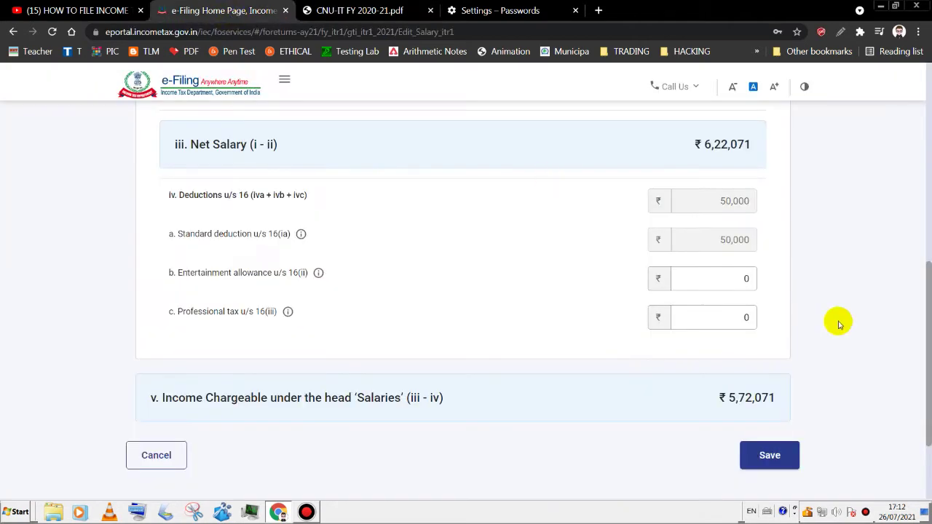
left_click(749, 319)
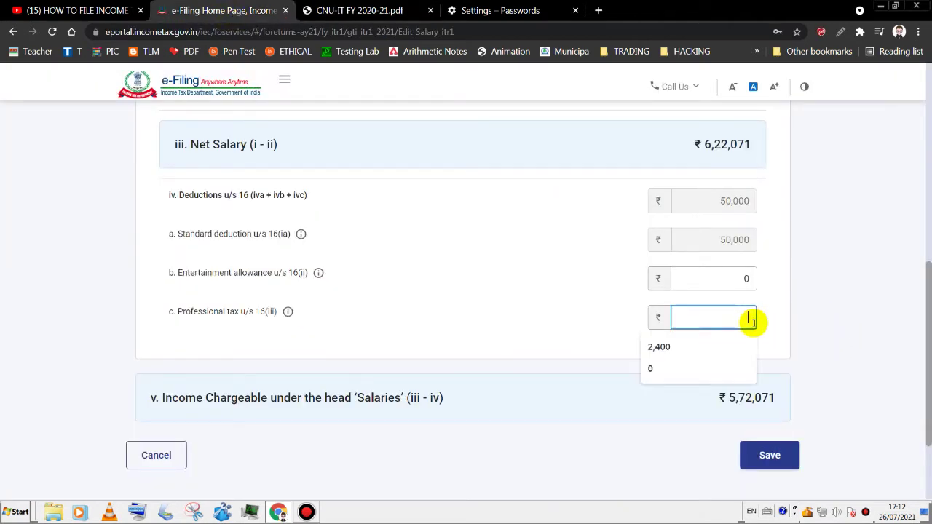
left_click(674, 348)
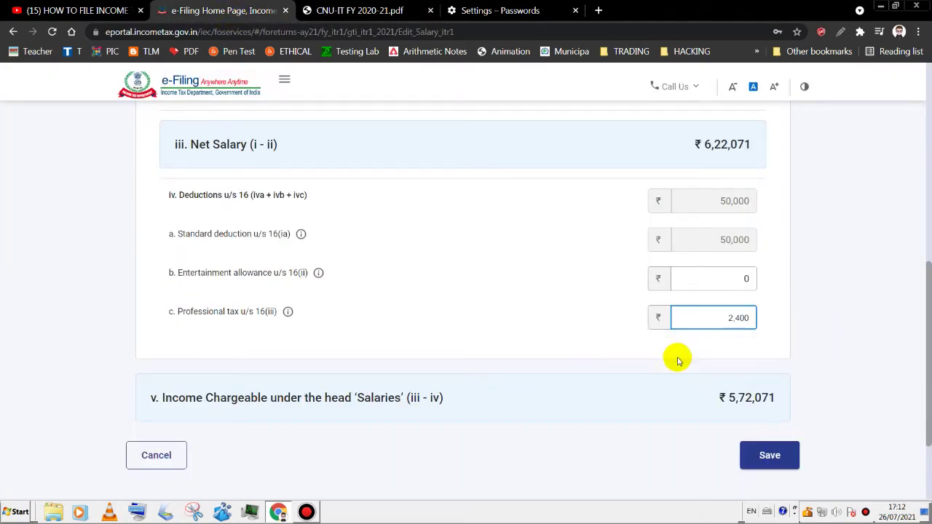
mouse_move(929, 366)
left_mouse_down()
mouse_move(928, 382)
mouse_move(928, 208)
mouse_move(924, 378)
left_mouse_up()
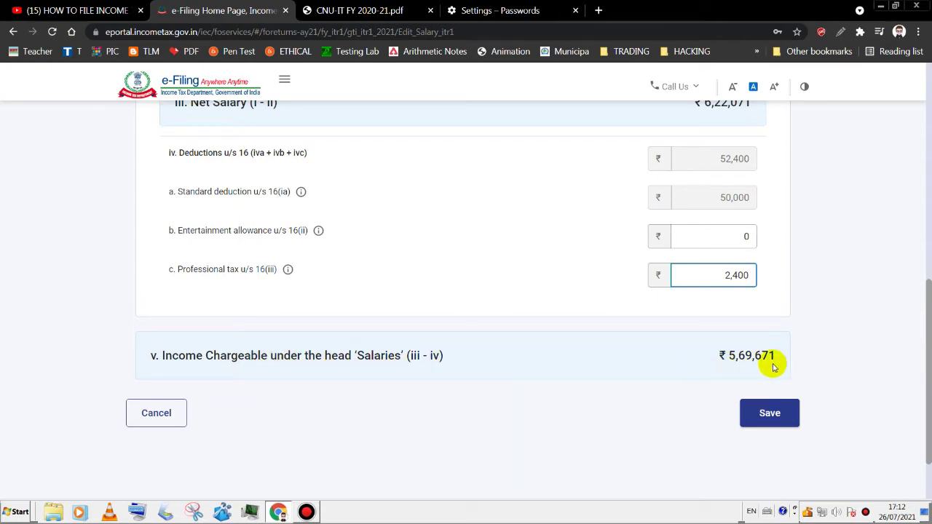
left_click(326, 13)
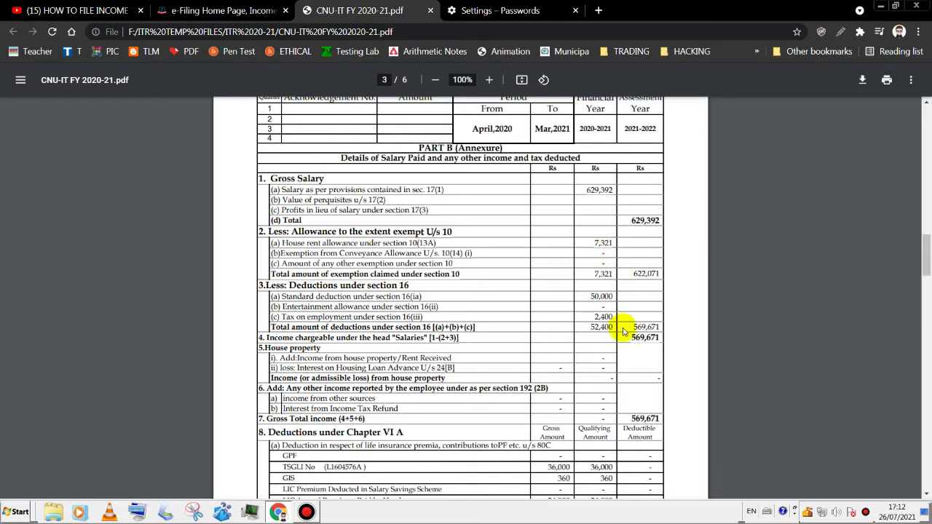
key("ctrl+shift+Tab")
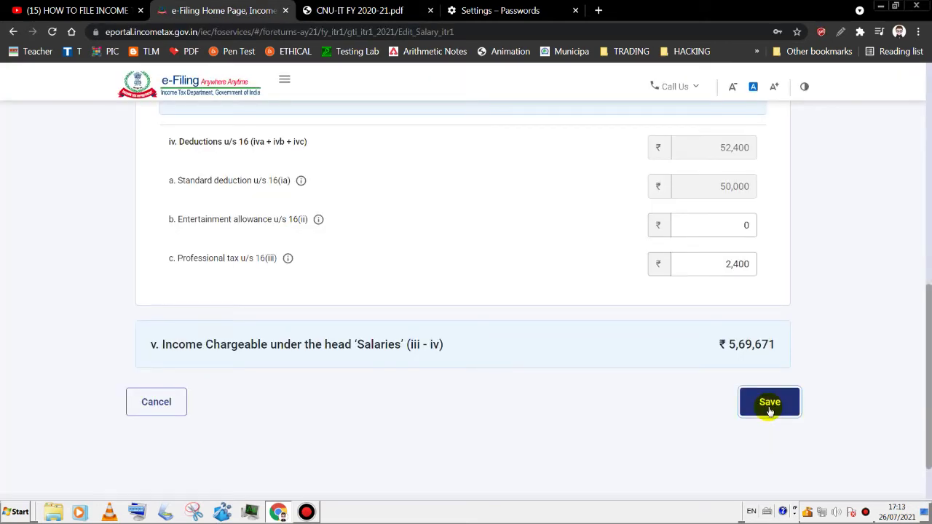
left_click(769, 403)
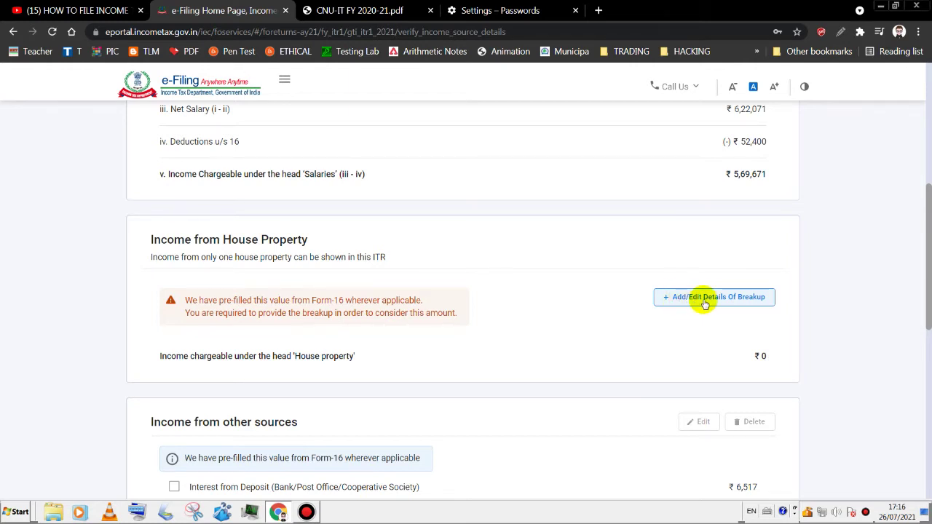
- Open Add/Edit Details Of Breakup under Income from House Property
left_click(698, 306)
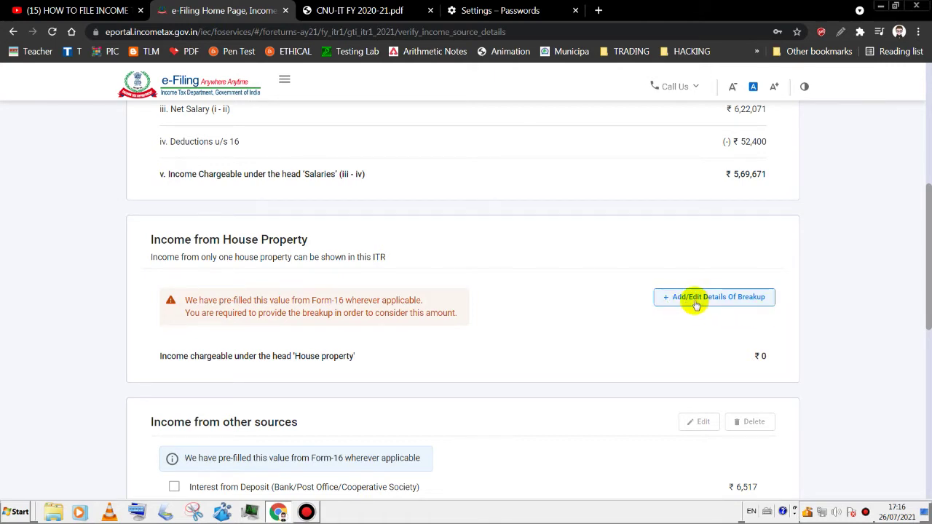
left_click(696, 305)
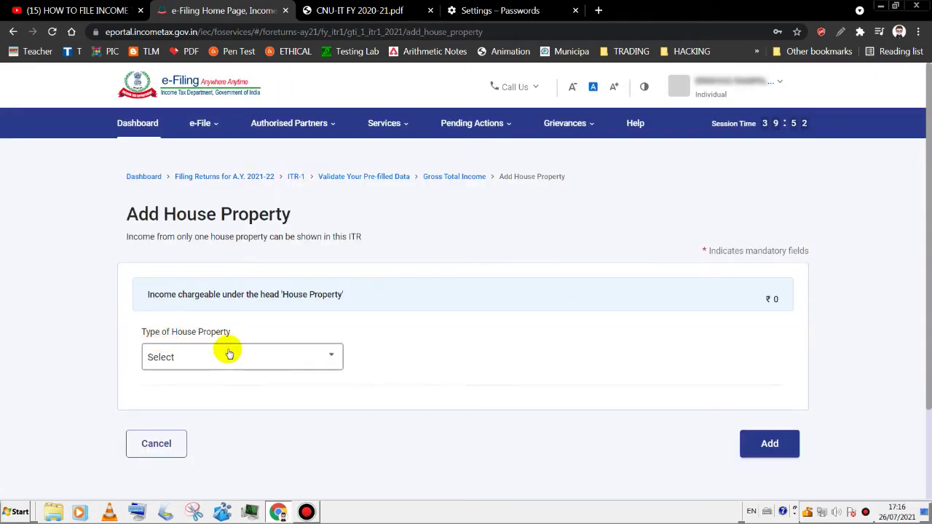
- Set the property type to Self Occupied, then reopen the Type of House Property list
left_click(227, 356)
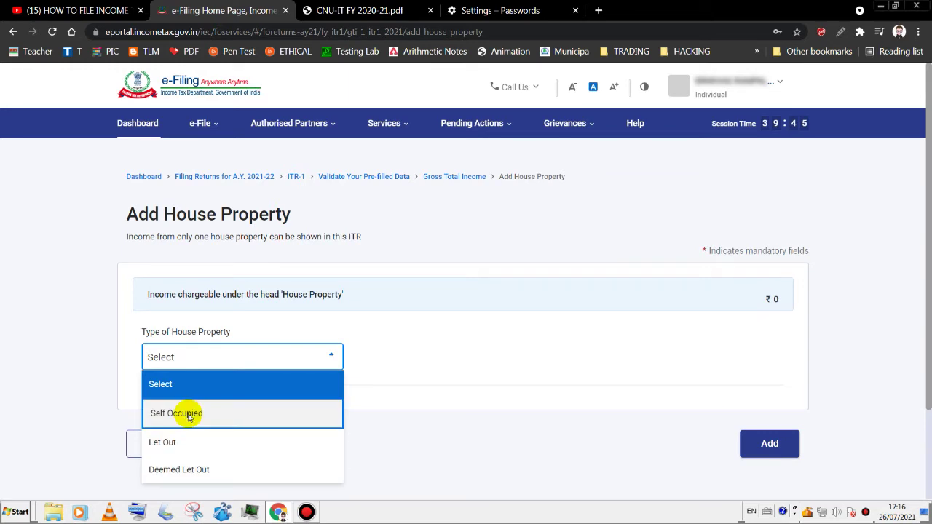
left_click(188, 414)
scroll(925, 262, "down", 1)
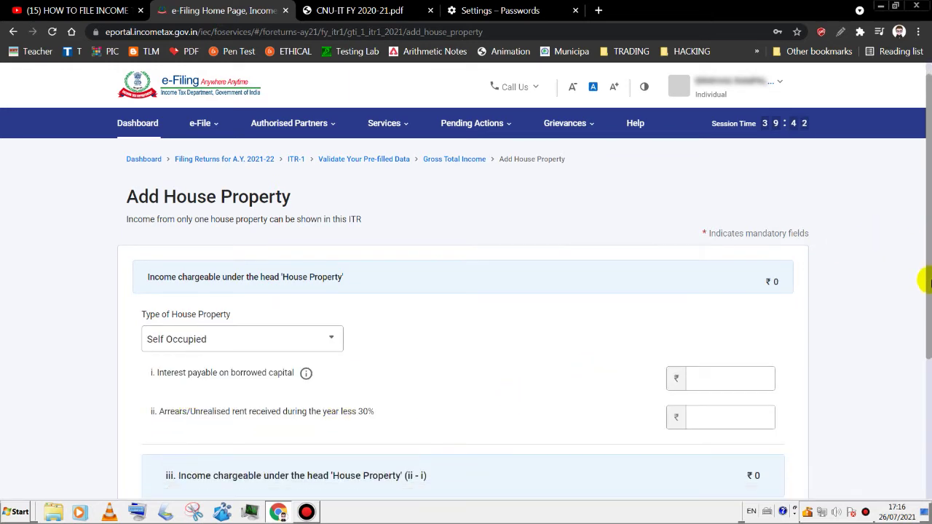
scroll(923, 291, "down", 1)
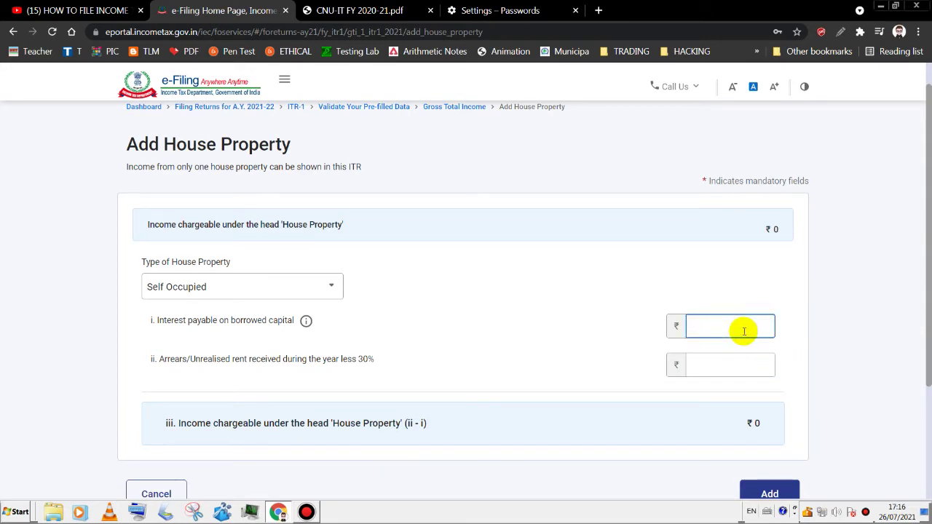
left_click(751, 367)
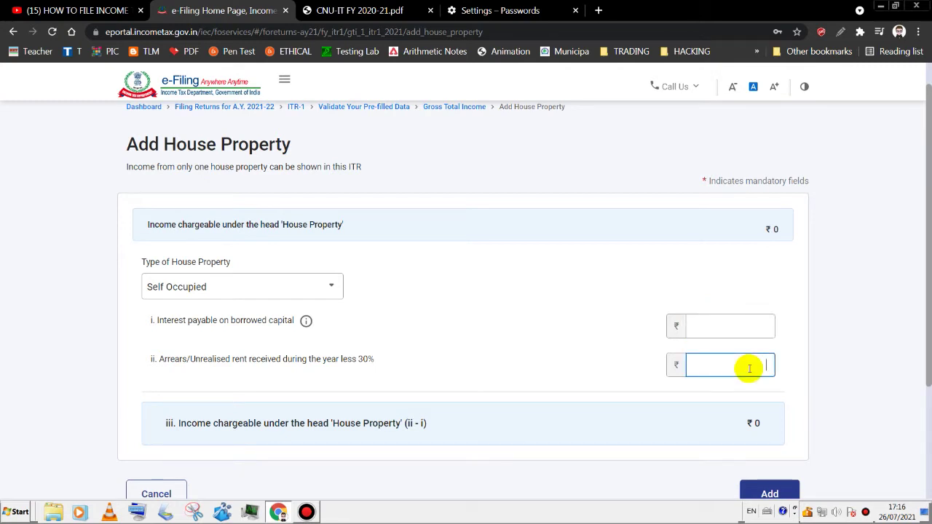
scroll(738, 296, "down", 1)
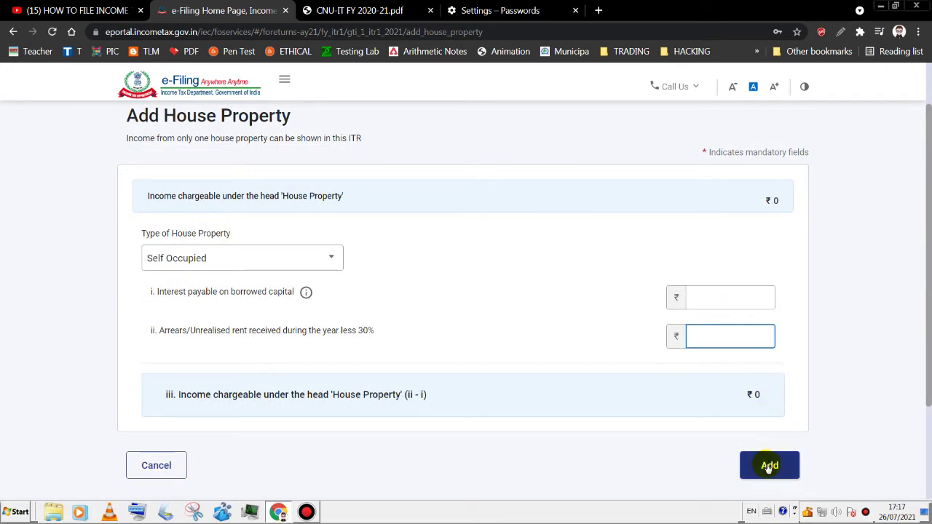
left_click(327, 262)
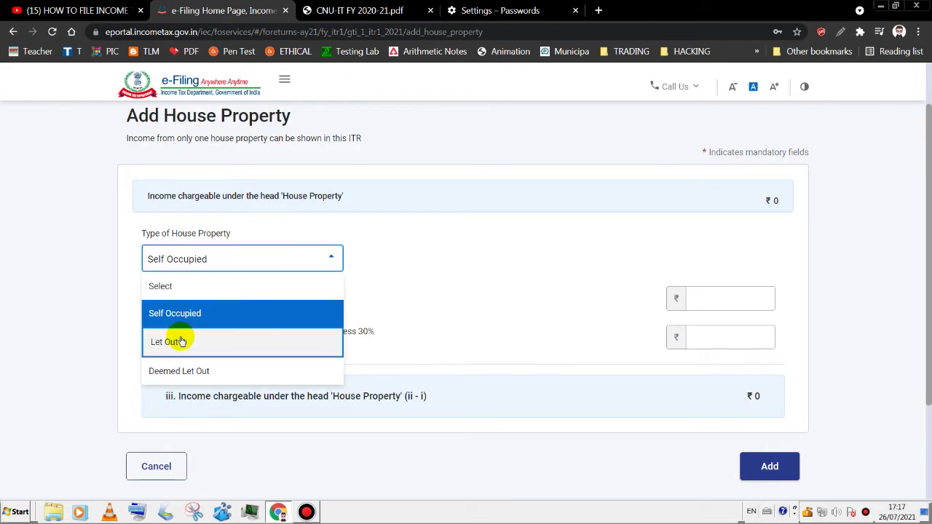
- Switch the property type to Let Out, enter 0 in Arrears, and reopen the type list
left_click(181, 341)
scroll(922, 272, "down", 2)
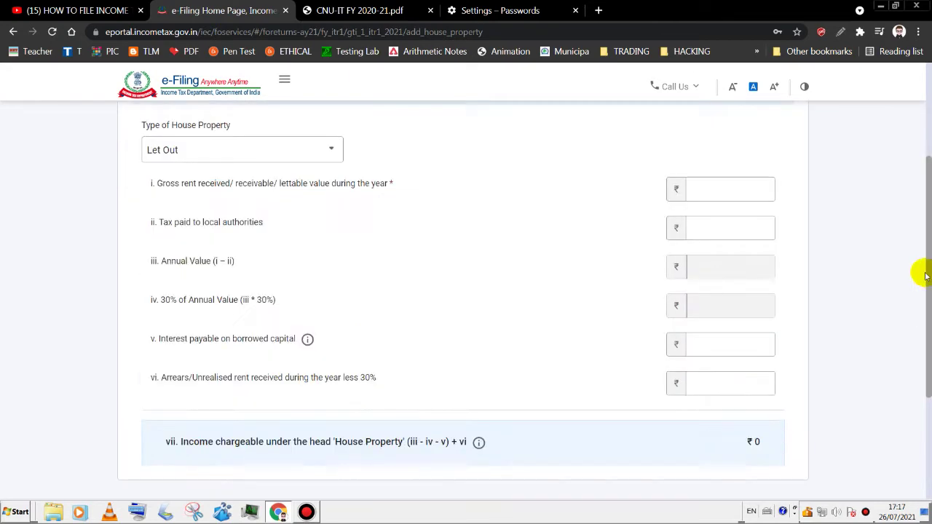
left_click(715, 197)
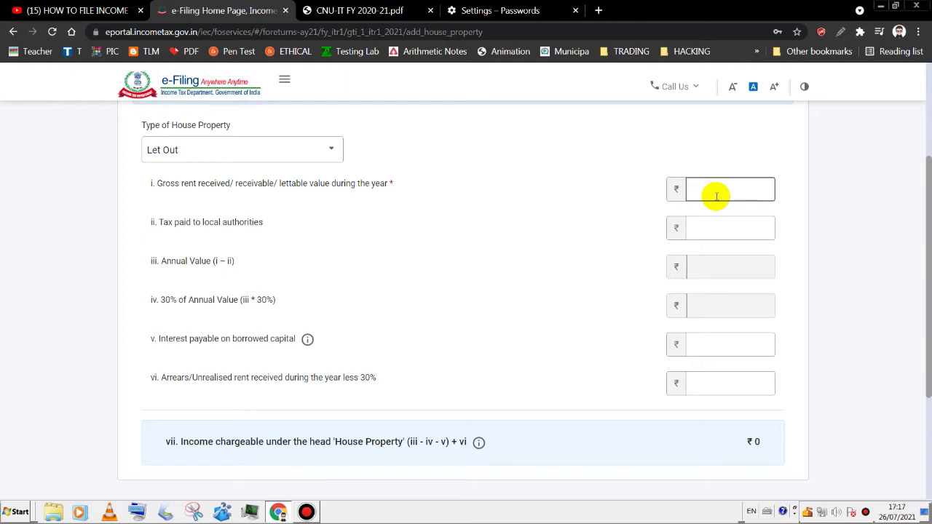
left_click(721, 226)
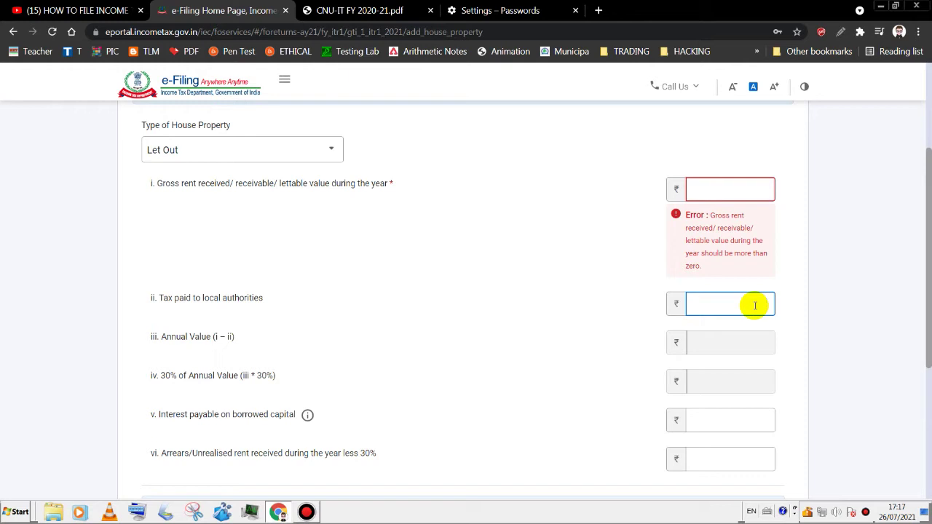
left_click(737, 427)
scroll(737, 427, "down", 1)
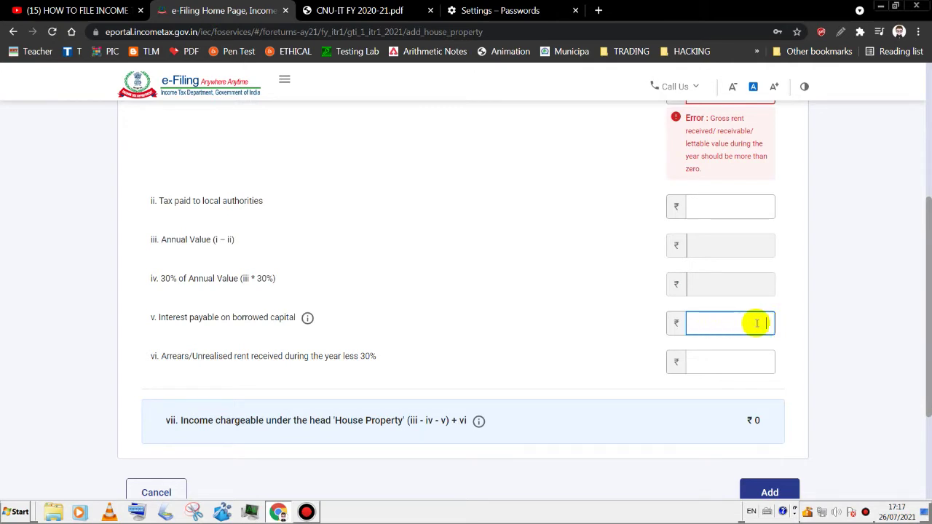
left_click(744, 362)
type("0")
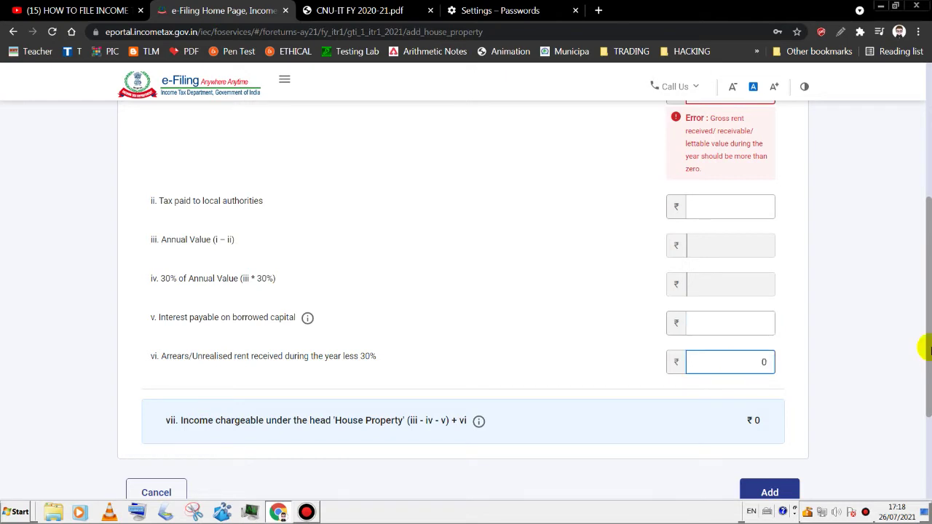
scroll(906, 391, "down", 1)
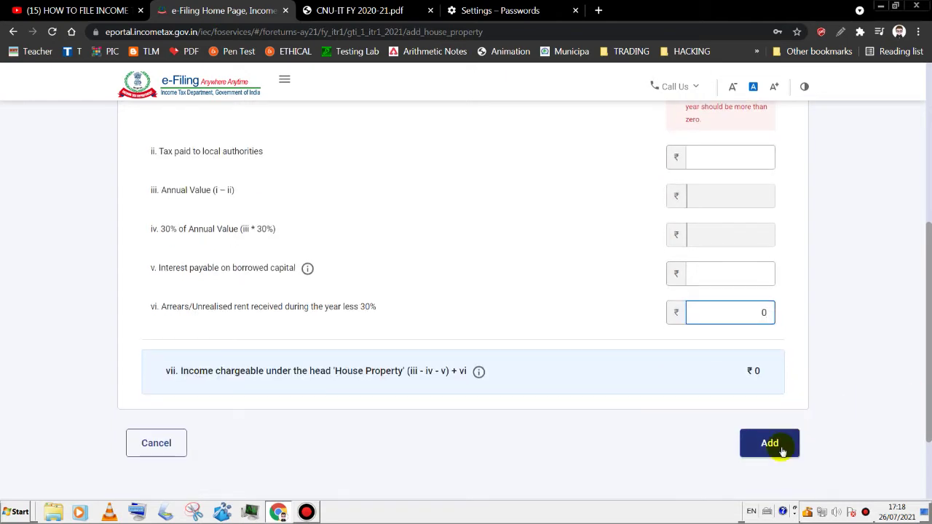
scroll(470, 324, "up", 3)
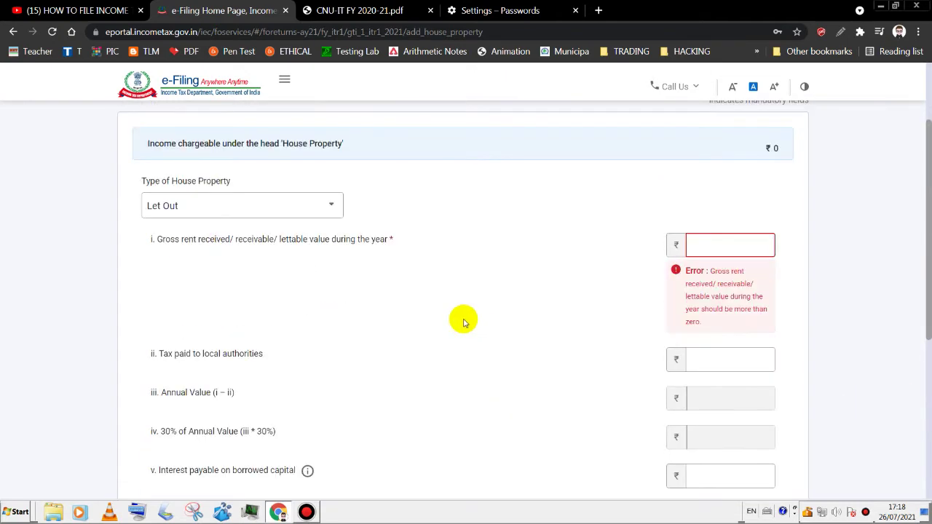
left_click(303, 207)
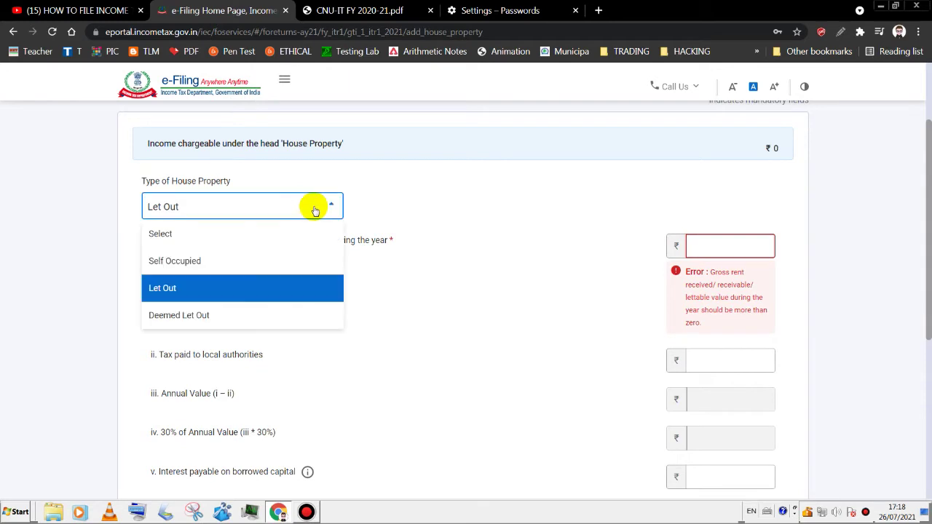
- Choose Deemed Let Out, leaving tax paid, interest and arrears fields empty
left_click(196, 318)
scroll(925, 281, "down", 2)
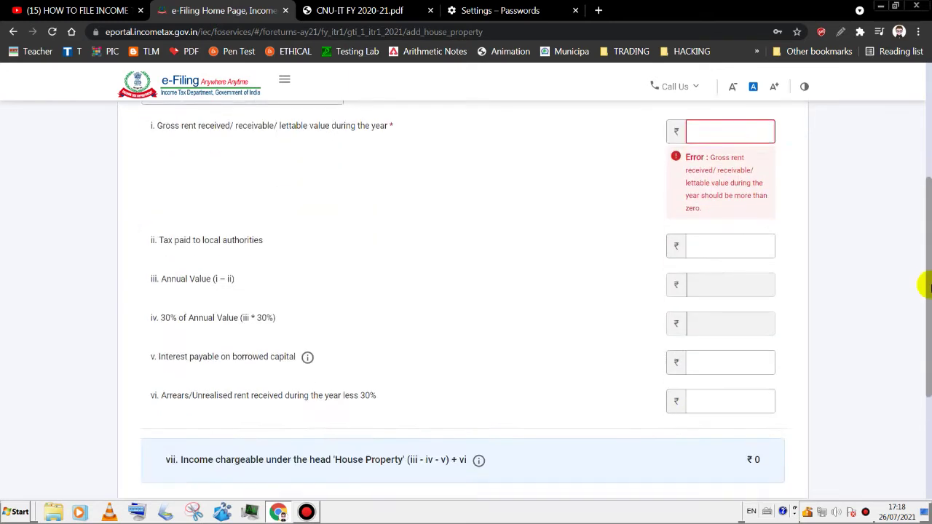
scroll(925, 218, "up", 2)
left_click_drag(925, 225, 928, 236)
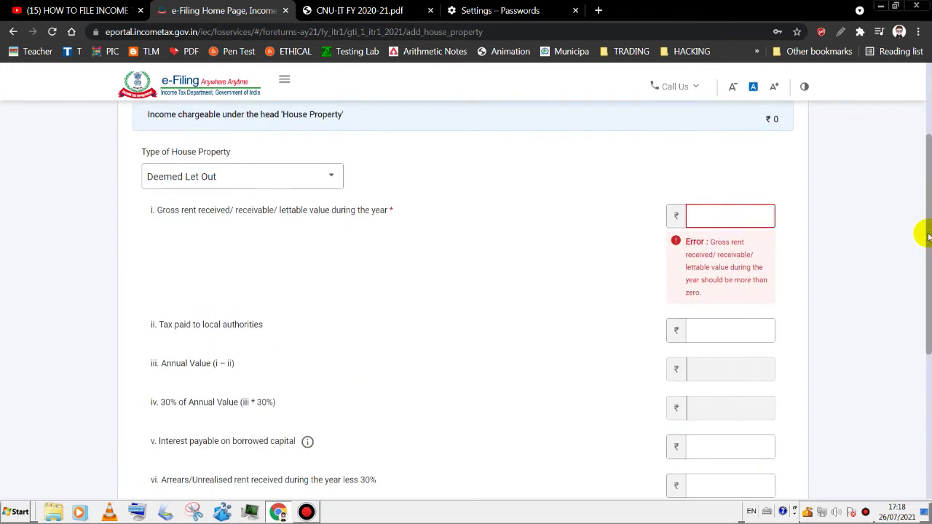
left_click(739, 330)
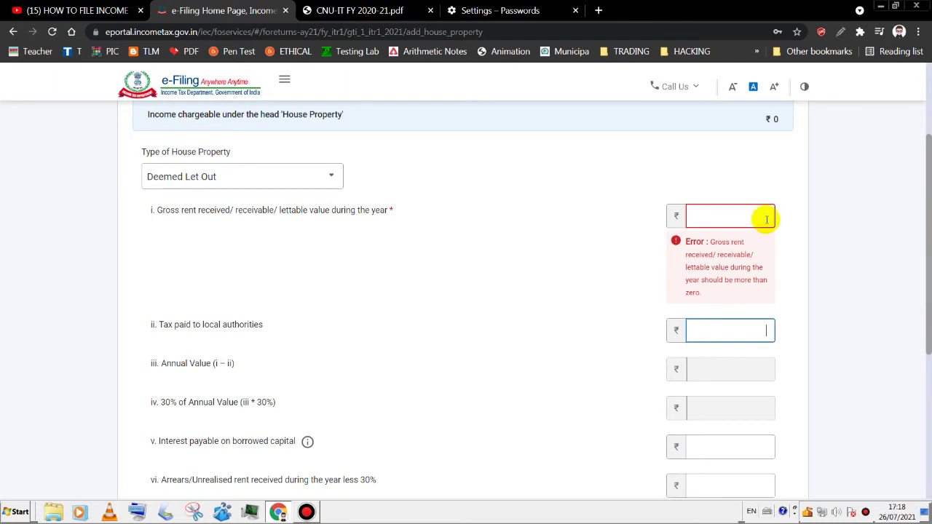
scroll(928, 258, "down", 2)
left_click(735, 319)
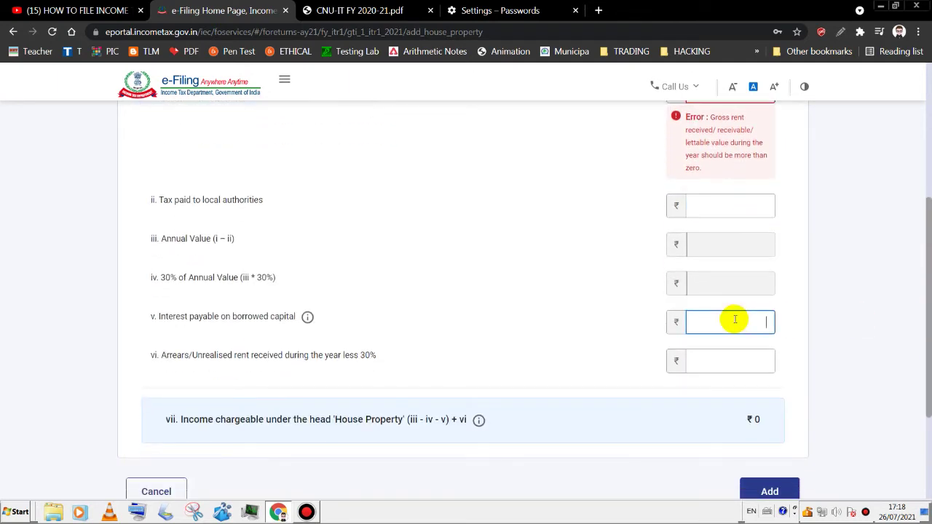
left_click(733, 211)
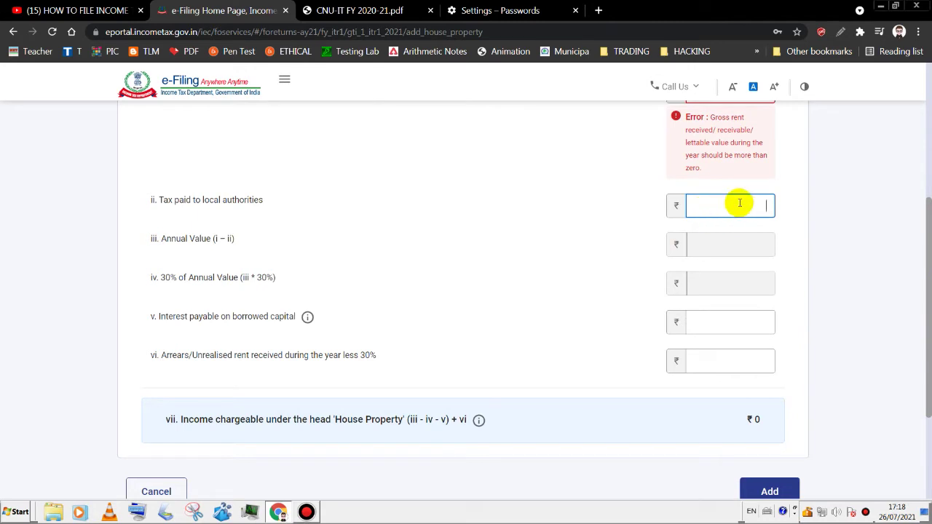
left_click(744, 361)
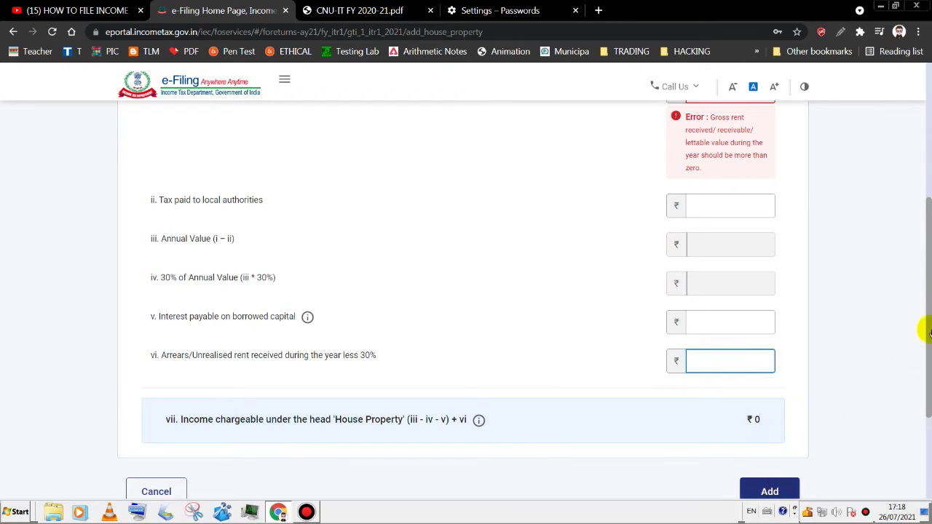
left_click_drag(929, 318, 928, 164)
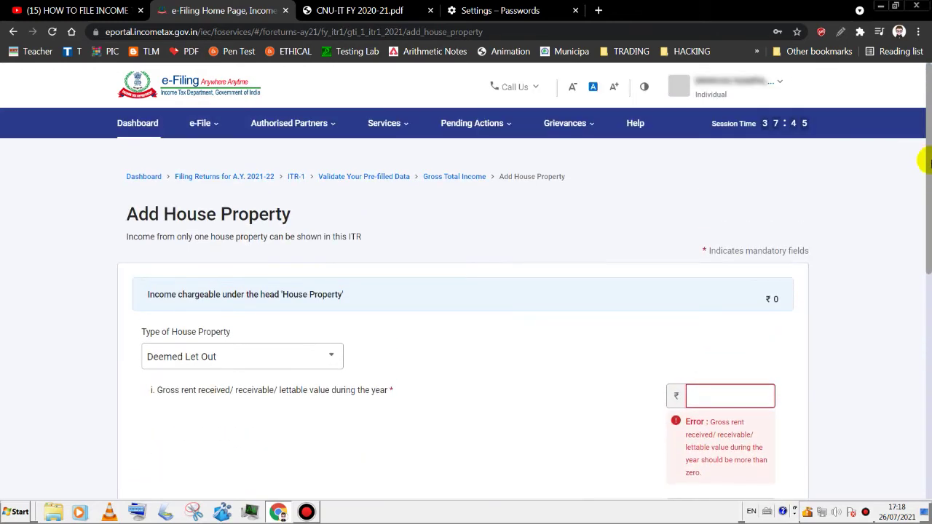
- Check the 569,671 salary figure in the PDF, then cancel the Add House Property form
left_click(371, 12)
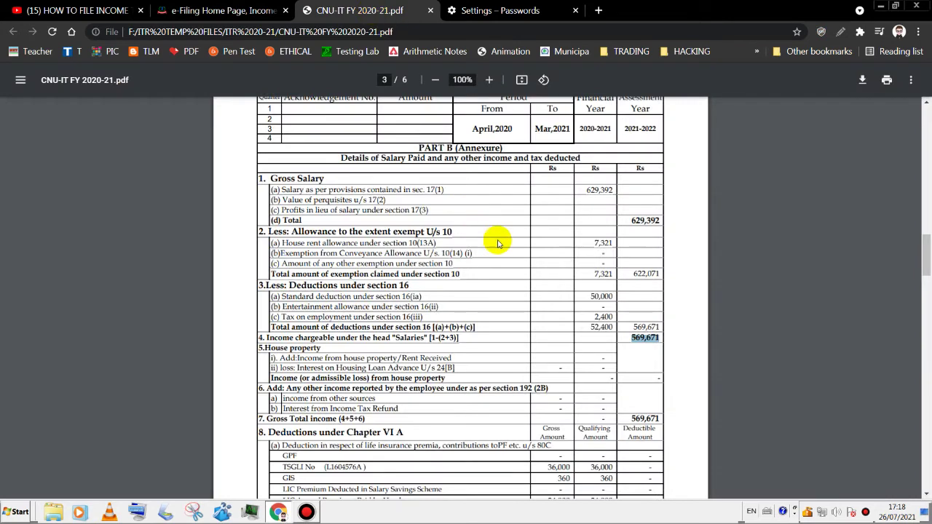
left_click(622, 360)
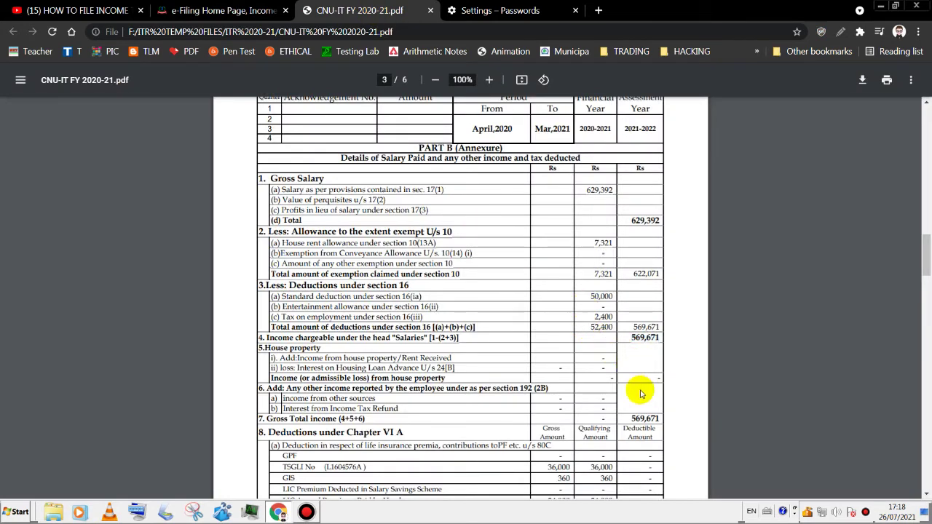
left_click(238, 12)
left_click_drag(925, 295, 926, 390)
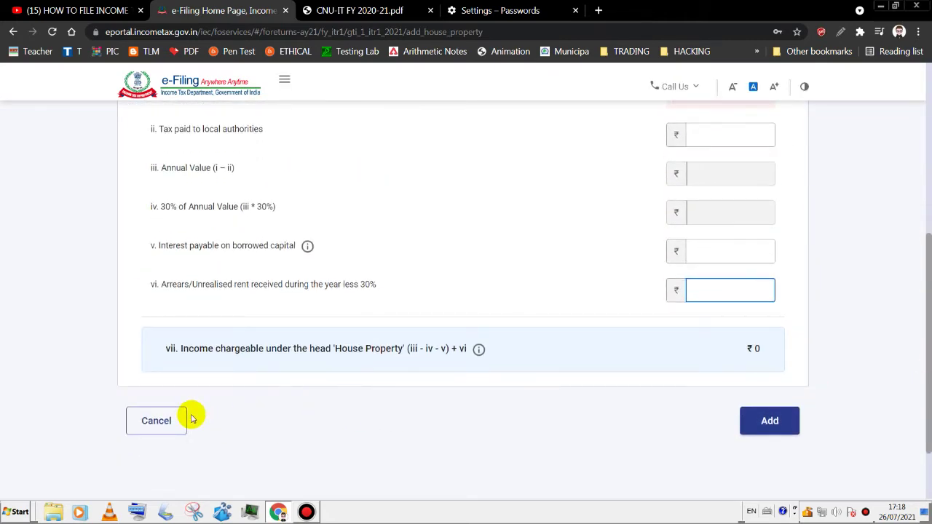
left_click(164, 428)
scroll(157, 434, "up", 2)
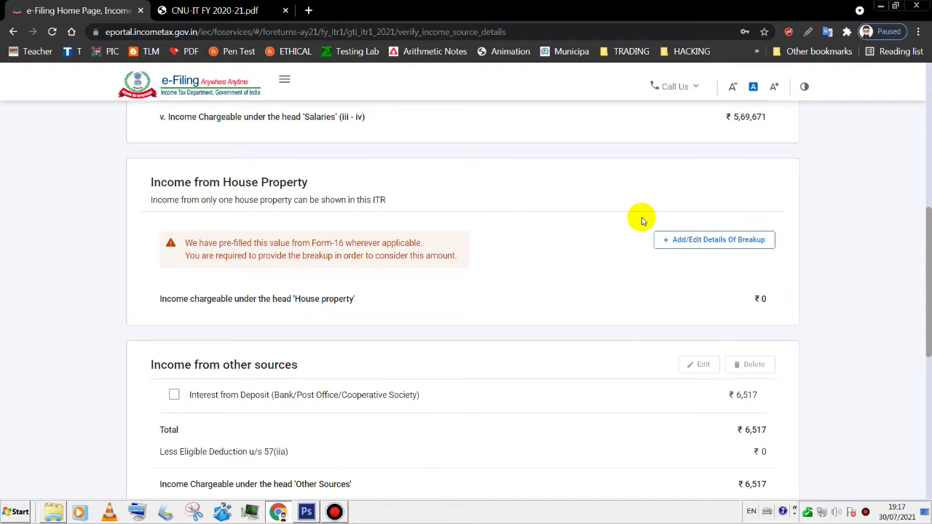
left_click_drag(926, 262, 927, 326)
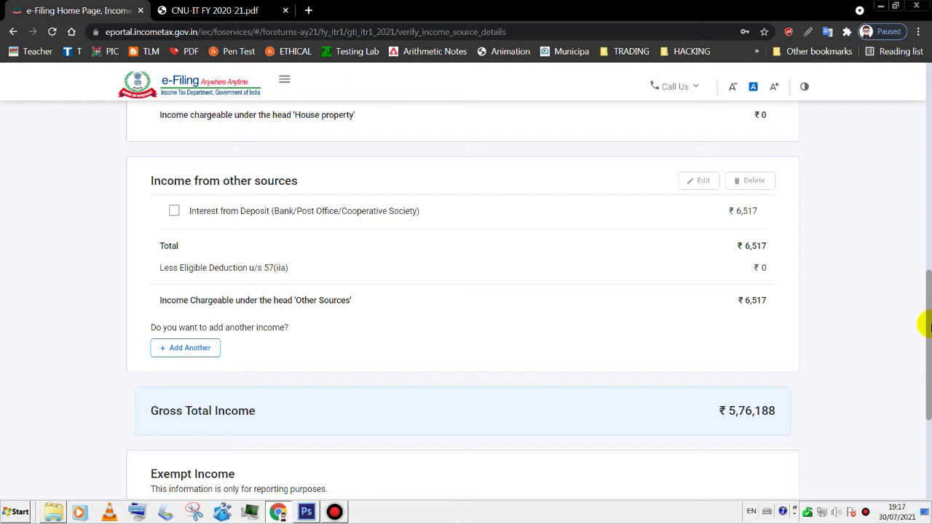
left_click_drag(929, 326, 929, 333)
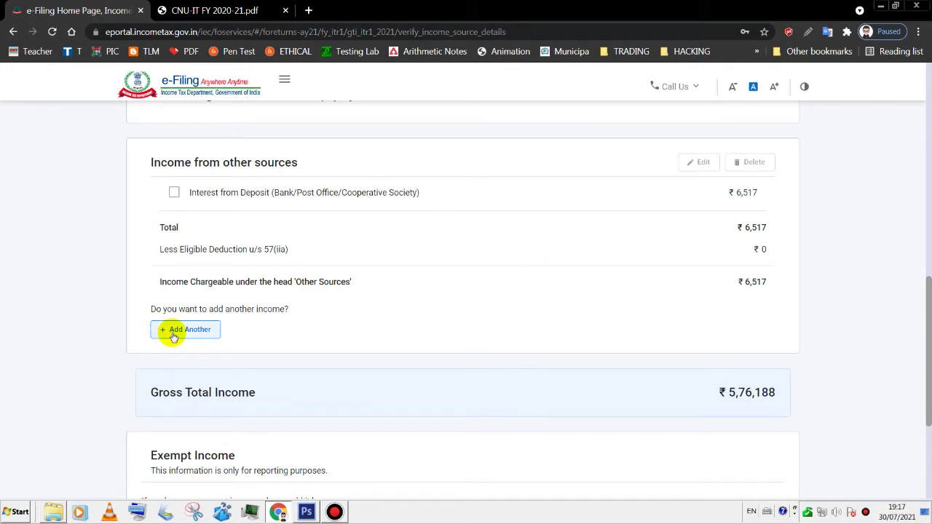
left_click_drag(928, 302, 921, 347)
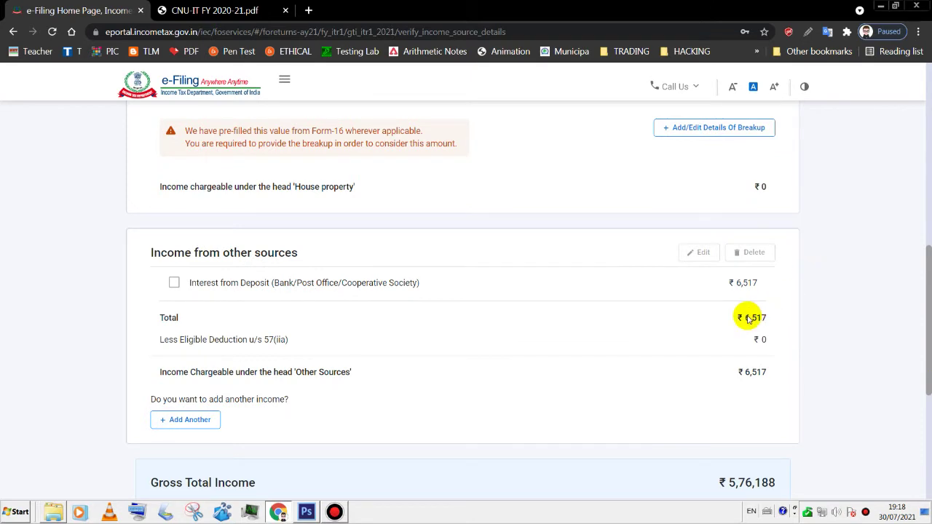
left_click_drag(928, 331, 758, 425)
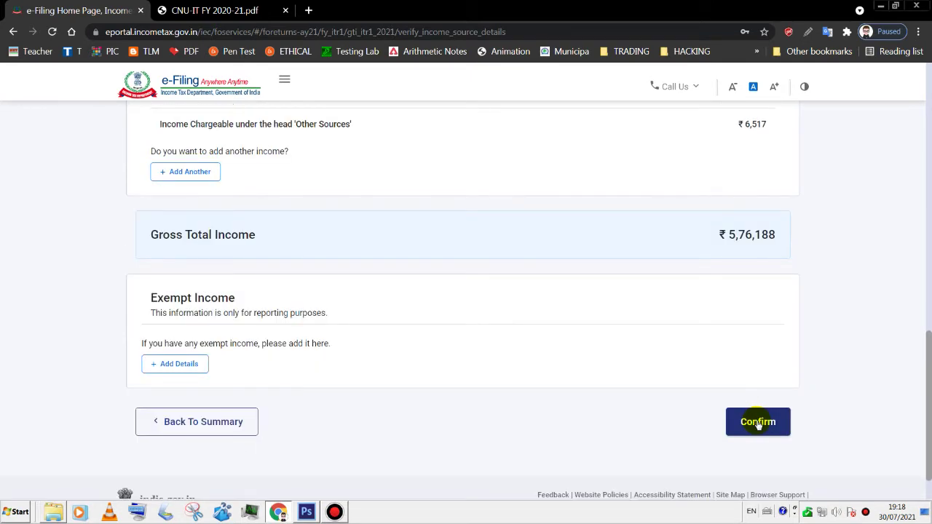
- Confirm the Gross Total Income and open Total Deductions, checking the PDF's deductions table
left_click(758, 425)
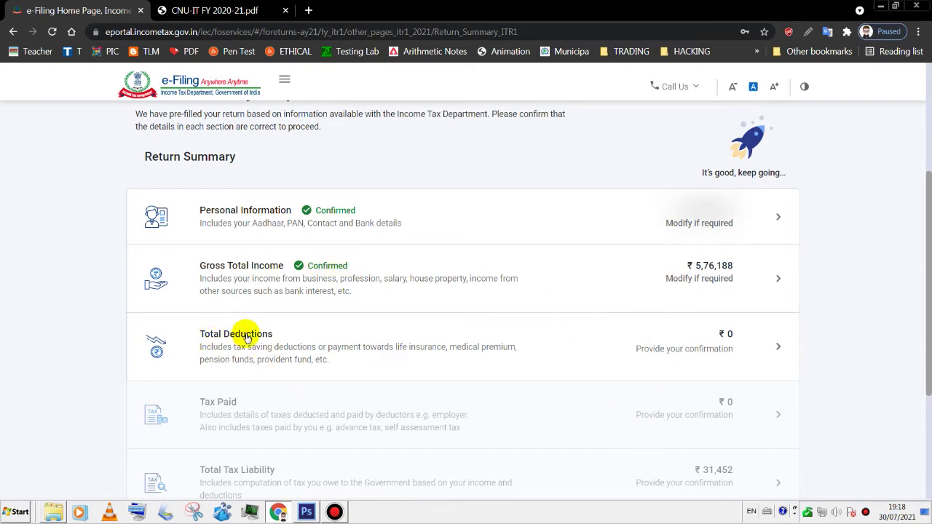
left_click(246, 336)
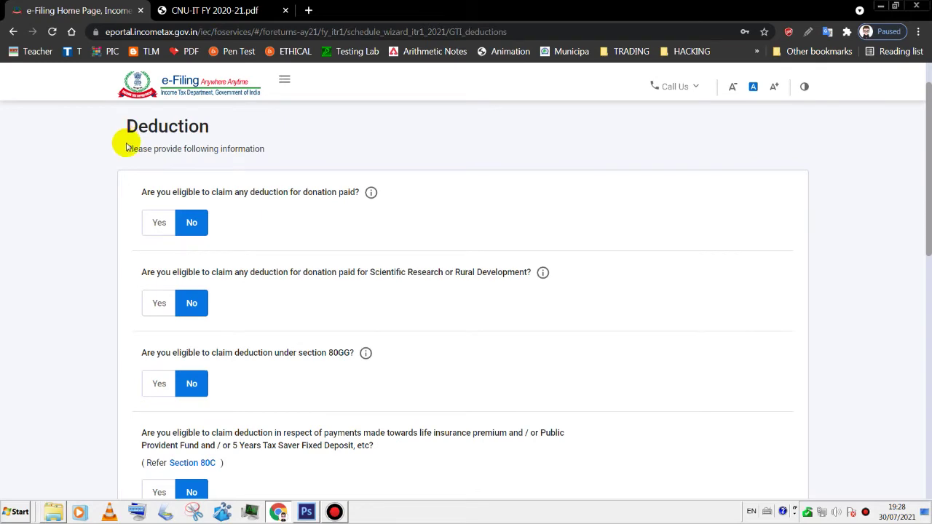
left_click_drag(928, 156, 925, 225)
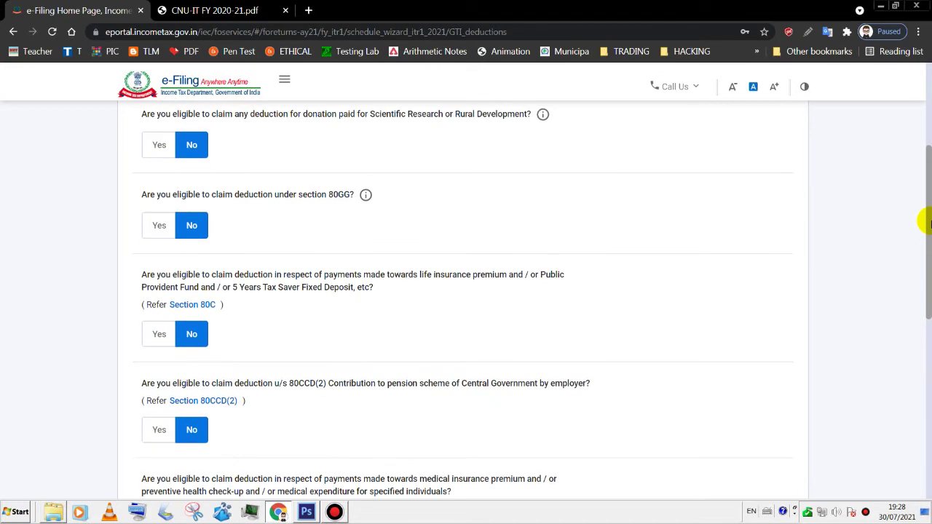
left_click(222, 10)
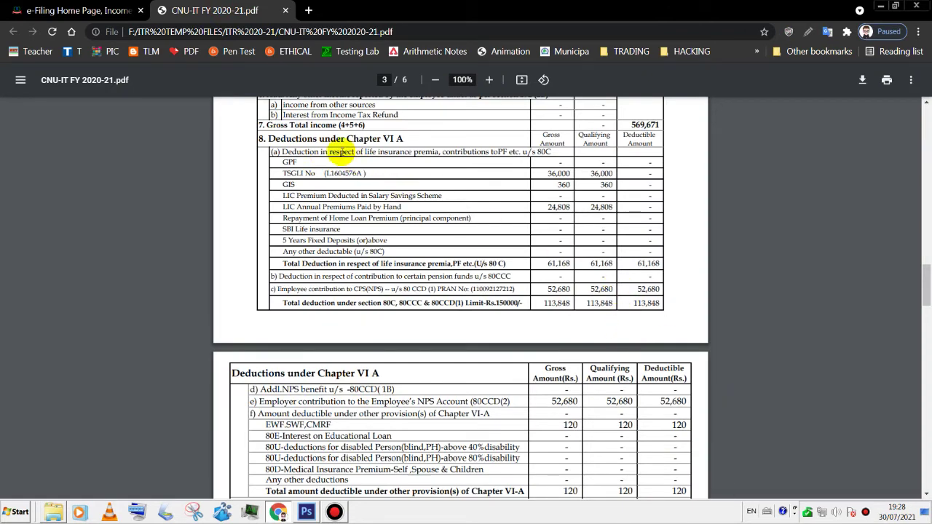
left_click(48, 7)
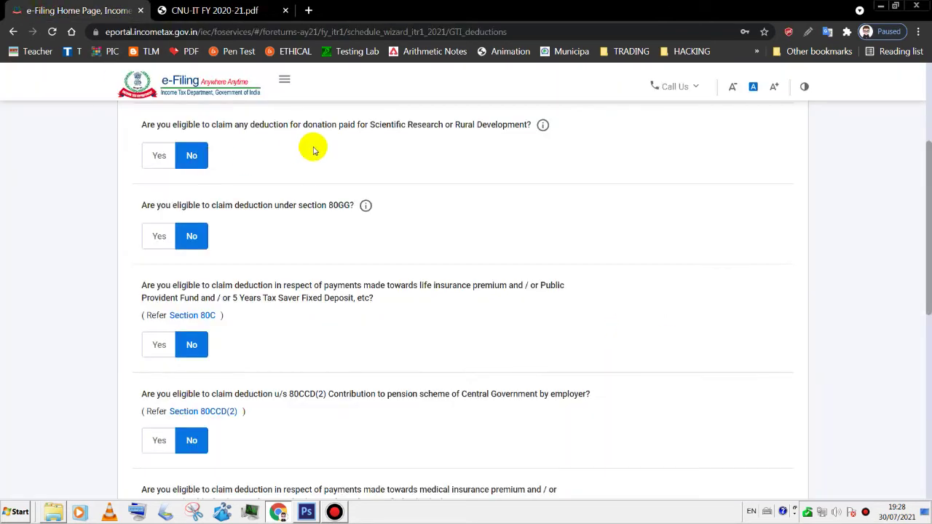
scroll(313, 151, "up", 1)
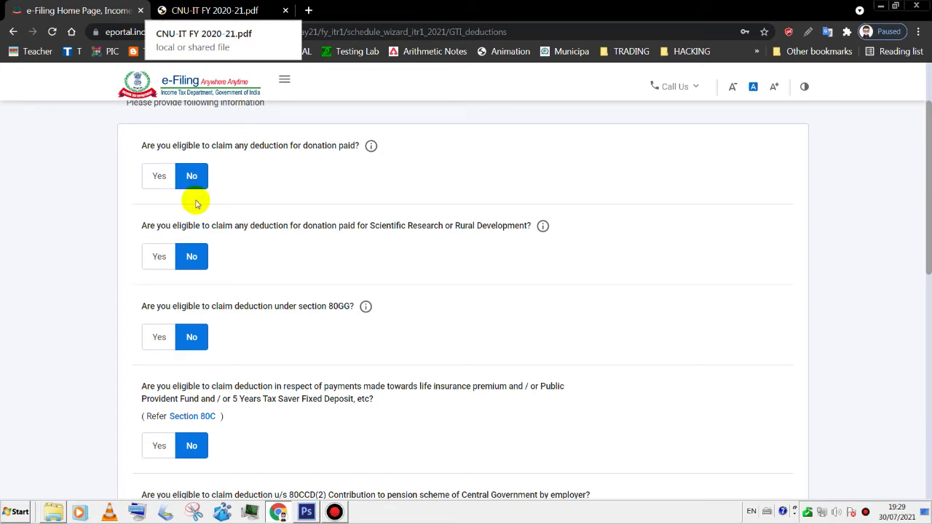
- Answer Yes to claiming a deduction for donations paid
left_click(155, 182)
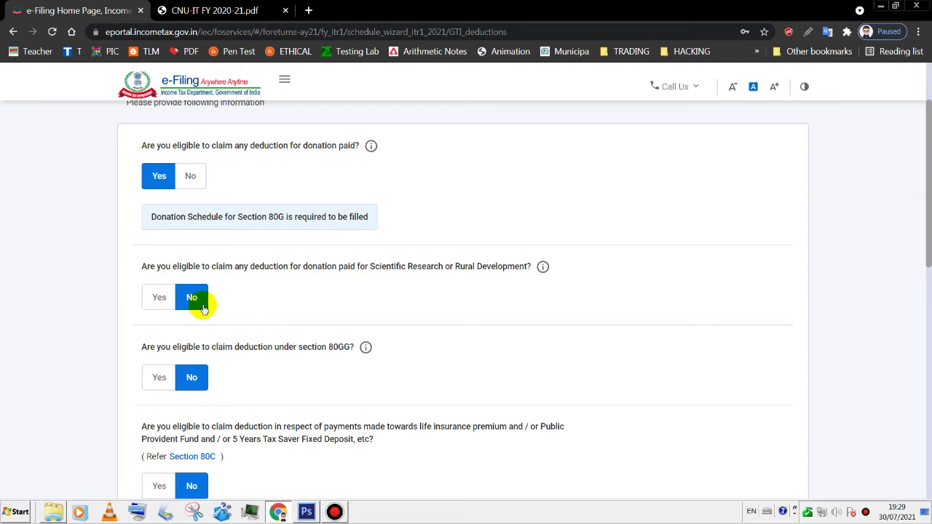
scroll(925, 288, "down", 1)
key("ctrl+Tab")
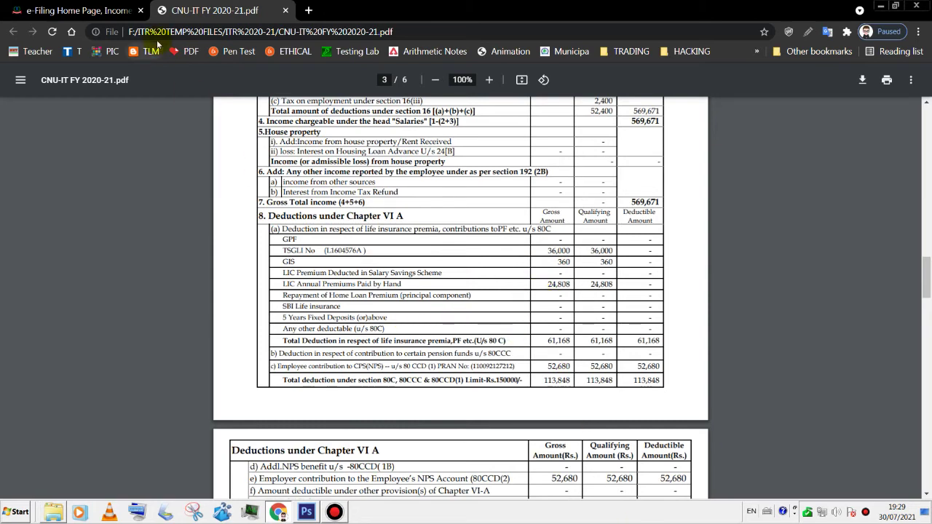
left_click(82, 12)
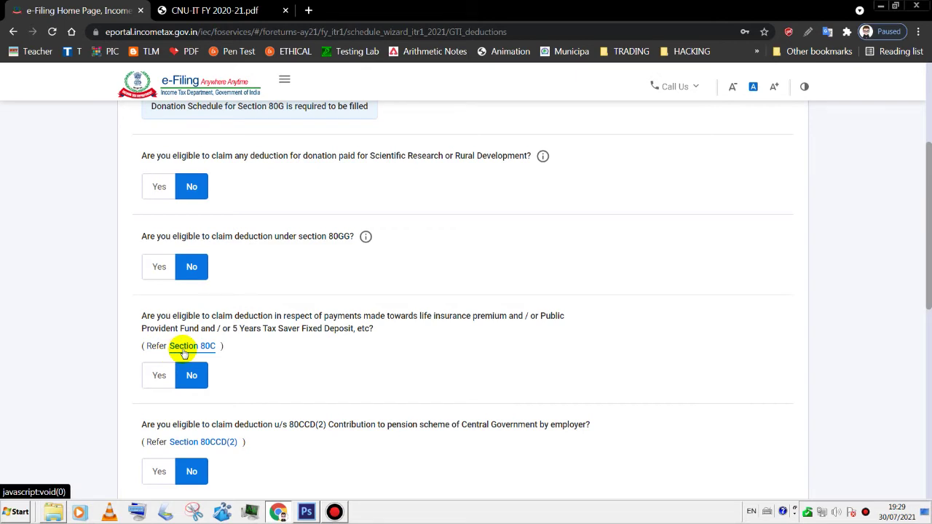
- Claim Section 80C and verify its 113,848 total, including the 24,808 LIC premium, in the PDF
left_click(156, 386)
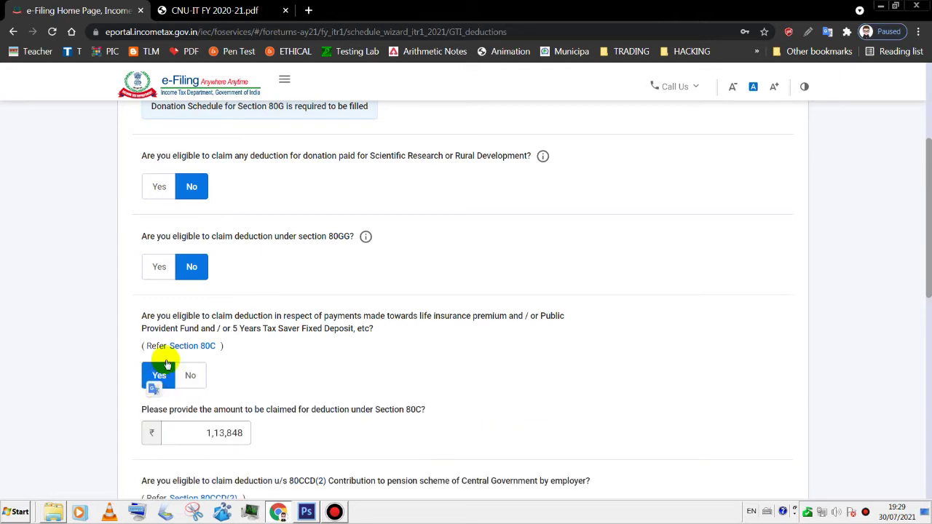
left_click(235, 11)
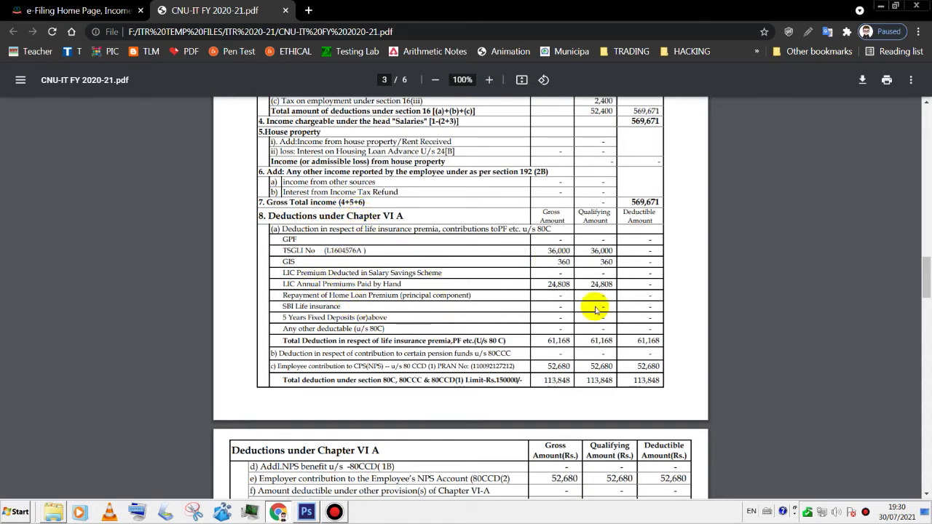
double_click(560, 285)
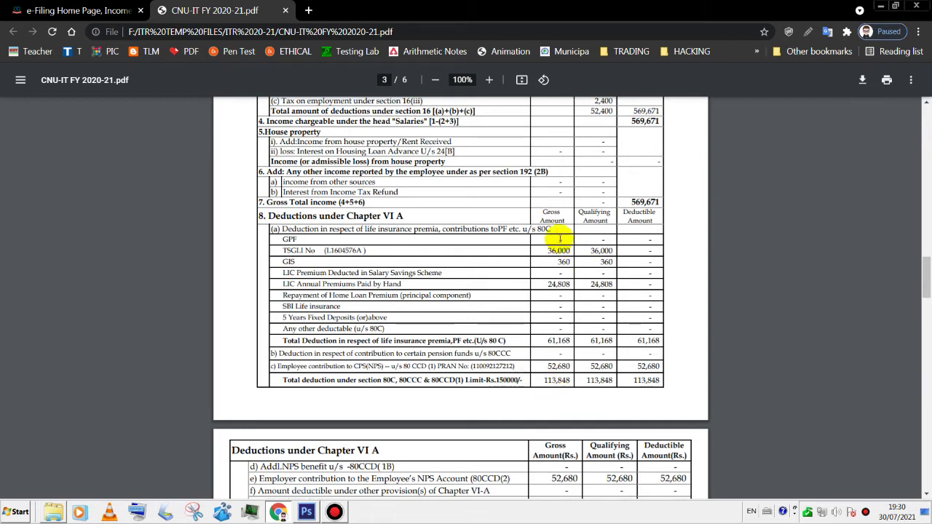
left_click_drag(540, 383, 571, 383)
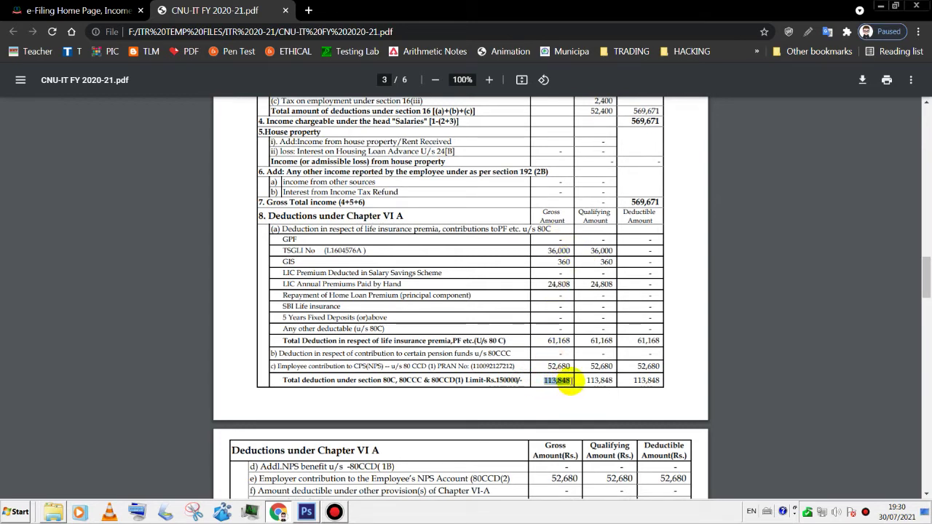
left_click_drag(568, 383, 546, 384)
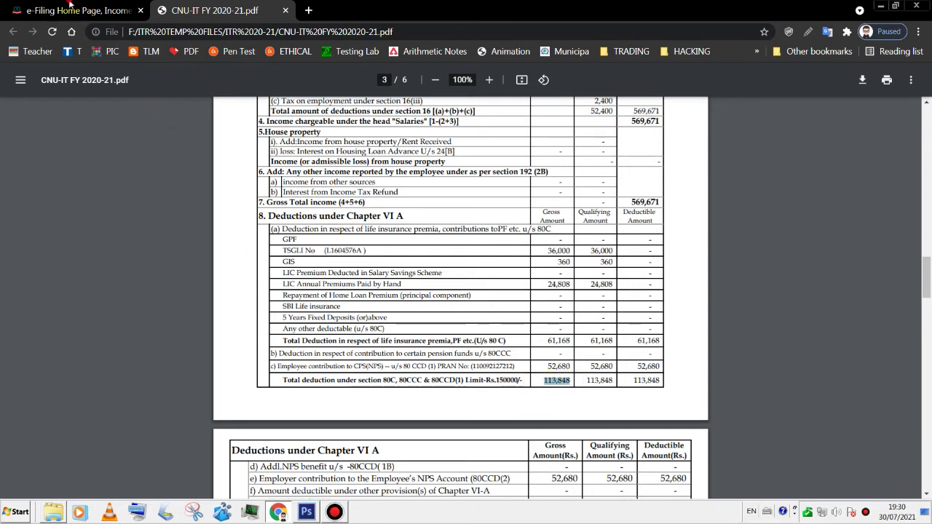
- Claim the 80CCD(2) employer pension deduction of 52,680, verified against the PDF
left_click(71, 6)
left_click(200, 437)
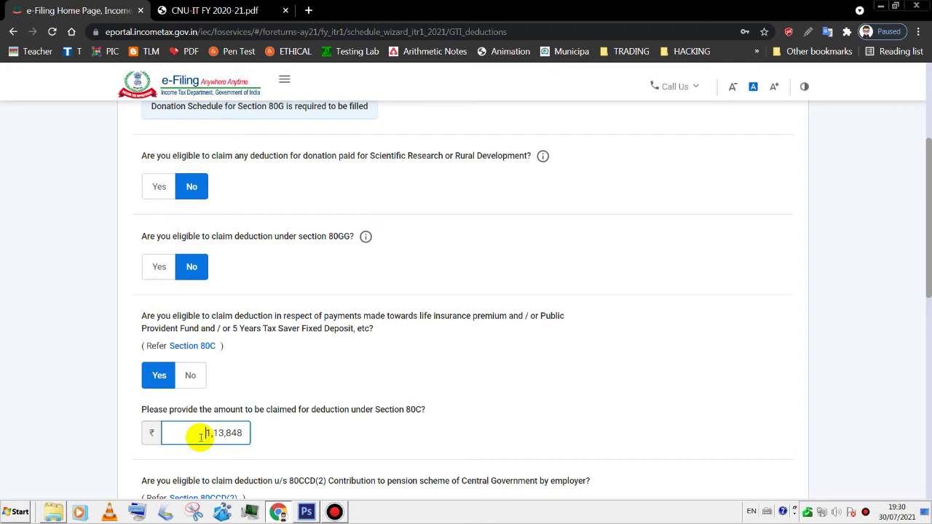
scroll(925, 216, "down", 3)
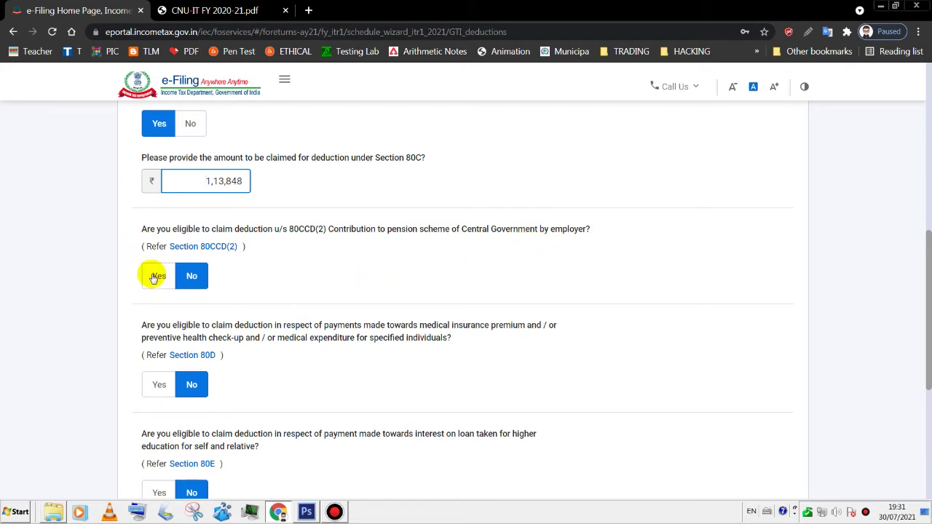
left_click(211, 11)
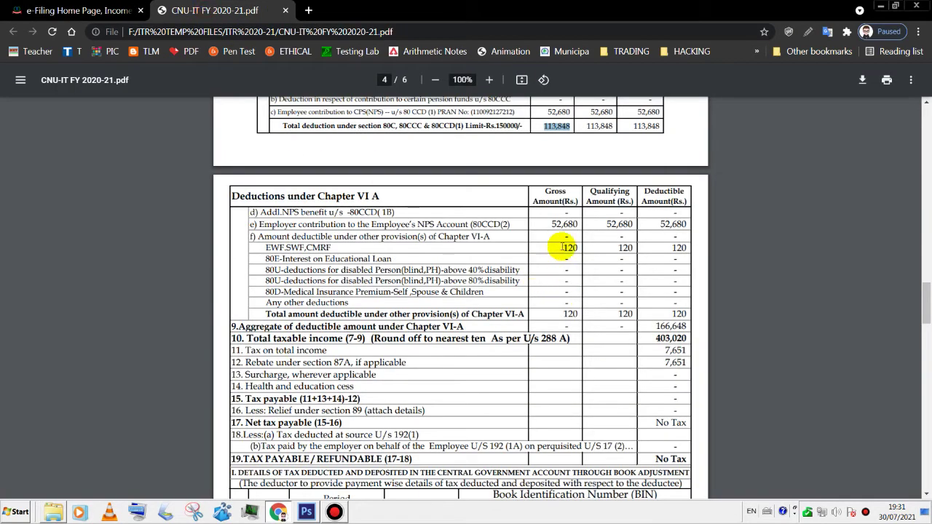
left_click(549, 223)
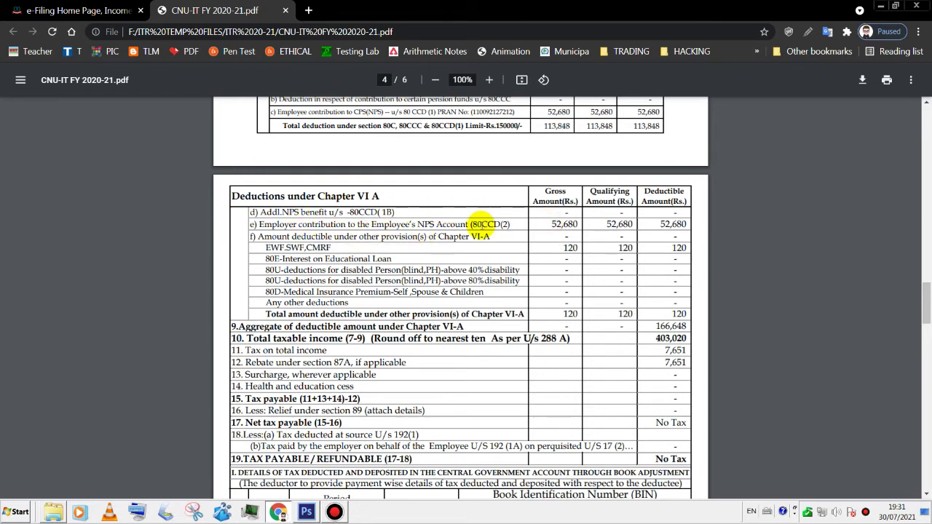
left_click_drag(549, 224, 584, 223)
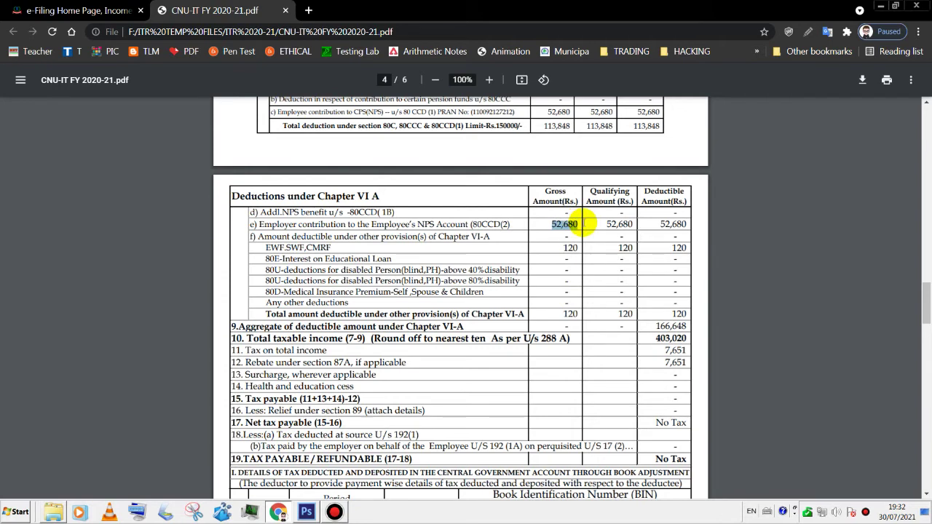
left_click(72, 12)
left_click(158, 280)
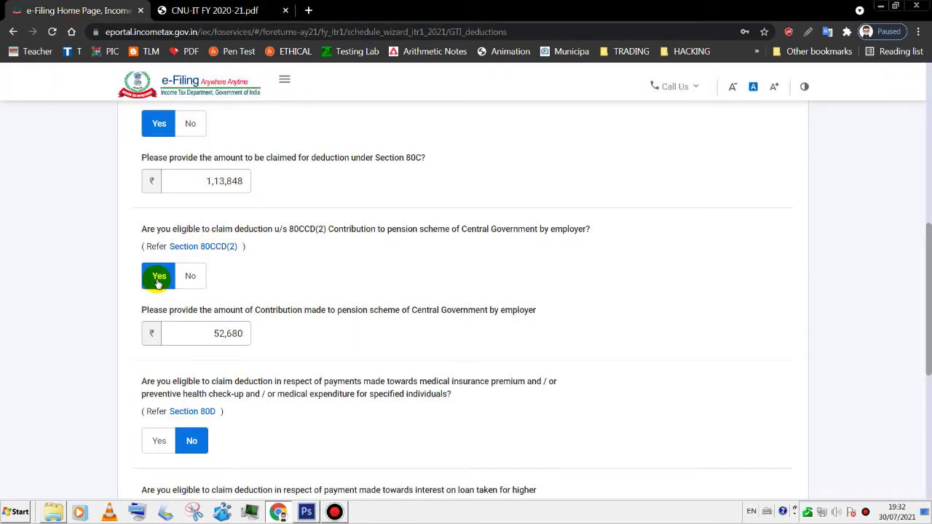
left_click(218, 333)
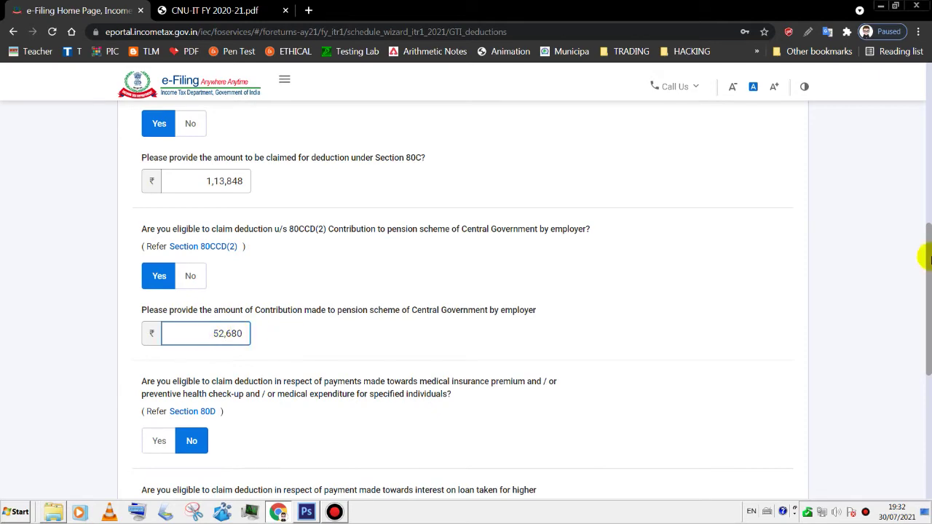
scroll(924, 264, "down", 3)
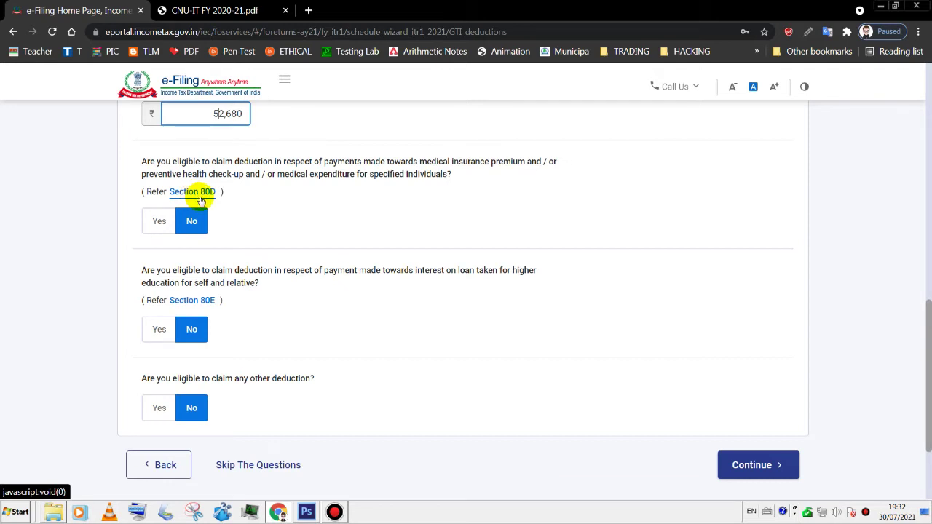
- Leave 80D and 80E at No and answer Yes to any other deduction
left_click(192, 220)
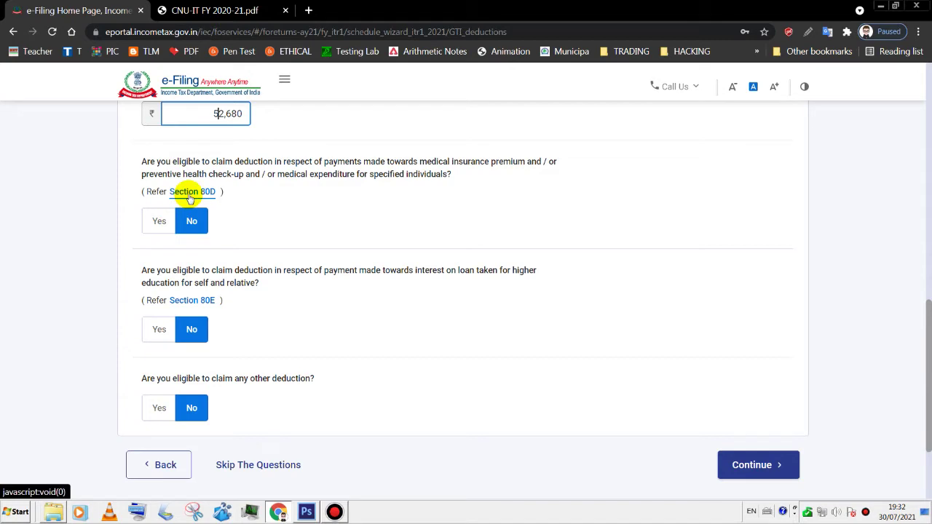
left_click(186, 230)
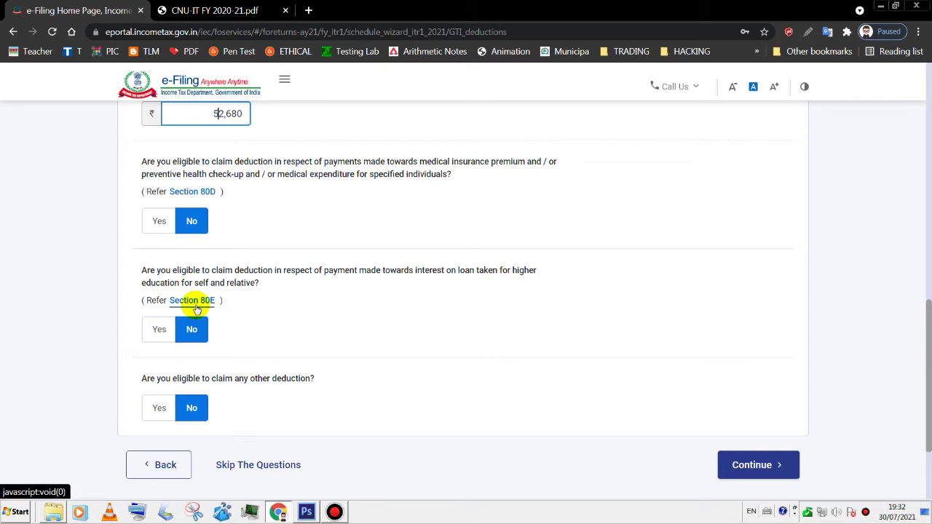
left_click(162, 329)
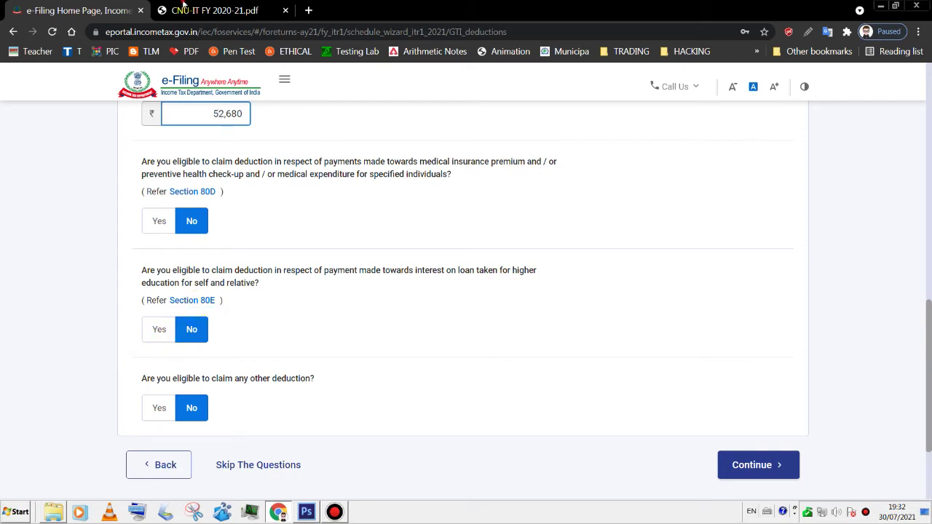
key("ctrl+Tab")
left_click(72, 10)
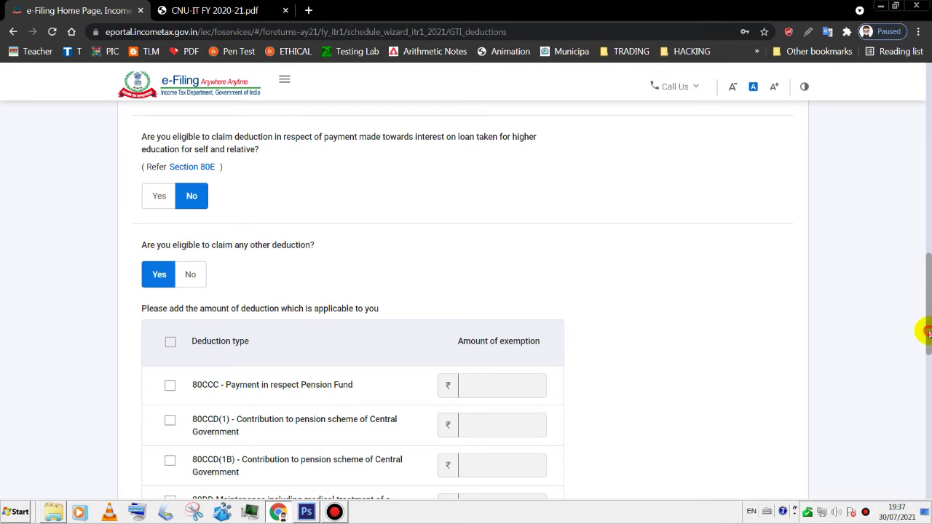
- Cross-check the 113,848 total deduction amount in the salary statement PDF against the deductions form
scroll(926, 333, "down", 1)
key("ctrl+Tab")
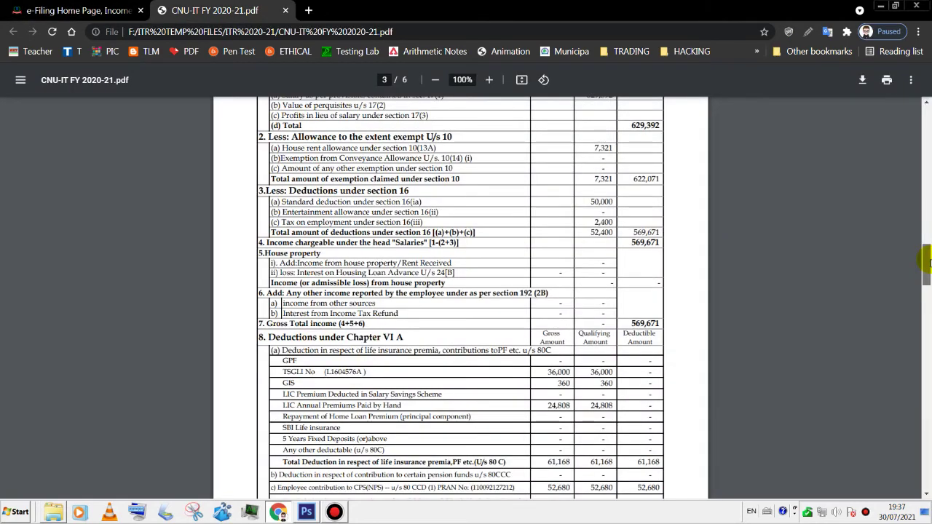
left_click_drag(925, 263, 926, 283)
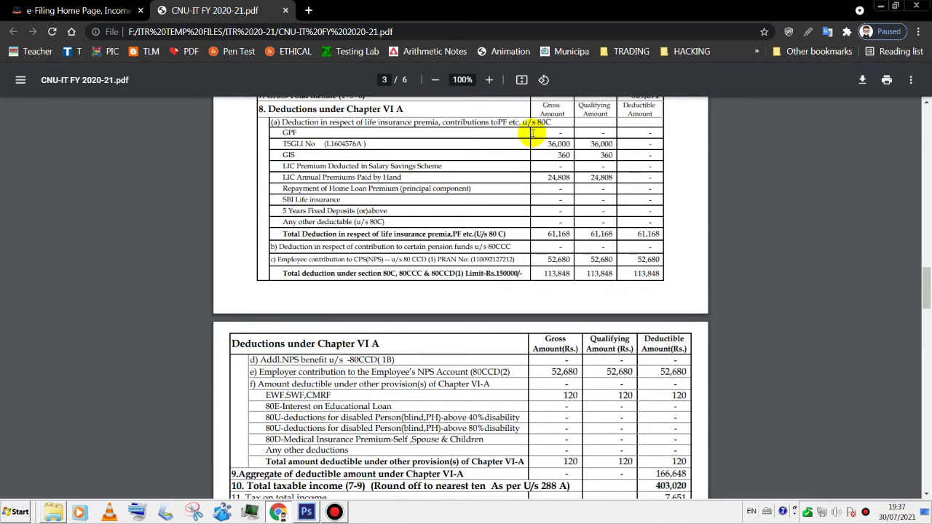
left_click(73, 8)
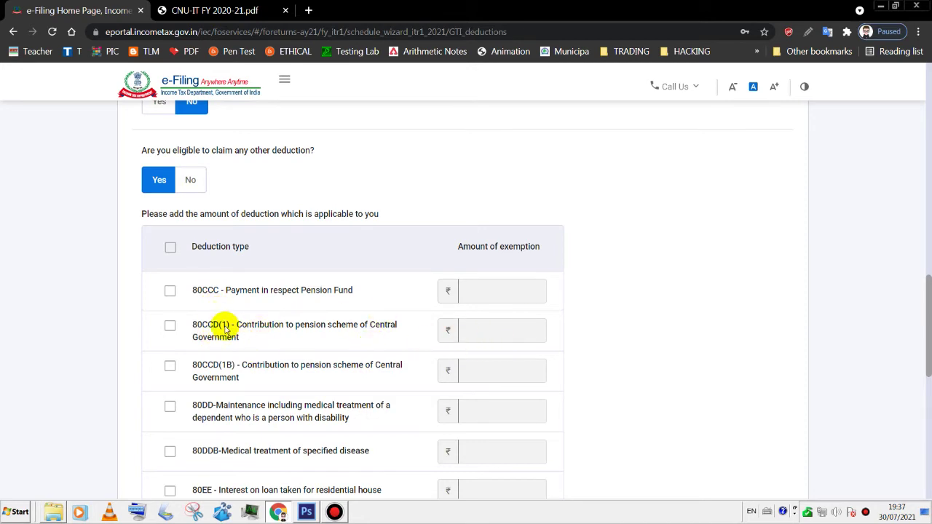
scroll(214, 291, "up", 1)
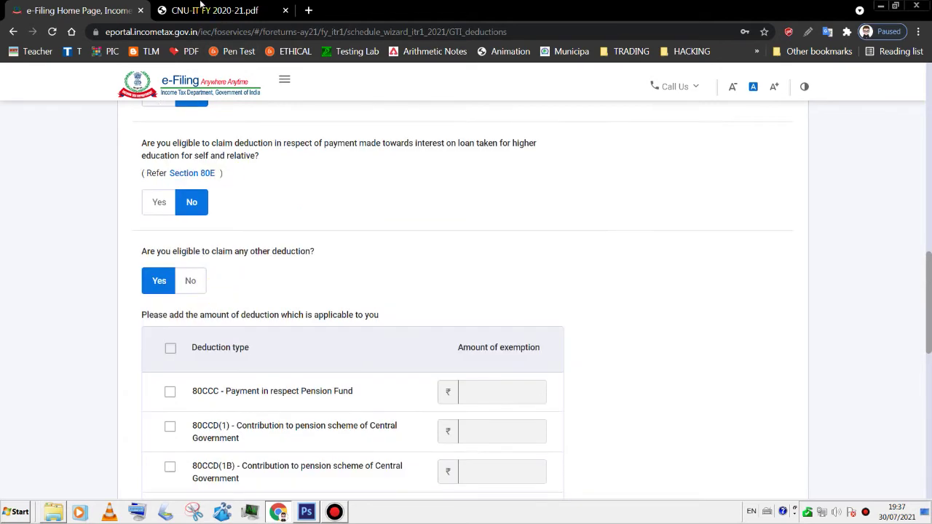
left_click(200, 6)
left_click_drag(539, 275, 571, 275)
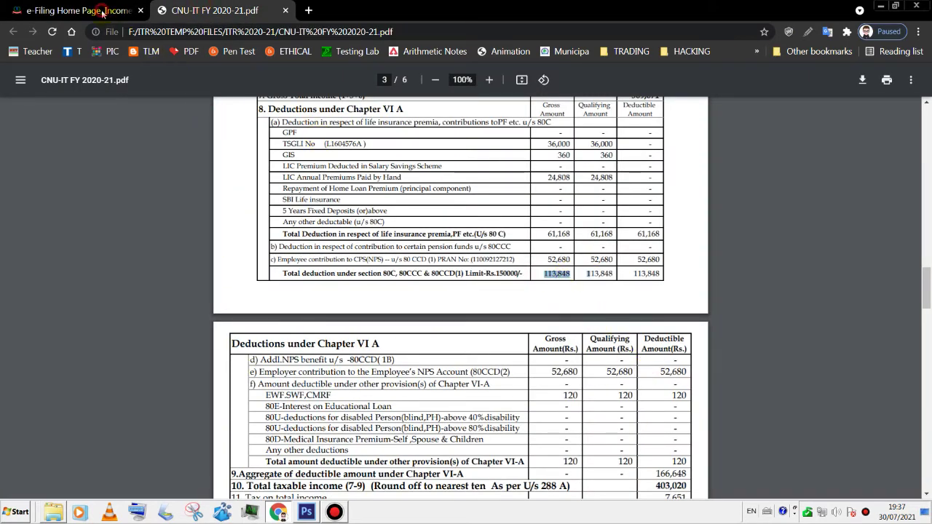
left_click(102, 11)
- Answer No to 'Are you eligible to claim any other deduction?'
scroll(210, 211, "up", 4)
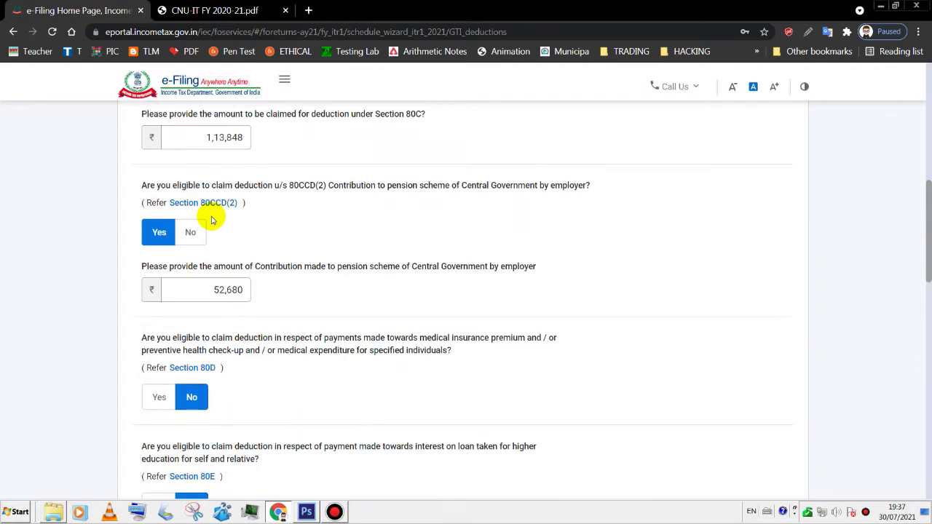
left_click_drag(204, 137, 255, 132)
left_click_drag(926, 212, 927, 336)
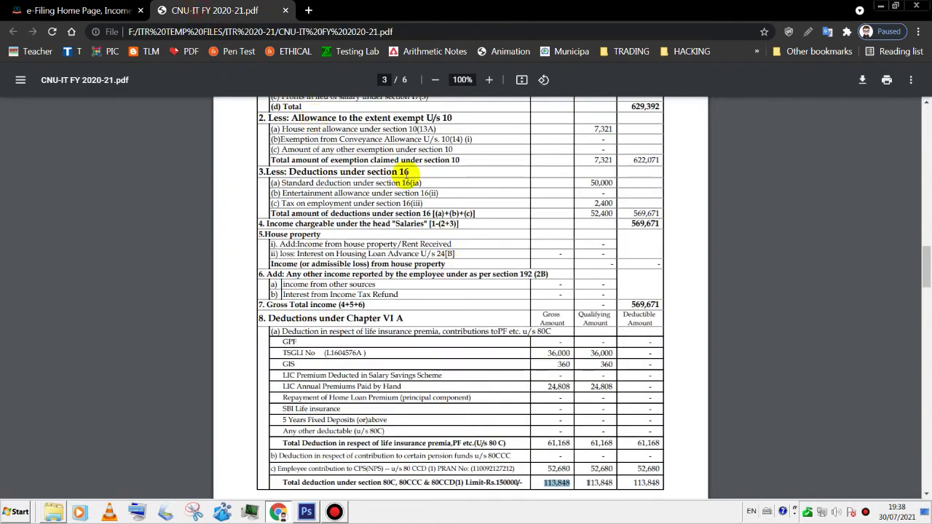
left_click(198, 11)
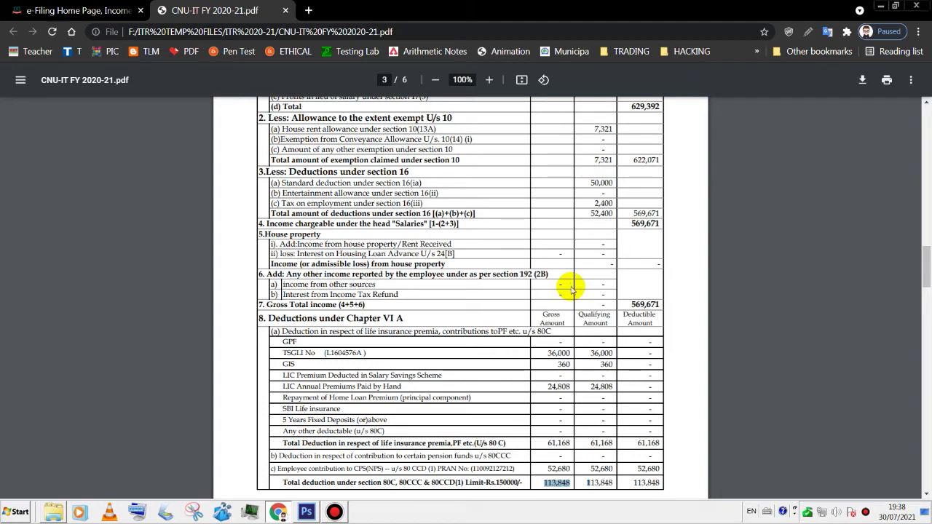
left_click(117, 11)
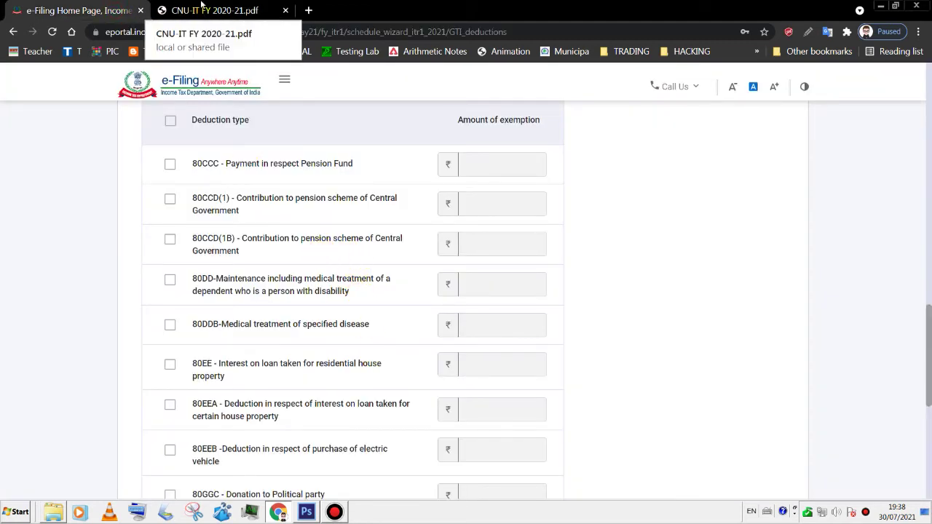
left_click(201, 6)
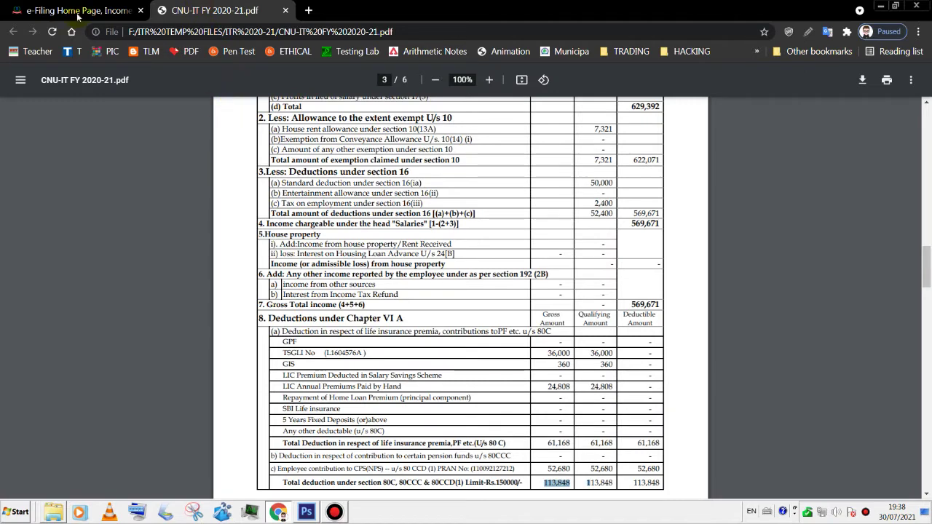
left_click(78, 11)
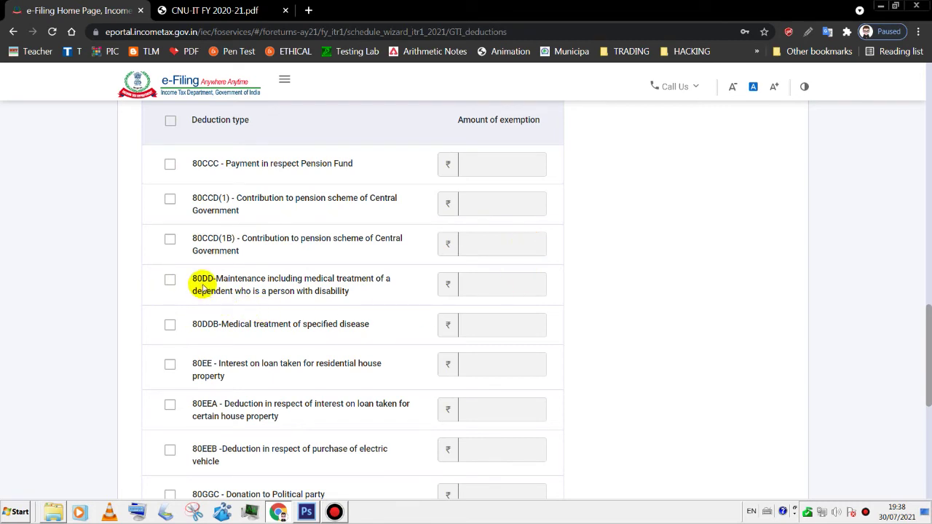
left_click_drag(928, 339, 230, 270)
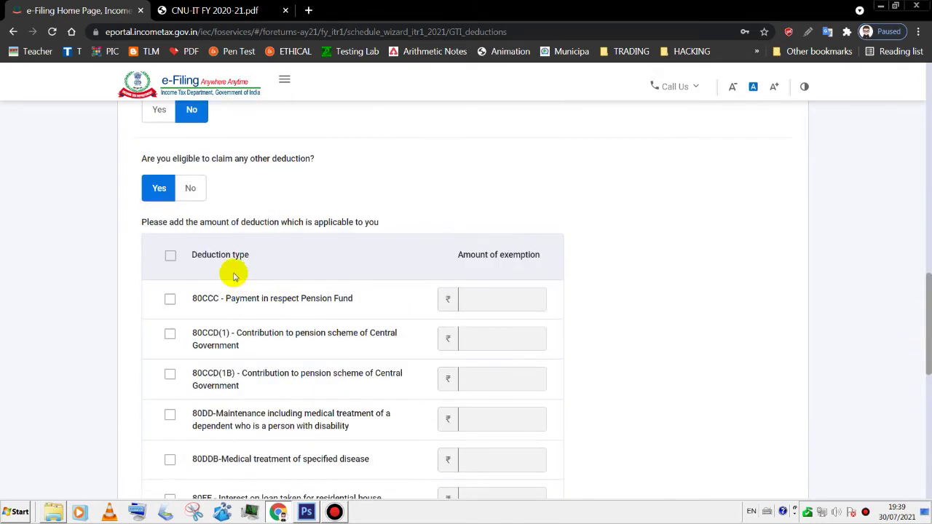
left_click(190, 188)
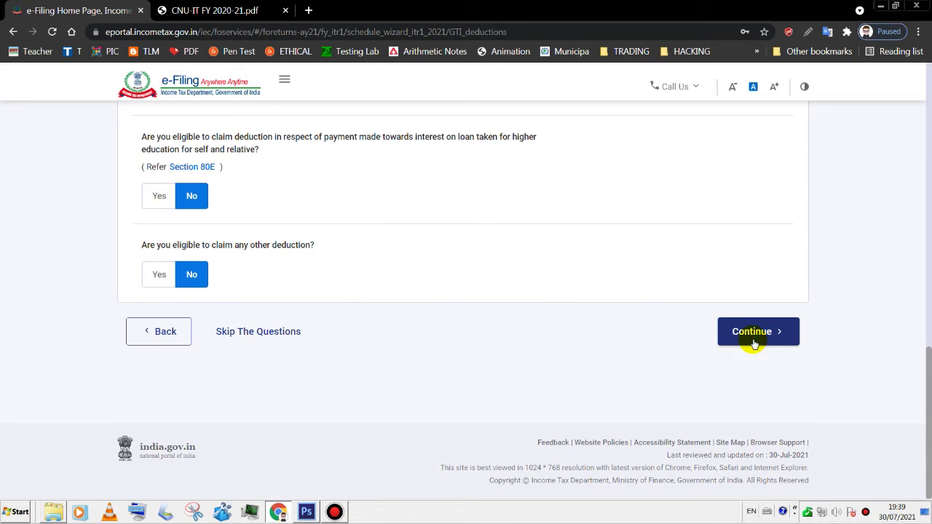
- Continue to Verify your deductions and start a new 80G donation entry
left_click(749, 332)
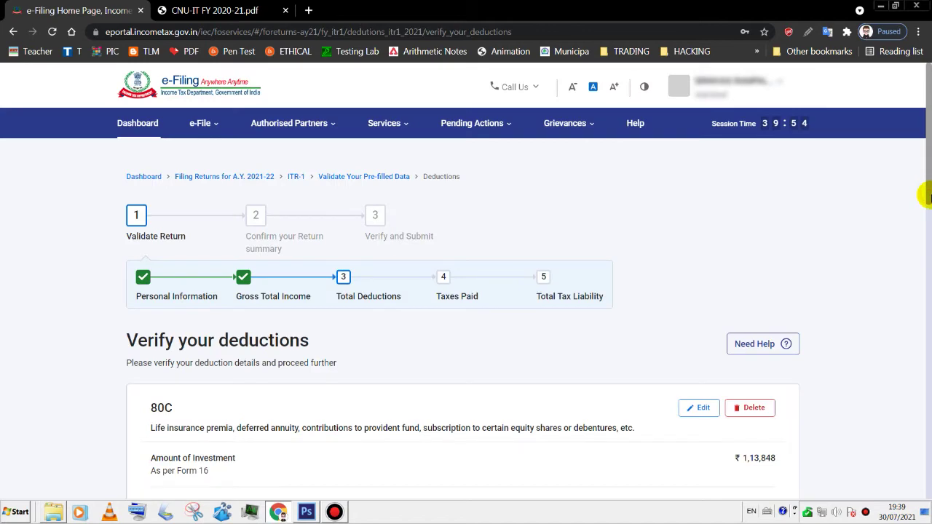
scroll(923, 246, "down", 2)
left_click_drag(928, 250, 928, 468)
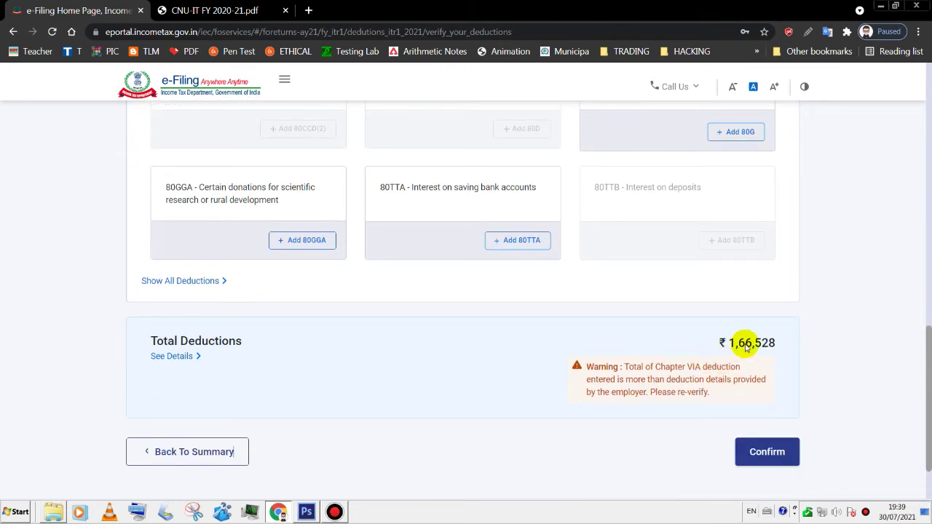
scroll(284, 313, "up", 3)
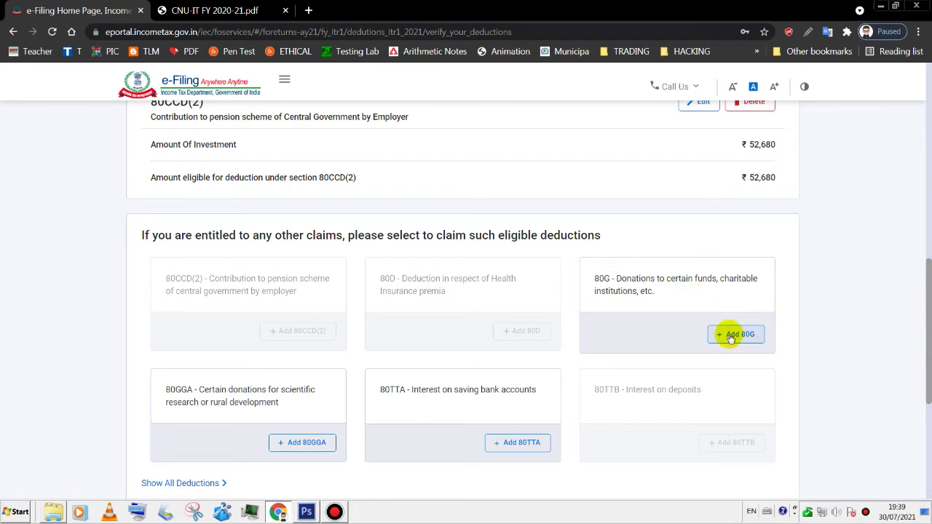
left_click(730, 337)
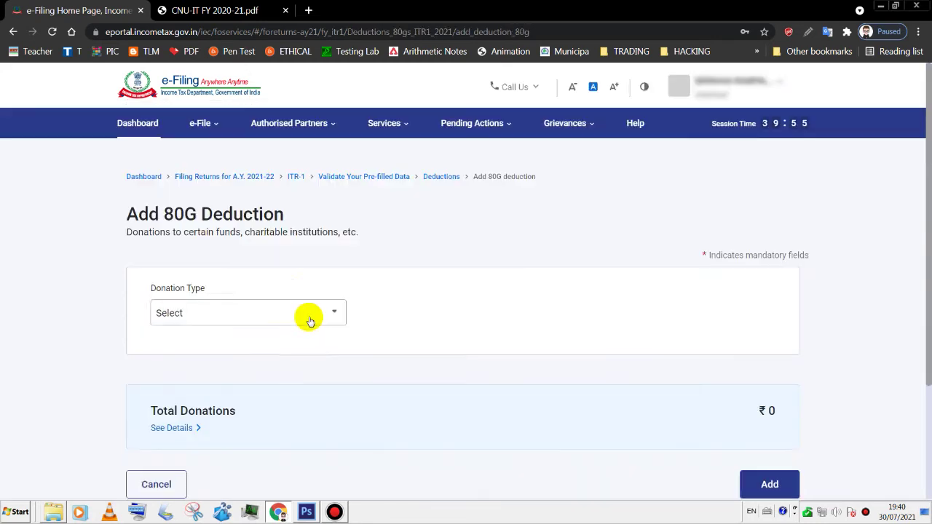
- Select the 100% deduction without qualifying limit donation type and enter the donee's PAN
left_click(270, 315)
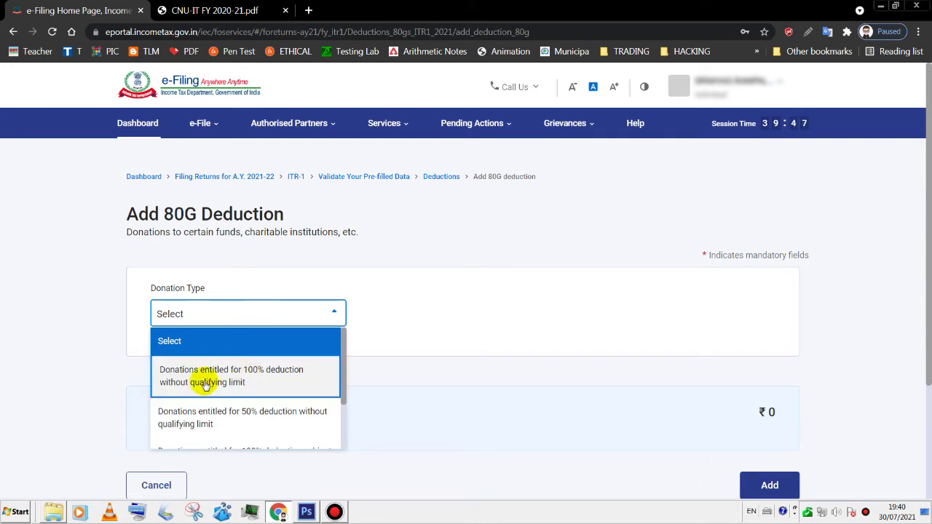
left_click(256, 379)
left_click(196, 404)
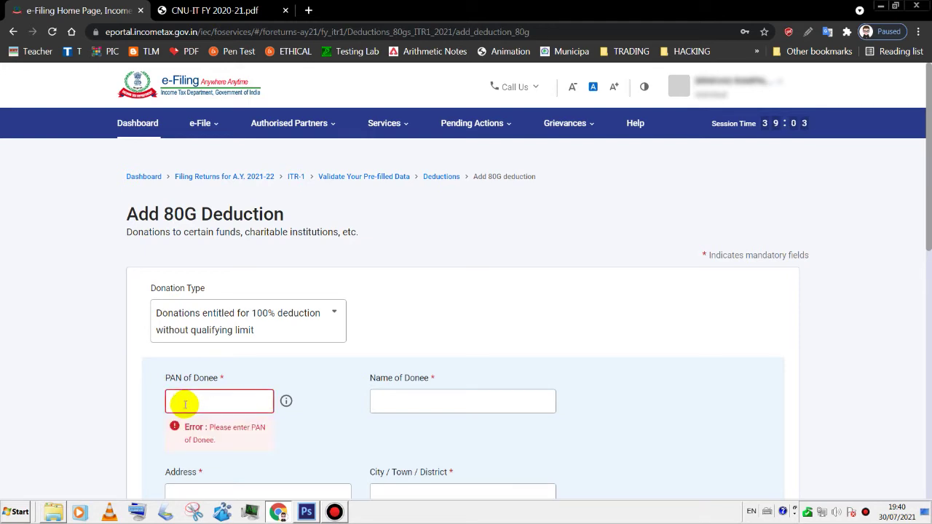
type("GGGGG0000G")
- Enter donee Government of Telangana, address and city Hyderabad, and PIN 500001
left_click(378, 398)
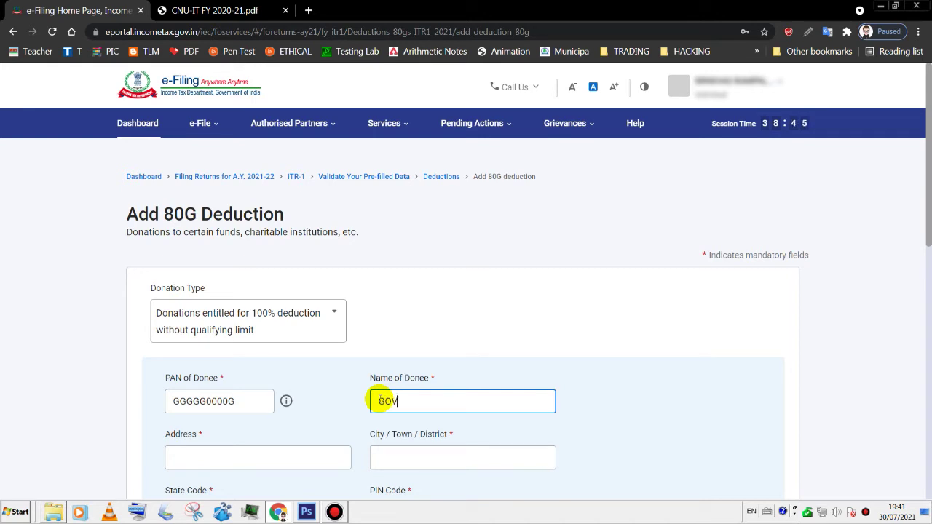
type("AMENT OF TELANGANA")
scroll(292, 364, "down", 1)
left_click(184, 368)
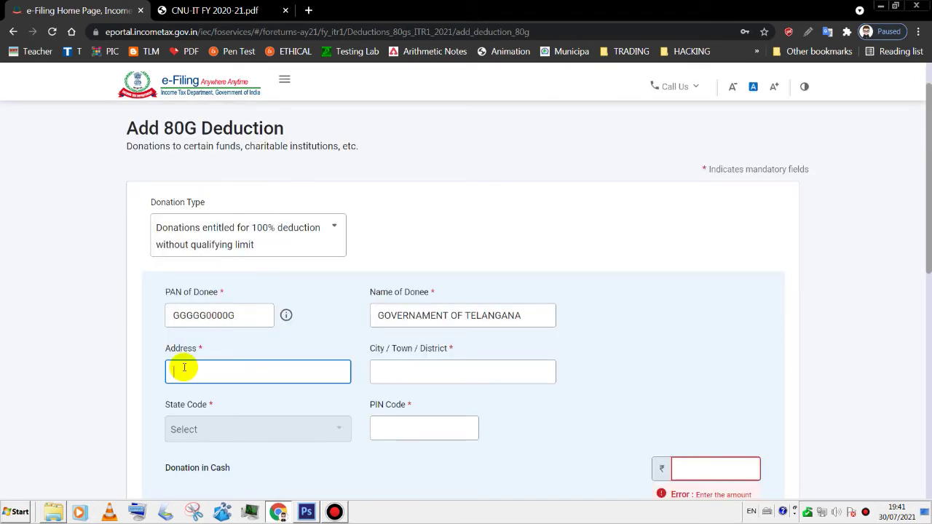
type("HYDERABAD")
left_click(397, 371)
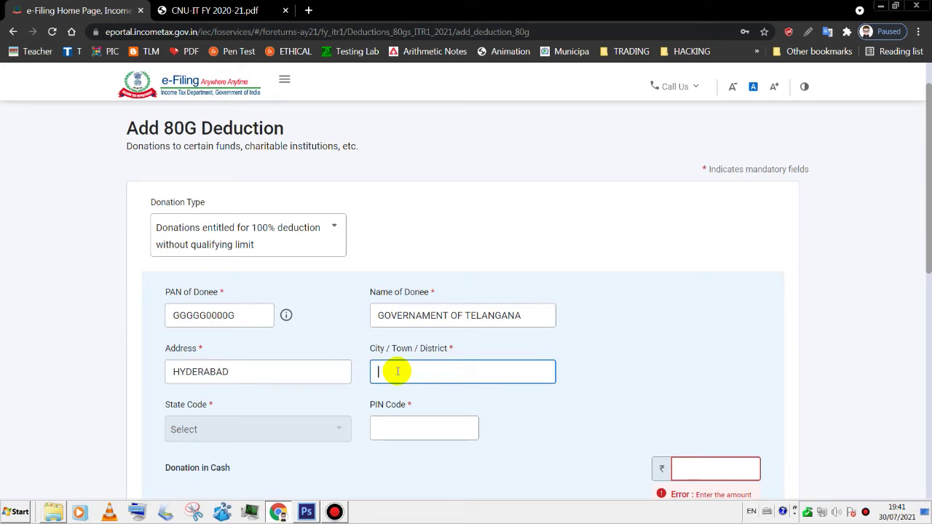
type("HYDERABAD")
scroll(402, 371, "down", 1)
left_click(416, 400)
type("500001")
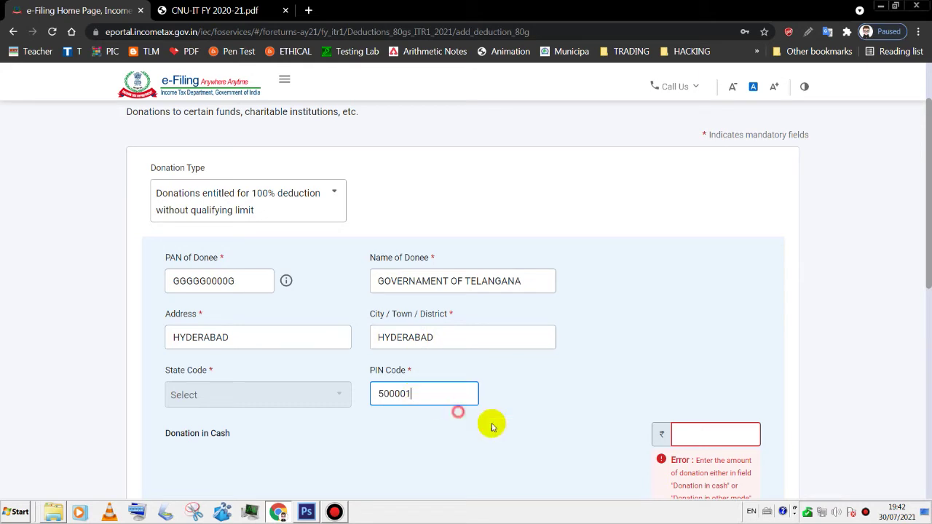
- Enter 0 cash and 120 other-mode donation, copying 120 from the Form 16 PDF
left_click_drag(926, 270, 927, 336)
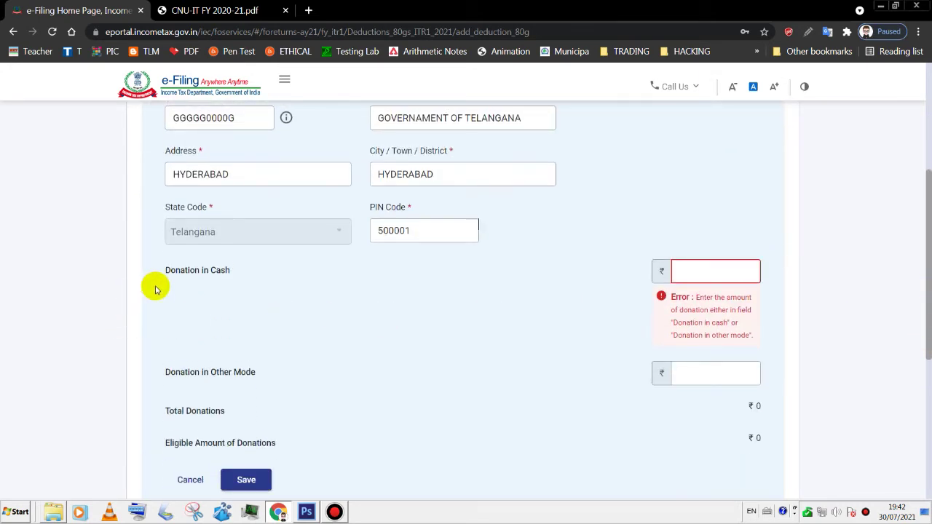
left_click(754, 270)
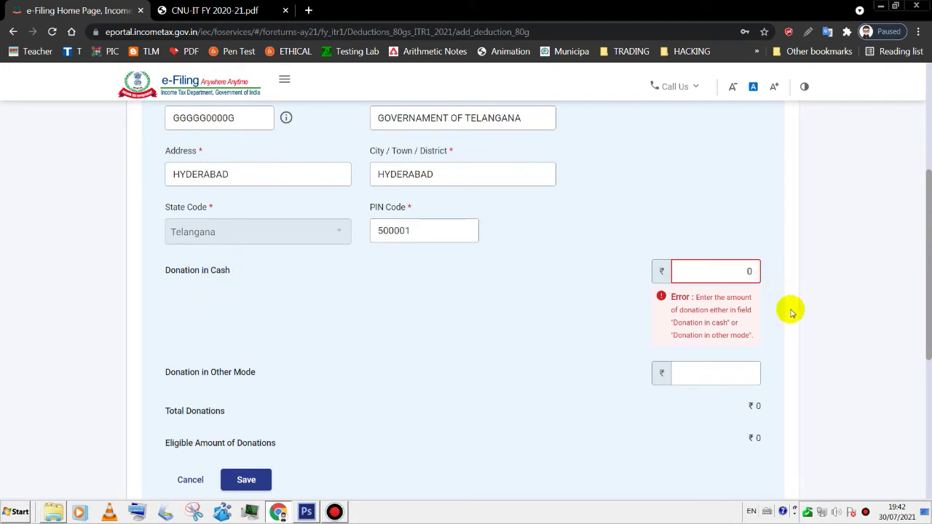
left_click(720, 377)
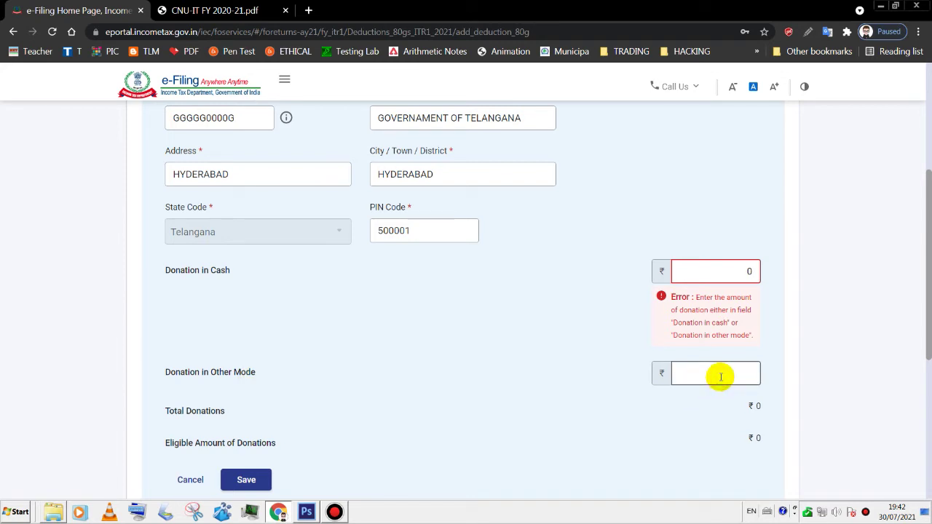
left_click(720, 377)
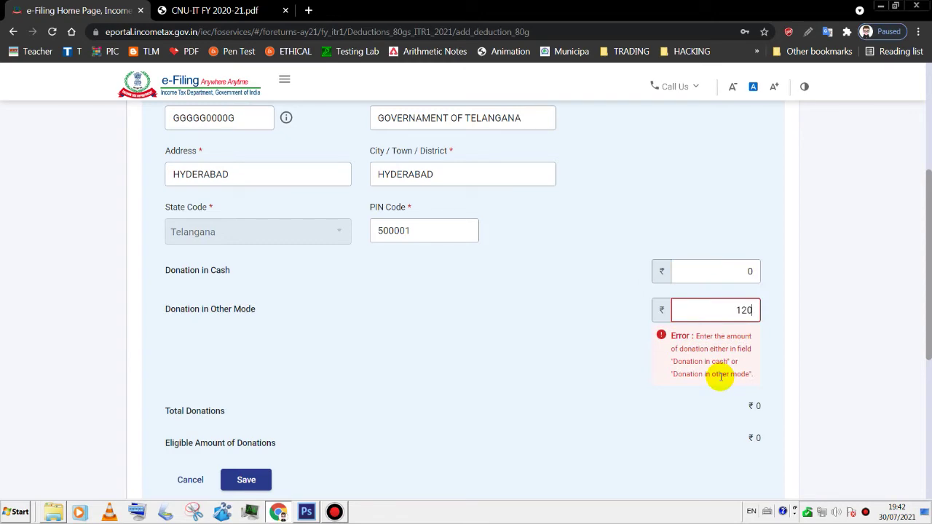
left_click(200, 6)
scroll(926, 291, "down", 1)
mouse_move(925, 291)
left_mouse_down()
mouse_move(925, 313)
mouse_move(926, 288)
left_mouse_up()
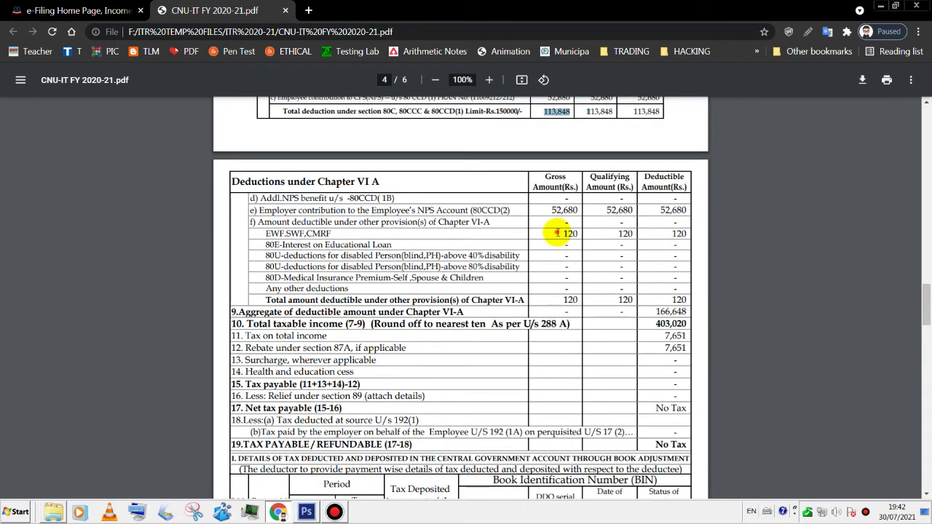
left_click_drag(556, 233, 578, 233)
key("ctrl+c")
left_click(94, 10)
key("ctrl+v")
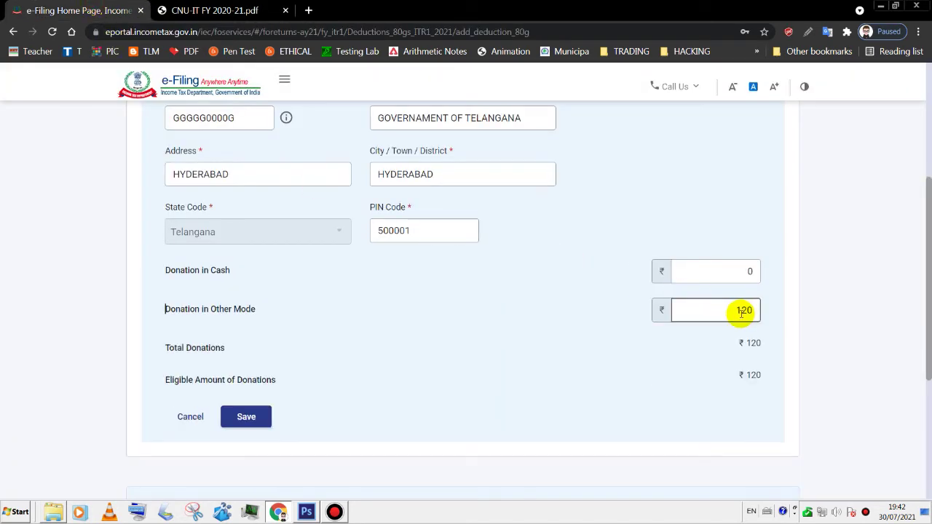
left_click(676, 400)
left_click_drag(925, 353, 923, 385)
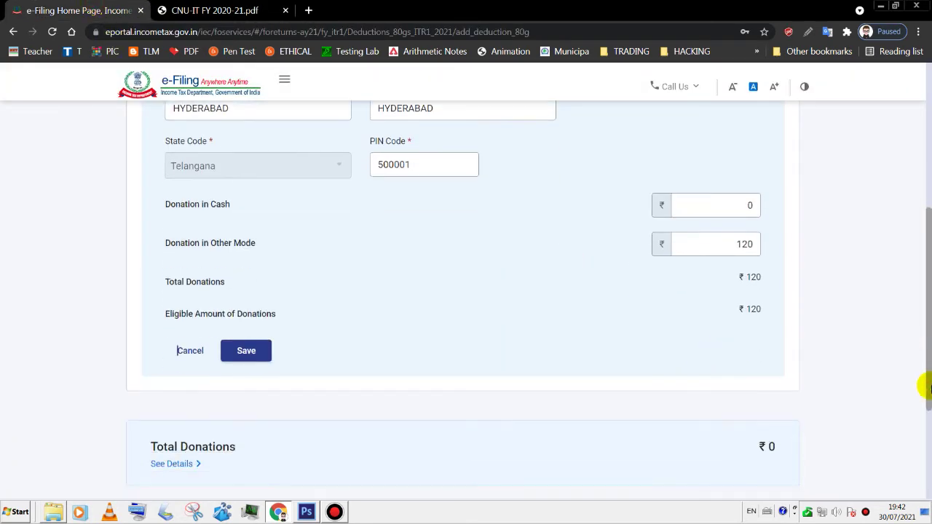
- Save the Government of Telangana donation and add the ₹120 80G deduction
left_click(248, 354)
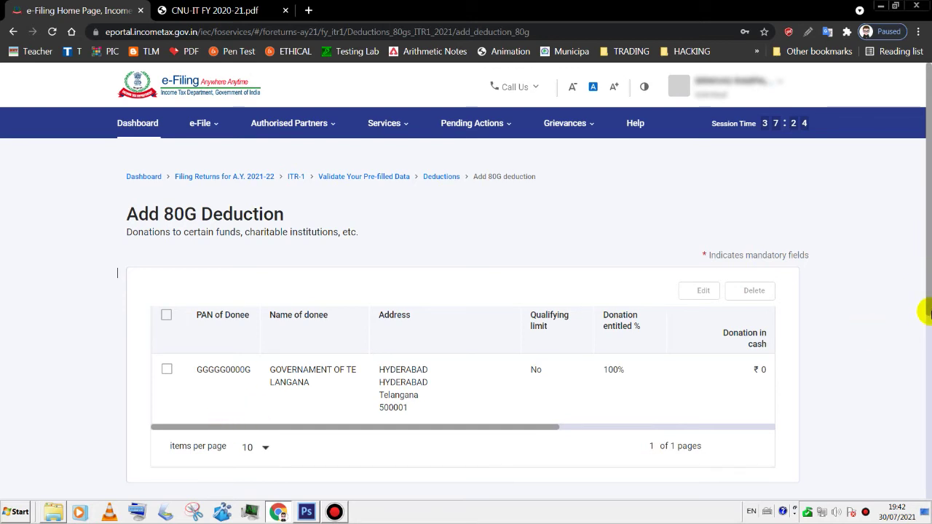
scroll(922, 342, "down", 3)
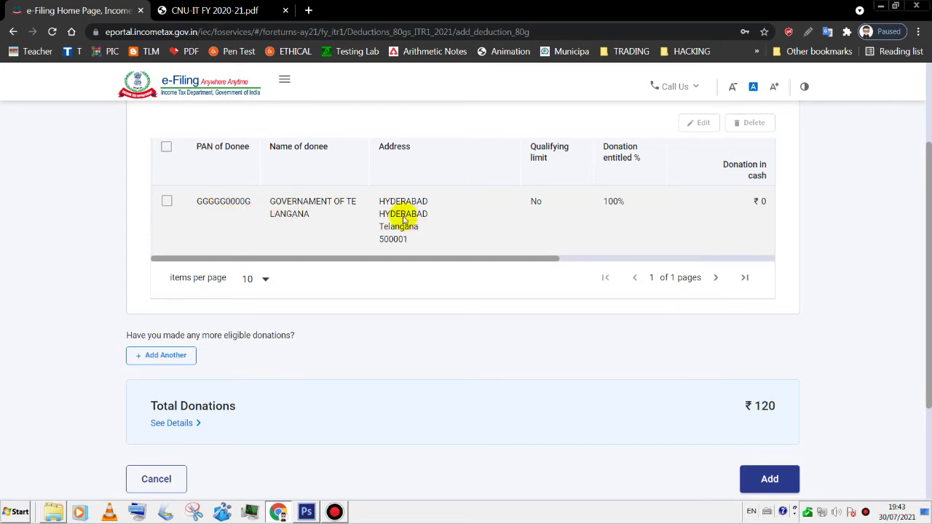
scroll(926, 379, "down", 1)
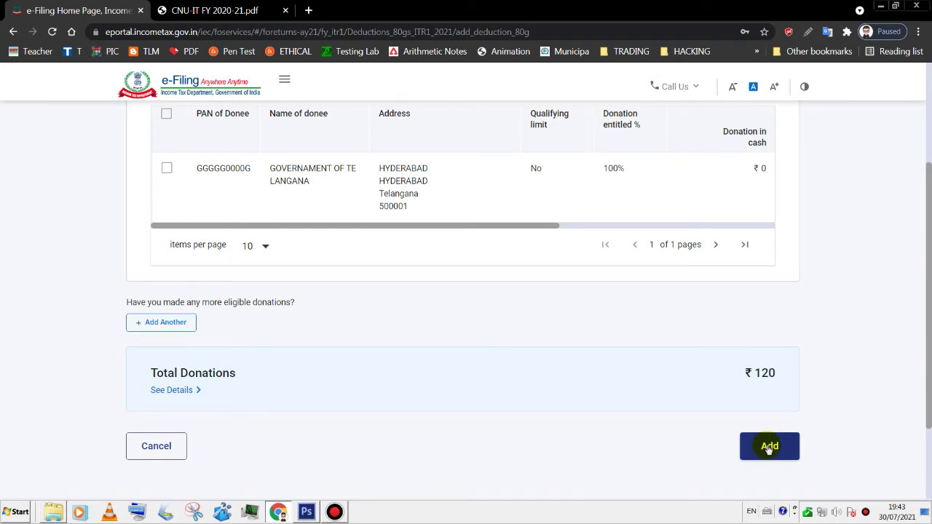
left_click(769, 446)
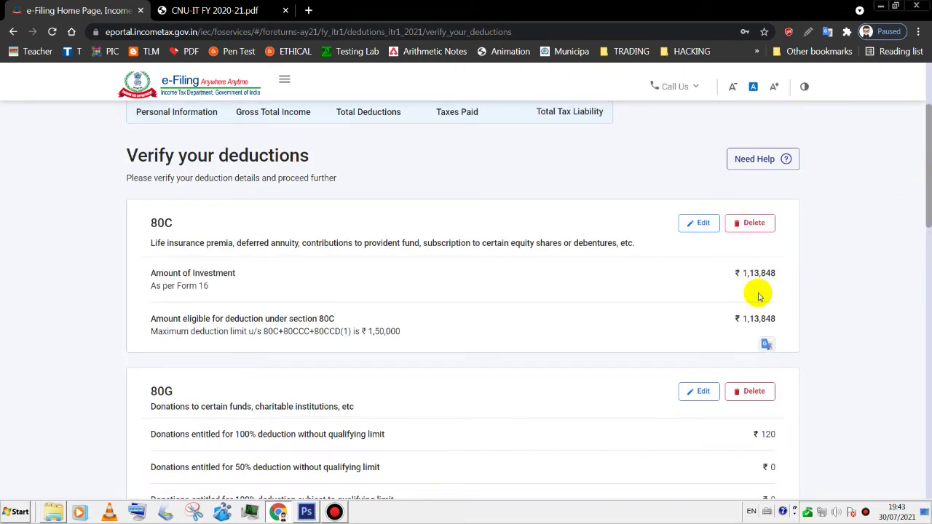
- Confirm total deductions of ₹1,66,648 after matching the Form 16 Chapter VI-A aggregate, then open Tax Paid
left_click_drag(922, 189, 926, 259)
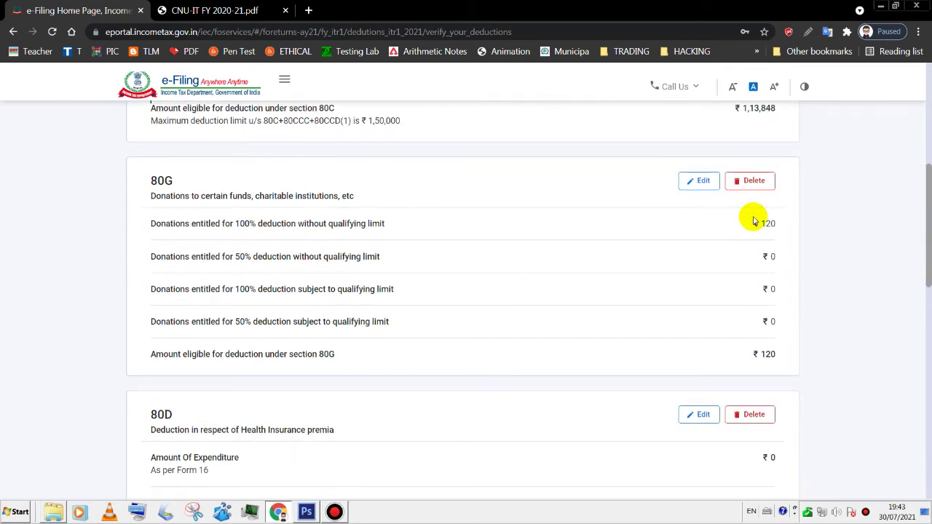
left_click_drag(928, 258, 928, 449)
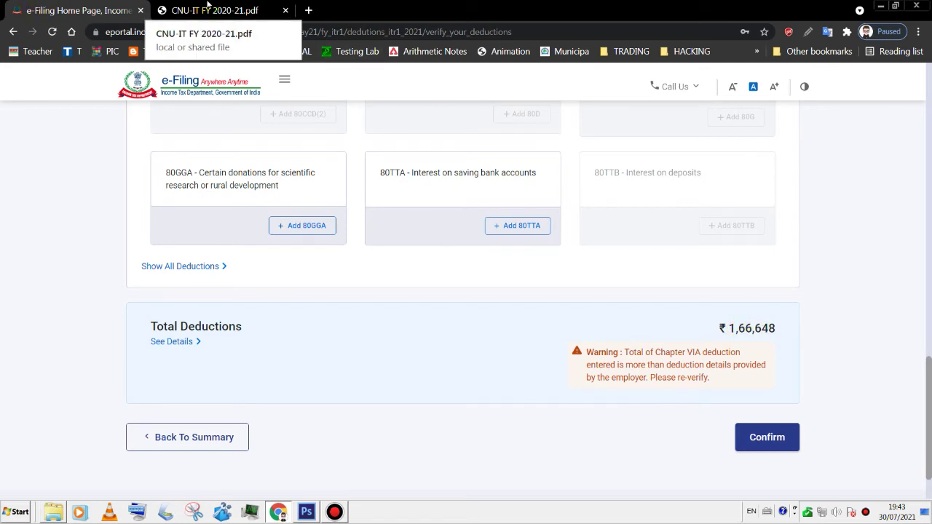
left_click(211, 9)
left_click_drag(650, 278, 686, 279)
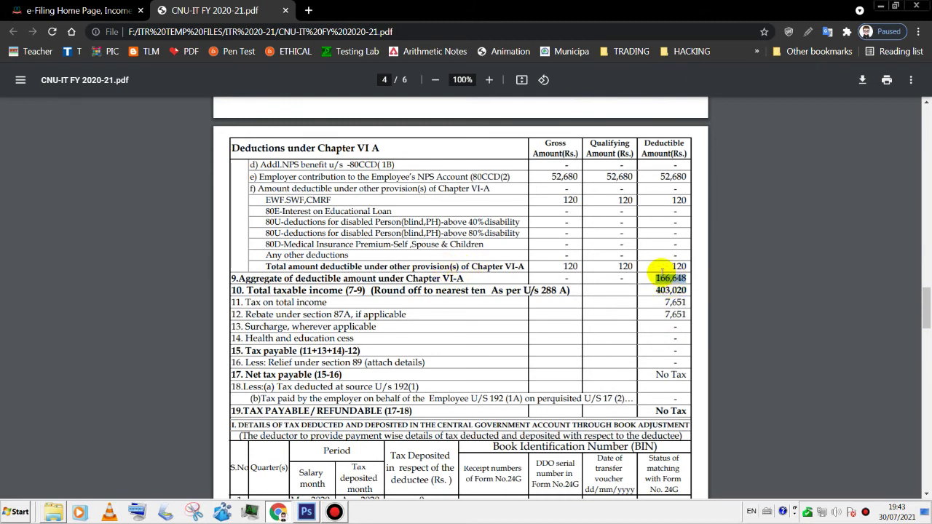
left_click(98, 14)
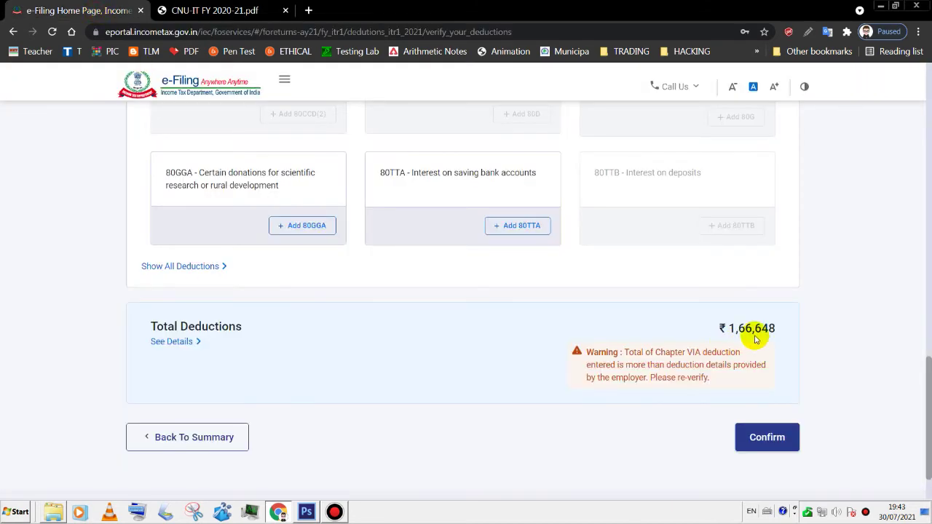
left_click(783, 439)
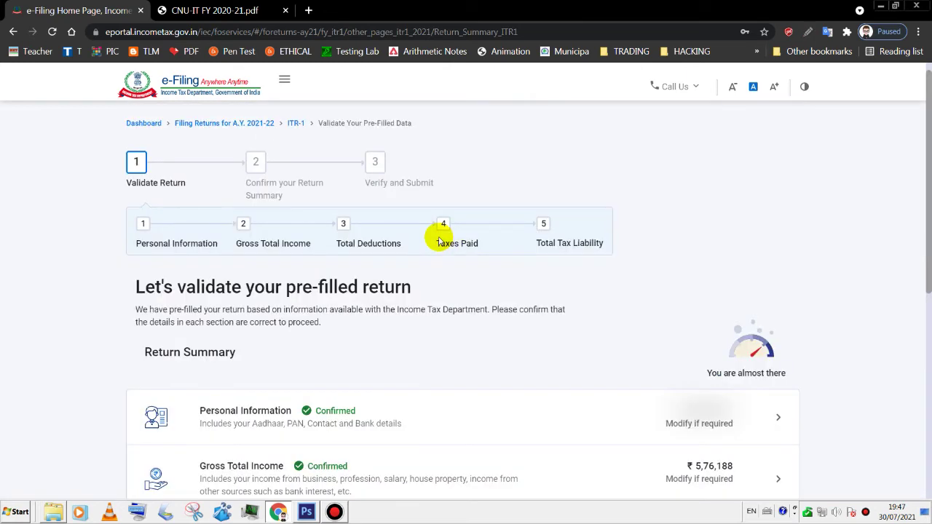
left_click_drag(925, 233, 925, 328)
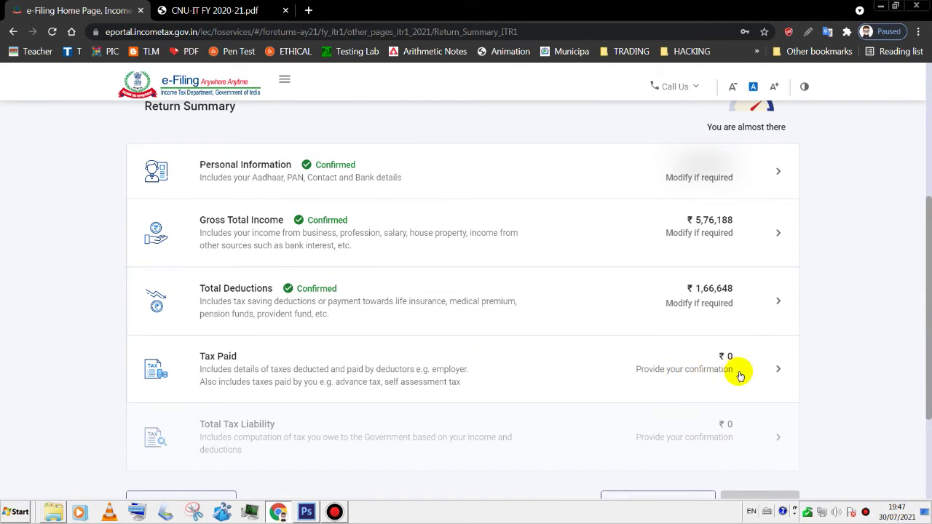
left_click(738, 375)
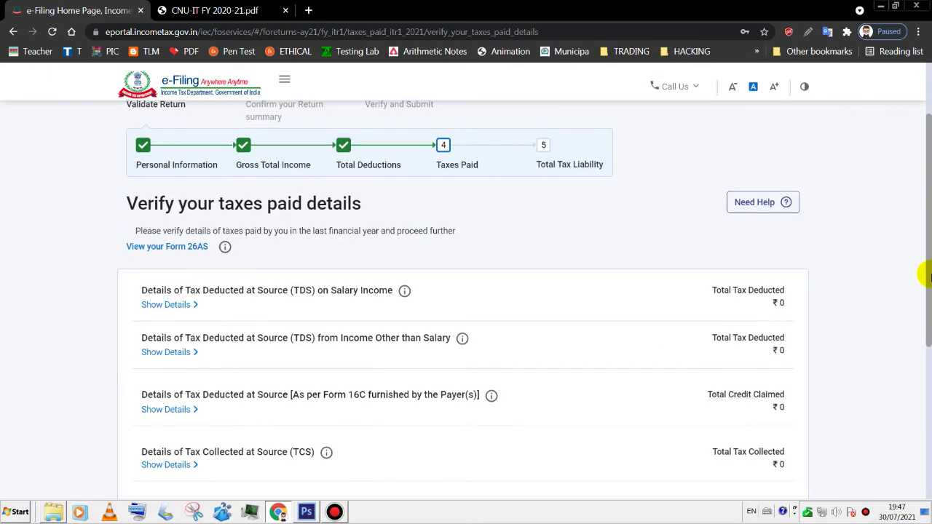
- Cross-check the Form 16 PDF and confirm the ₹0 taxes paid details
left_click_drag(928, 276, 929, 282)
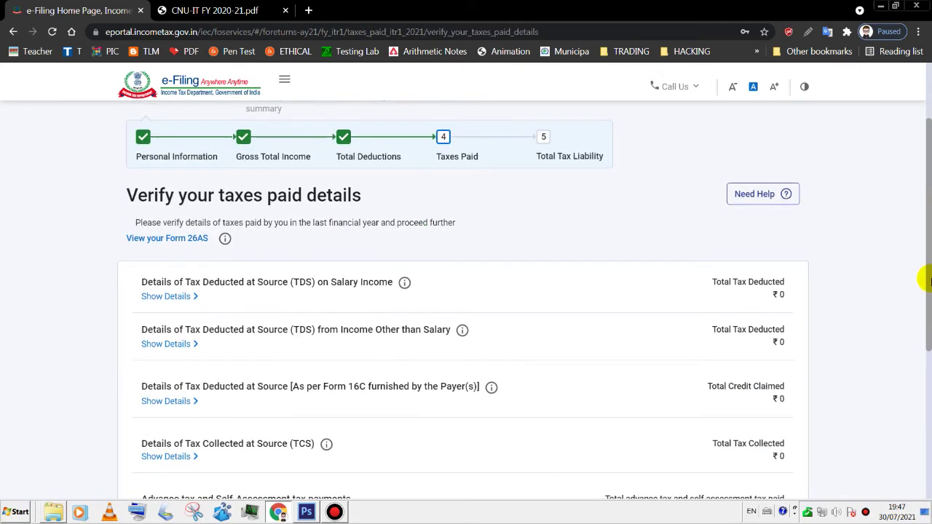
left_click_drag(929, 280, 928, 317)
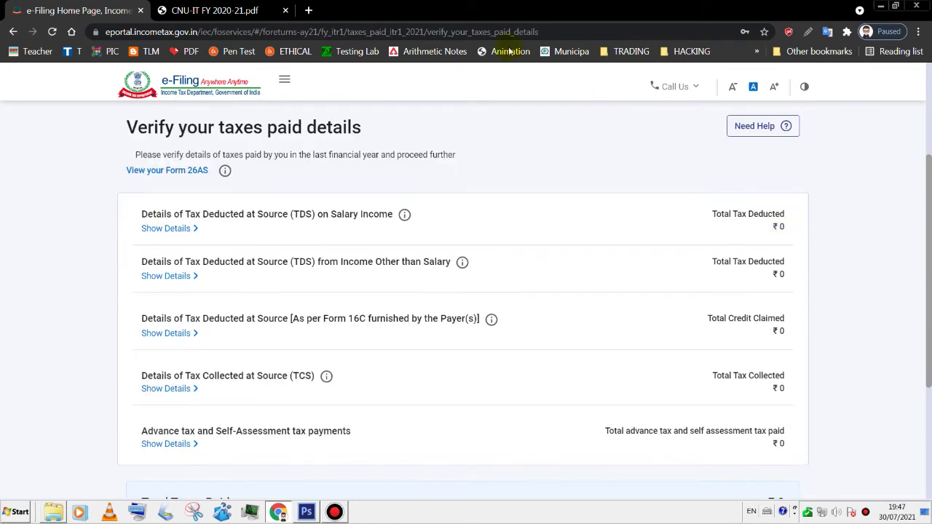
left_click(209, 9)
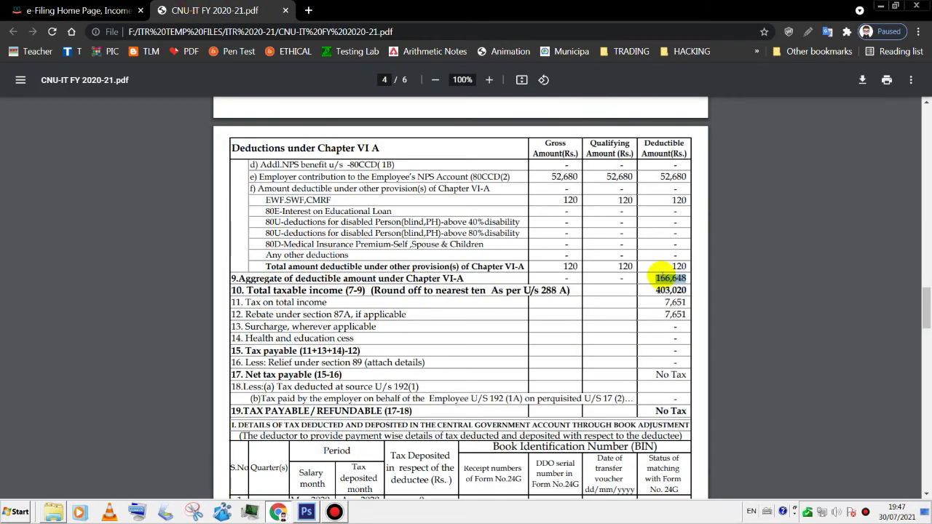
left_click(32, 8)
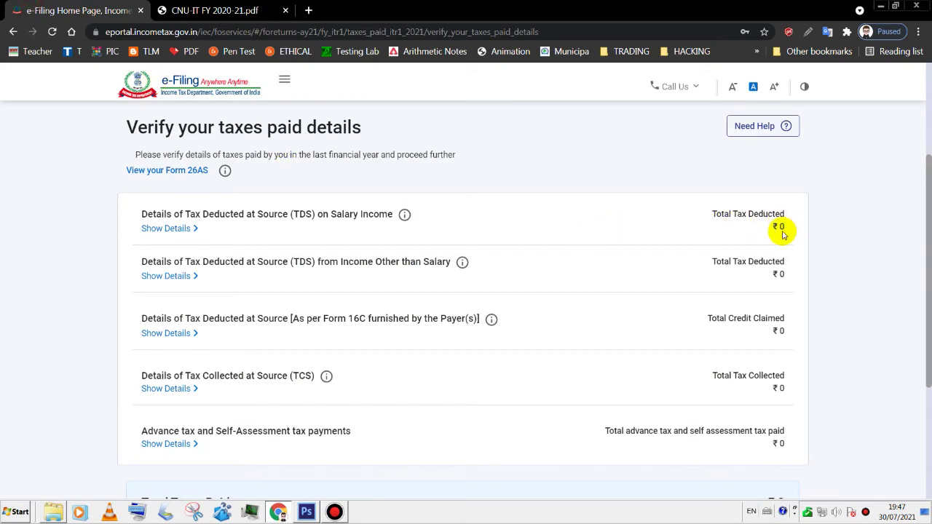
scroll(395, 281, "down", 1)
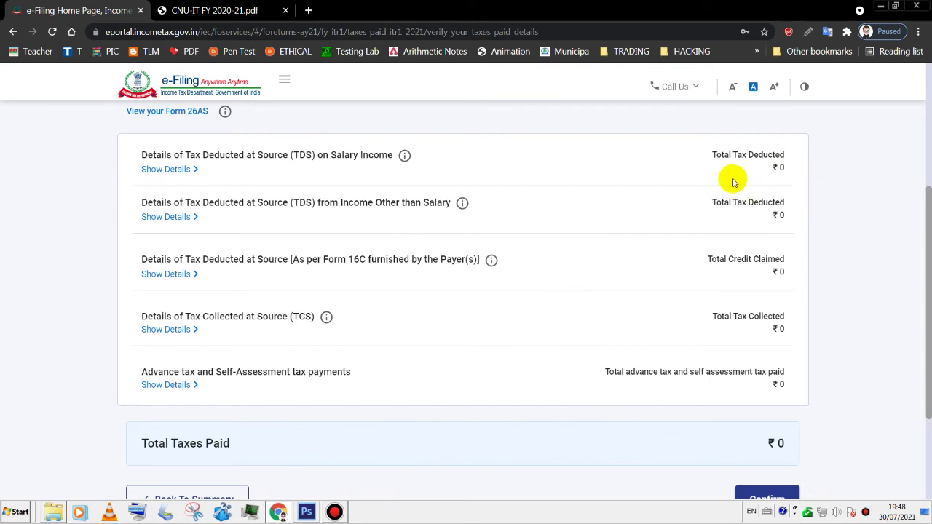
scroll(921, 369, "down", 1)
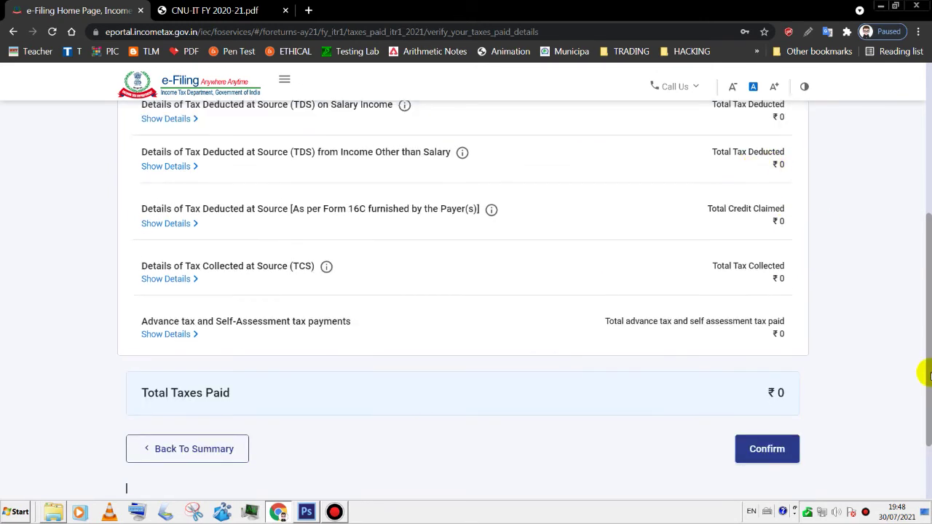
left_click(791, 433)
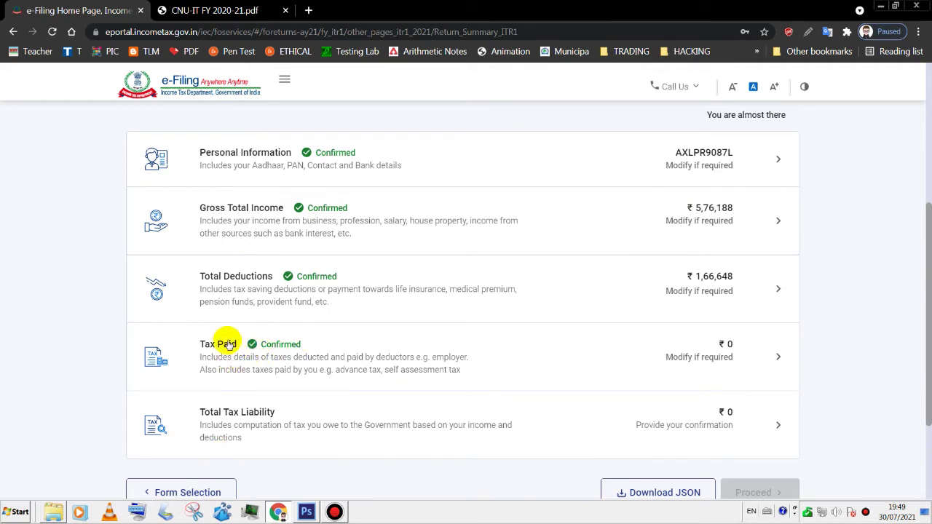
- Open Total Tax Liability showing ₹4,09,540 income and ₹7,977 tax offset by 87A rebate
scroll(408, 364, "down", 1)
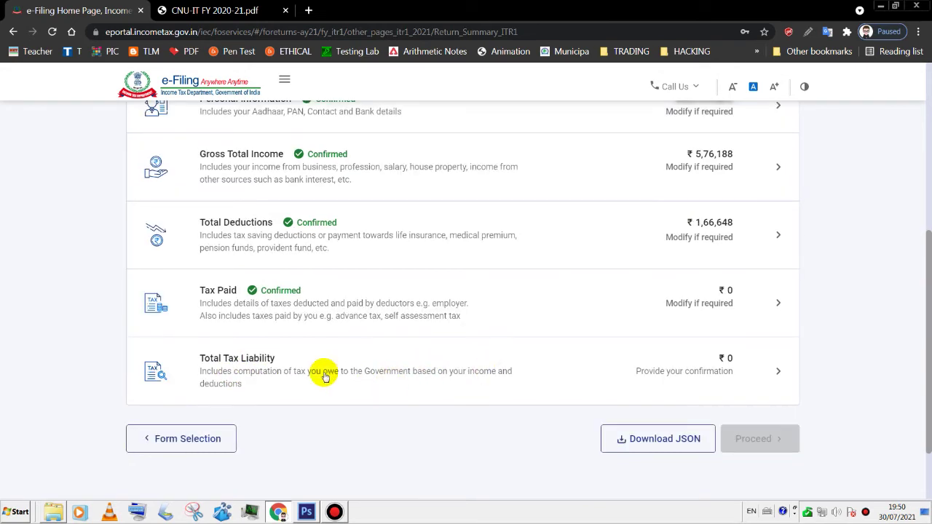
scroll(266, 375, "up", 3)
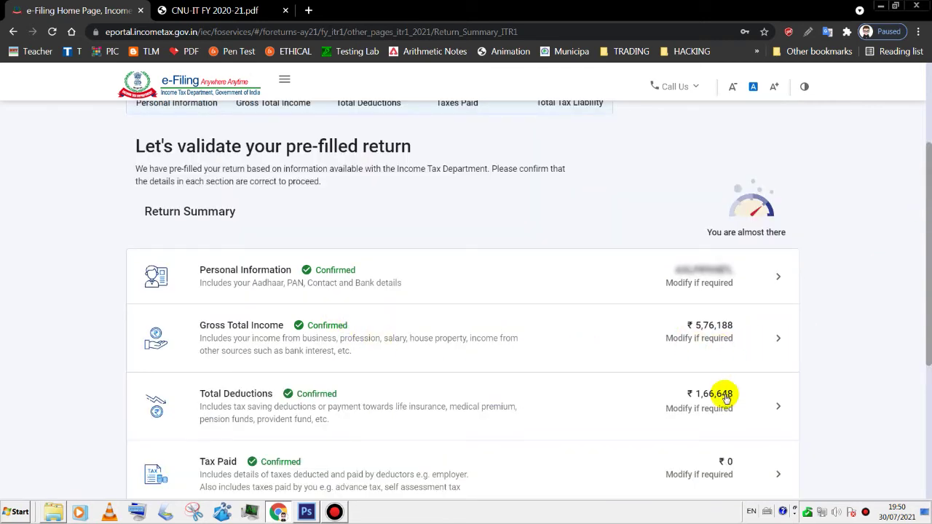
scroll(917, 378, "down", 3)
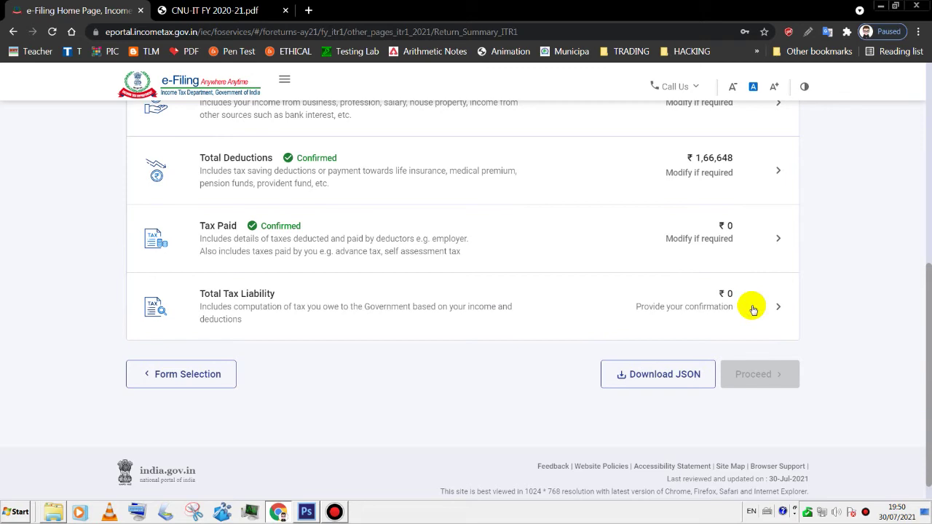
left_click(753, 309)
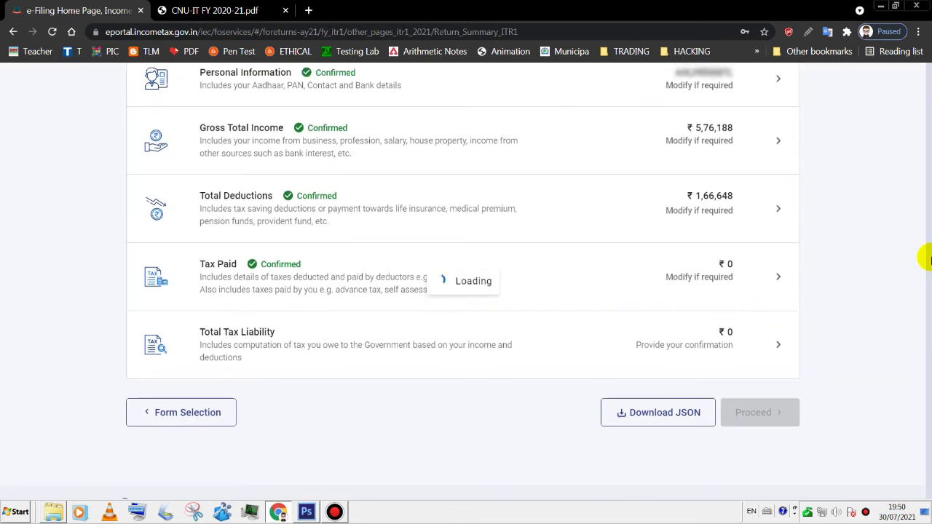
left_click_drag(928, 190, 929, 262)
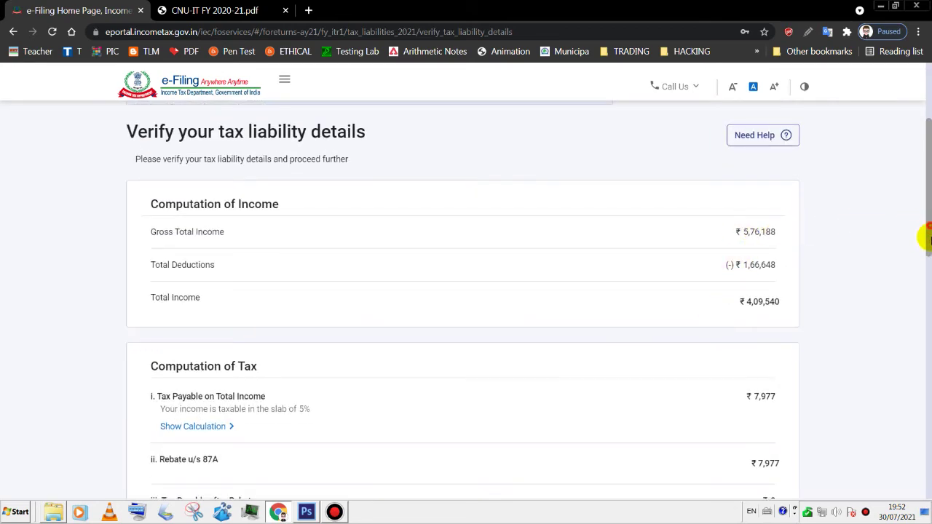
- Compare the tax liability figures with the Form 16 PDF's 'No Tax' net tax payable
scroll(922, 318, "down", 5)
scroll(924, 358, "down", 1)
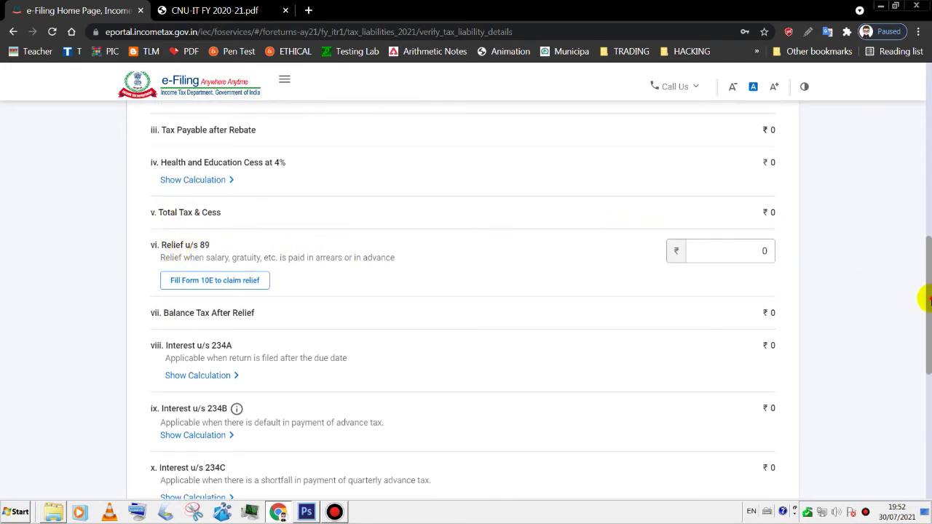
scroll(927, 343, "down", 3)
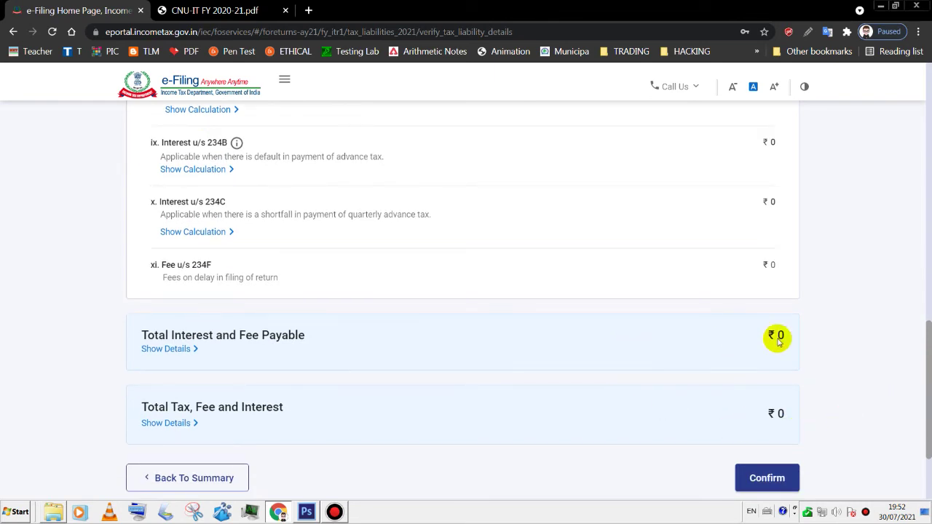
left_click(237, 7)
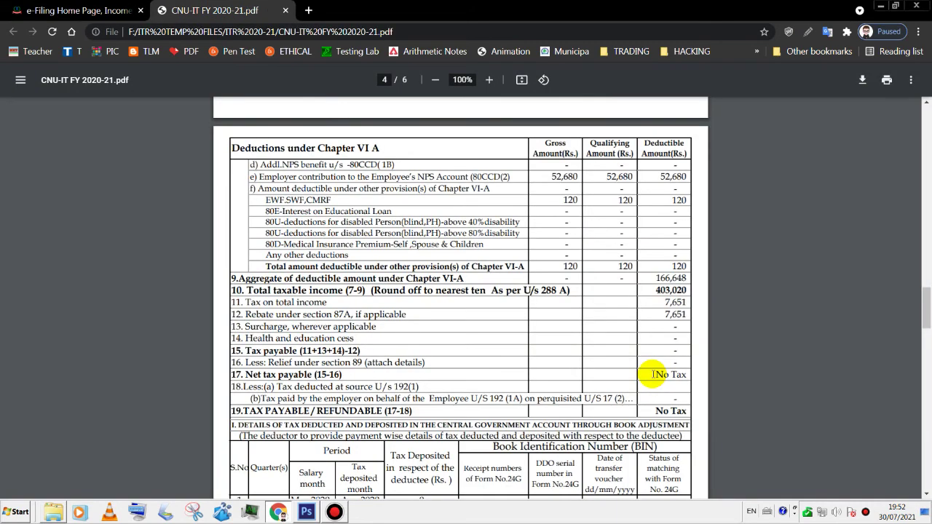
left_click_drag(651, 374, 685, 375)
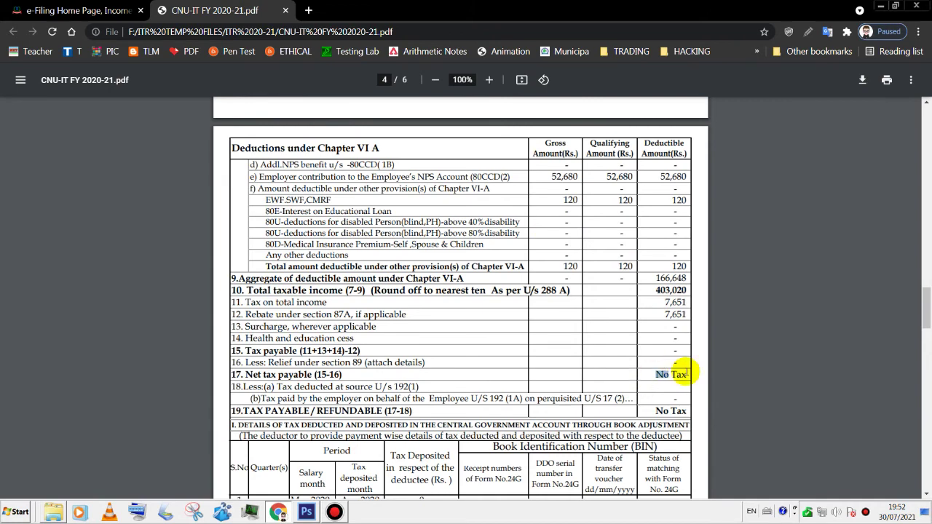
left_click(95, 11)
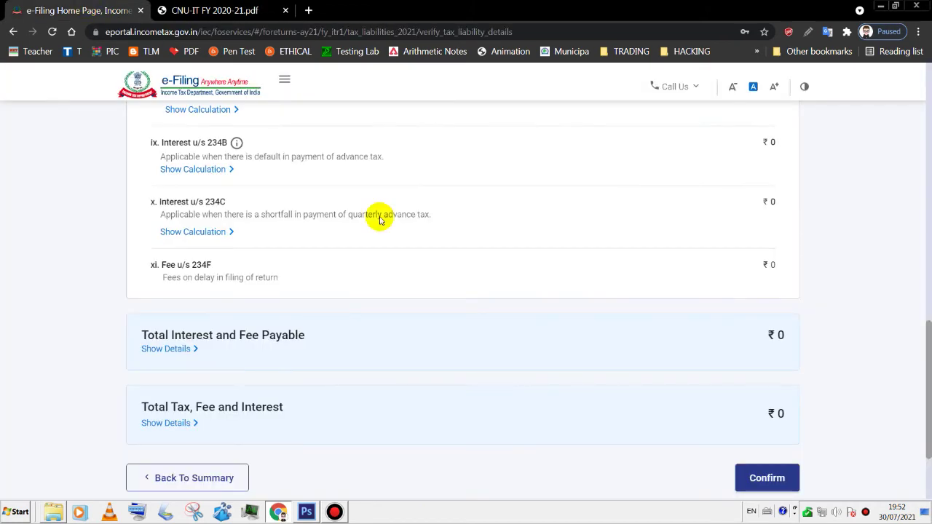
scroll(922, 372, "down", 1)
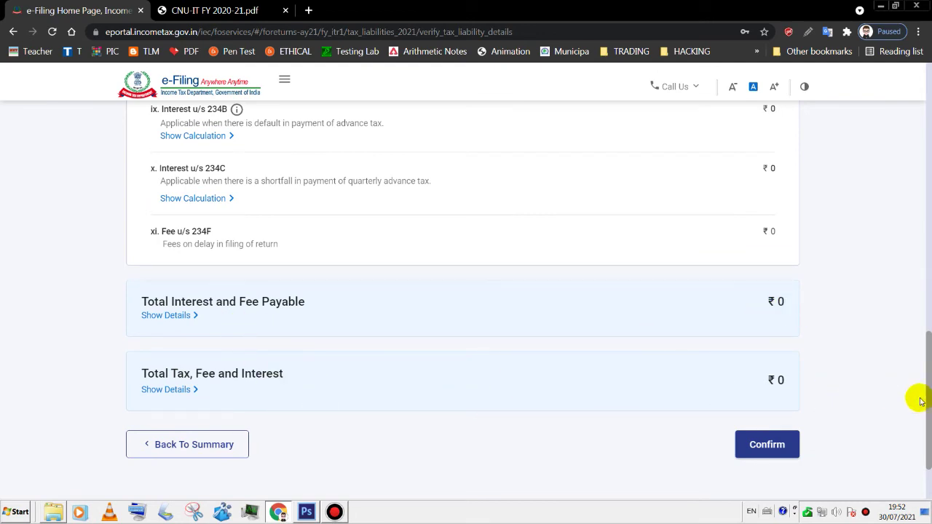
scroll(921, 371, "up", 1)
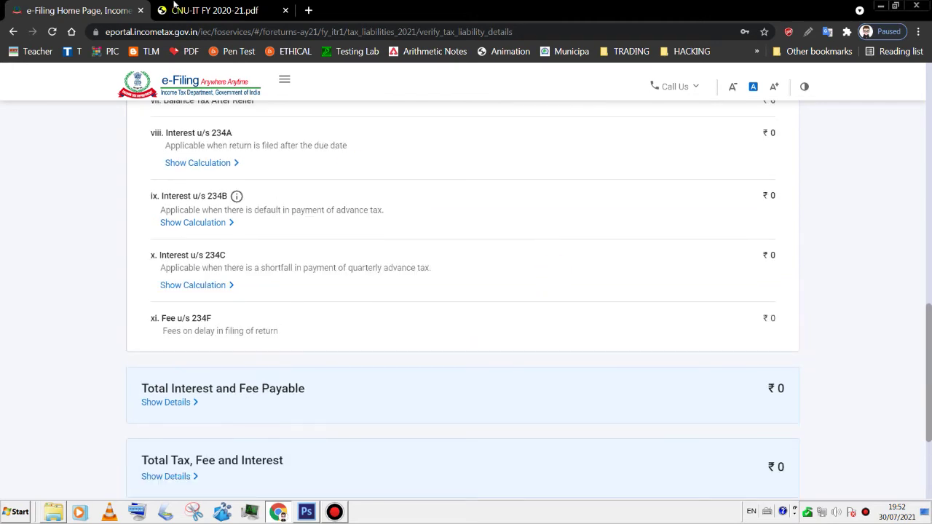
left_click(187, 11)
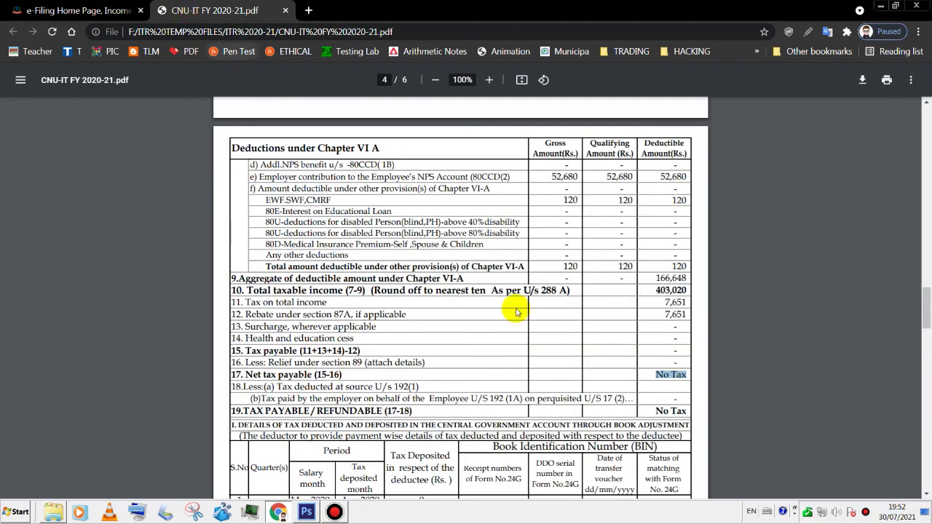
left_click(645, 413)
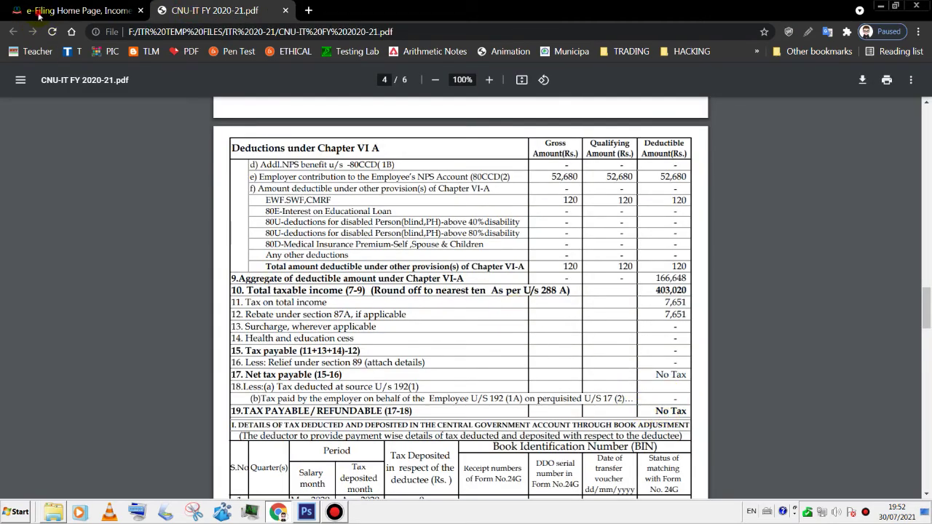
left_click(38, 14)
- Confirm the ₹0 total tax, fee and interest liability
scroll(925, 393, "down", 1)
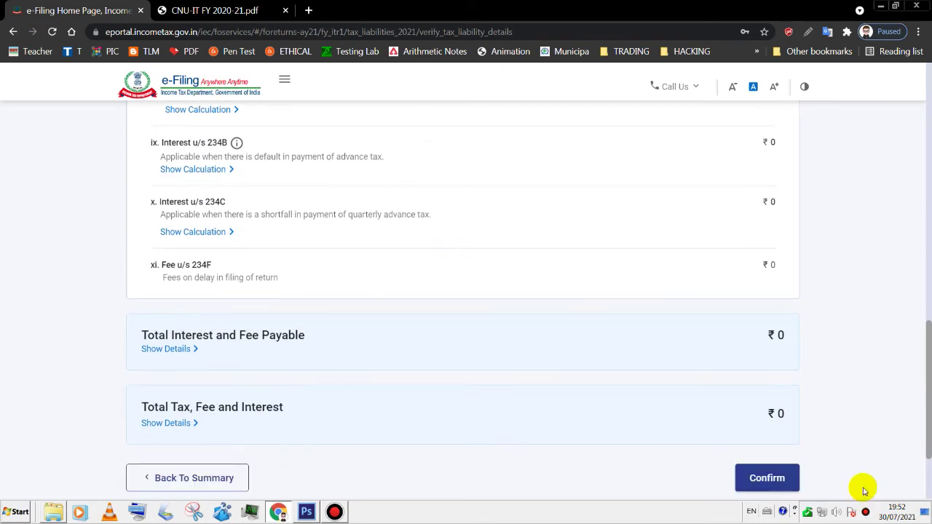
left_click_drag(928, 384, 921, 177)
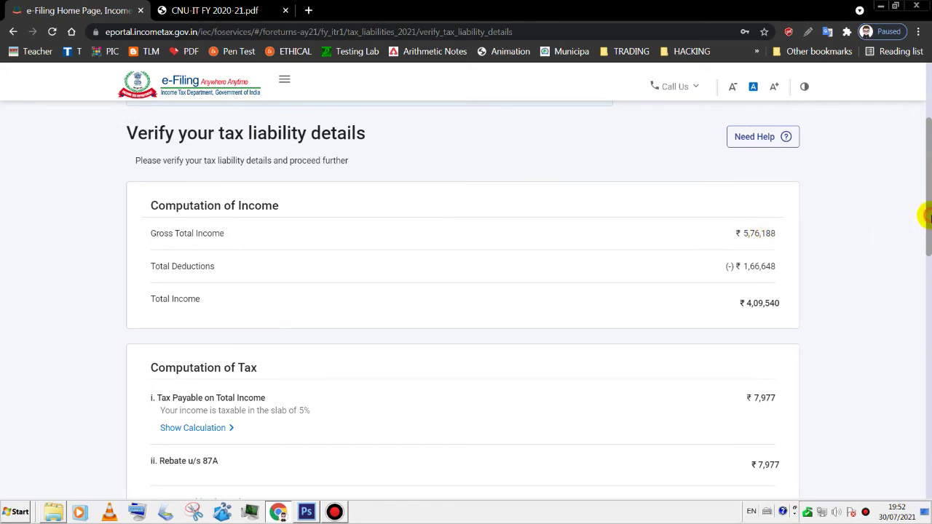
left_click_drag(926, 224, 926, 413)
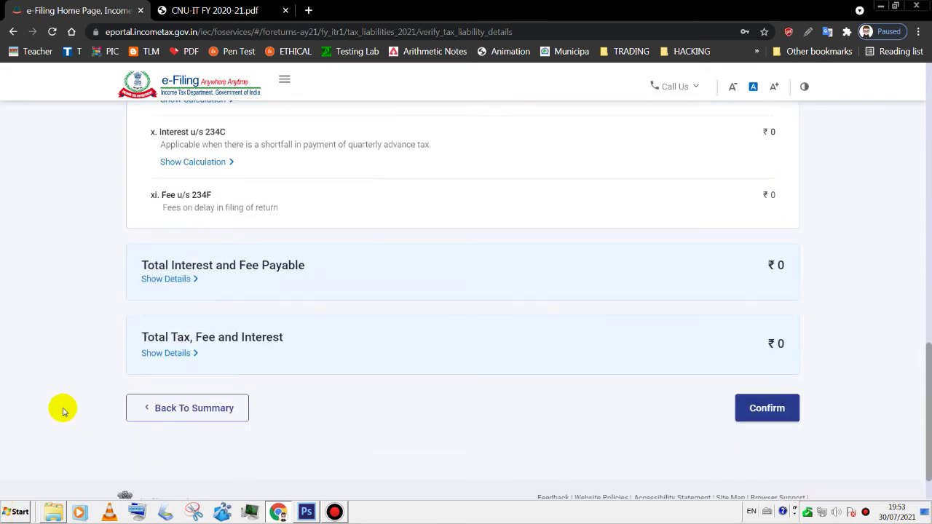
left_click(193, 409)
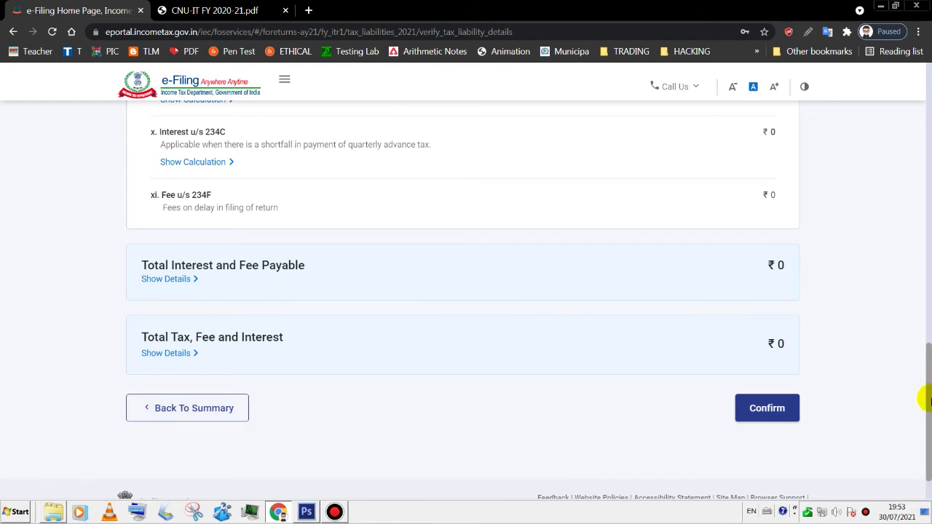
left_click(777, 409)
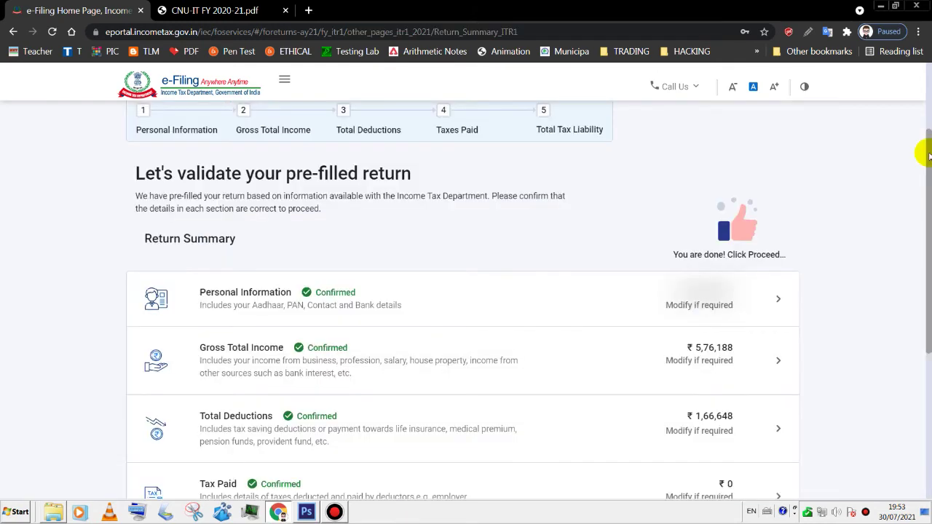
- Proceed from the fully confirmed Return Summary to the Tax Summary showing ₹0 payable
left_click_drag(927, 155, 926, 230)
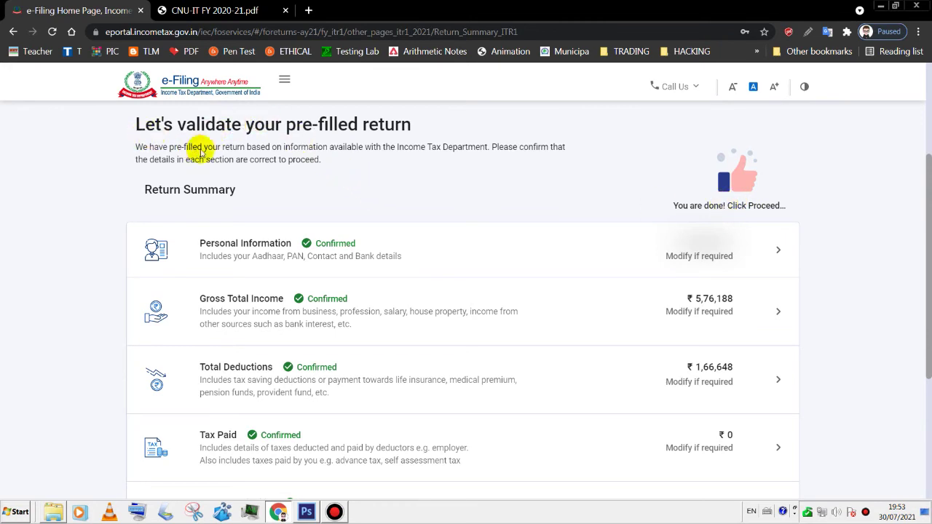
scroll(327, 284, "down", 3)
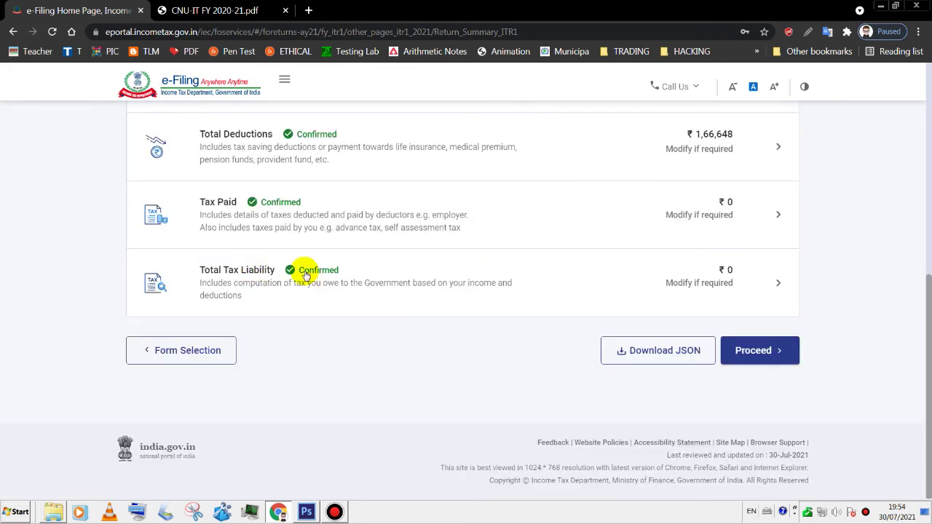
left_click(780, 349)
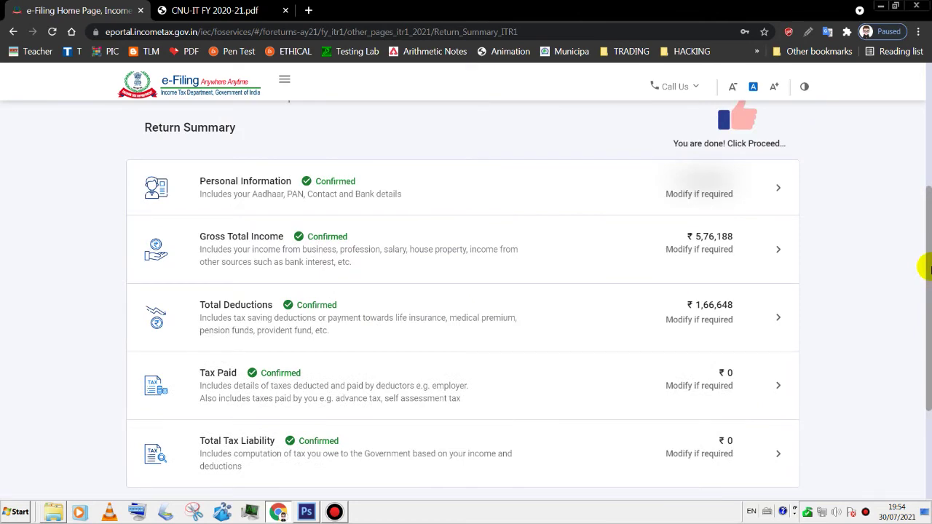
scroll(928, 269, "down", 1)
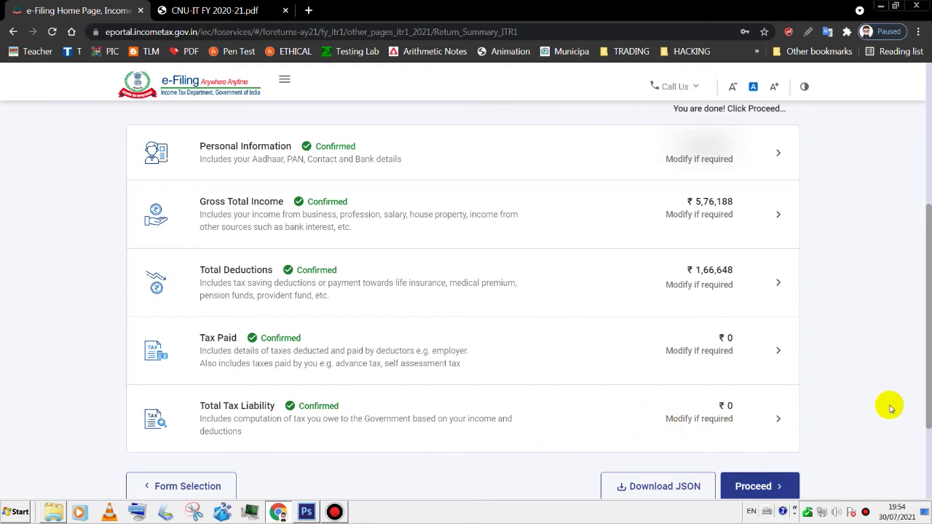
scroll(925, 386, "down", 1)
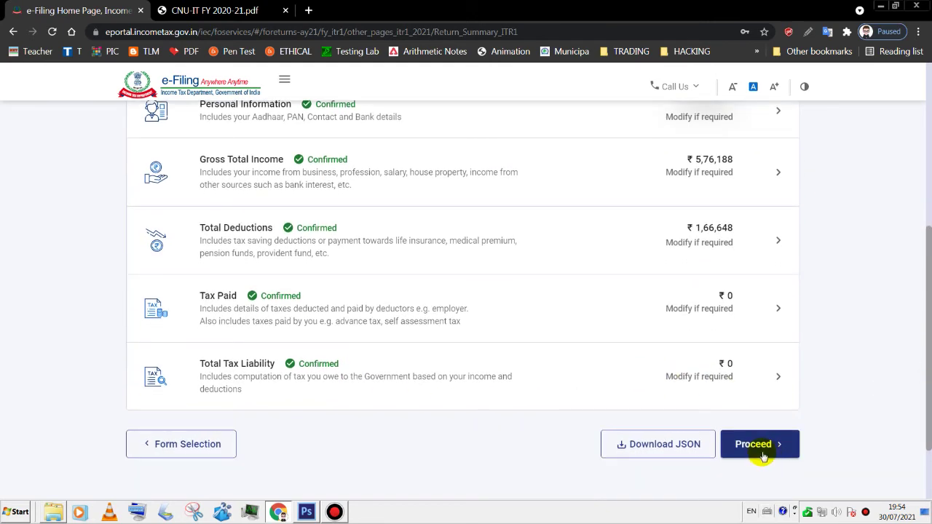
left_click(761, 450)
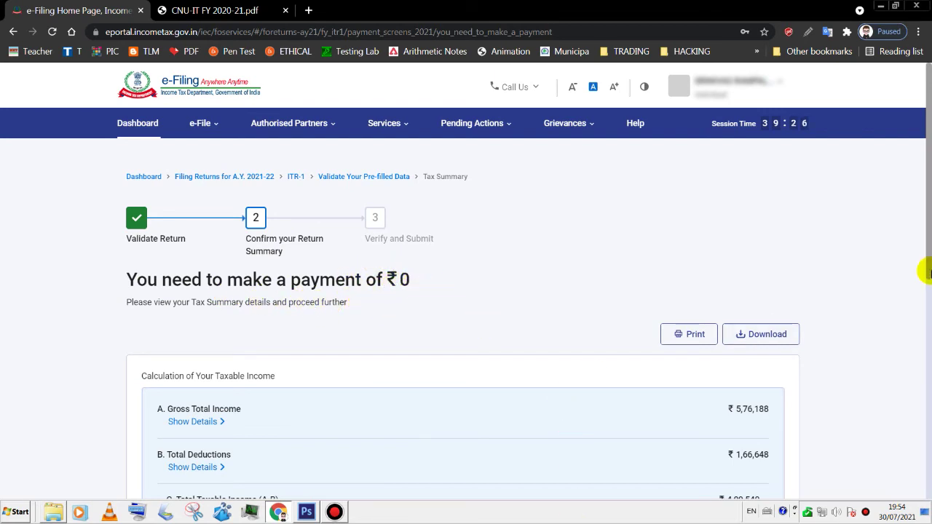
- Verify 'No Tax' in row 19 of CNU-IT FY 2020-21.pdf, then open Preview Return
left_click(238, 6)
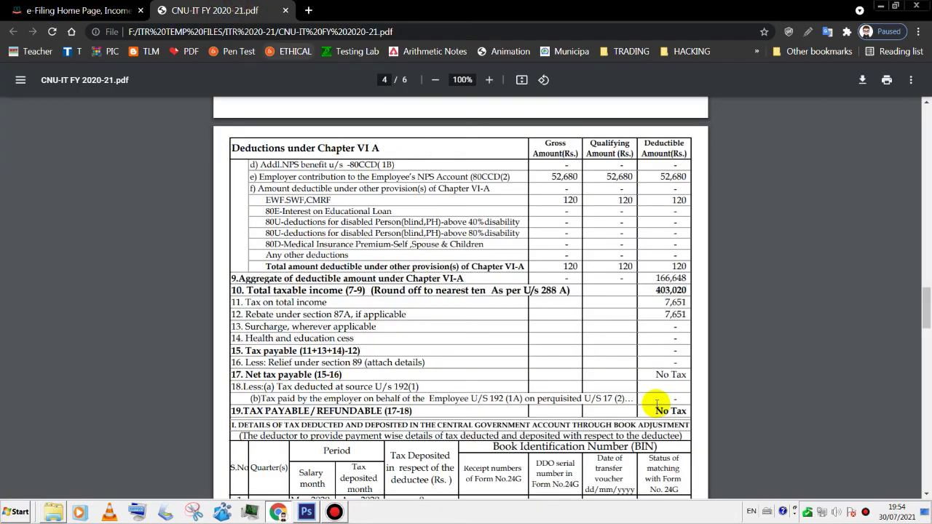
left_click_drag(656, 407, 688, 411)
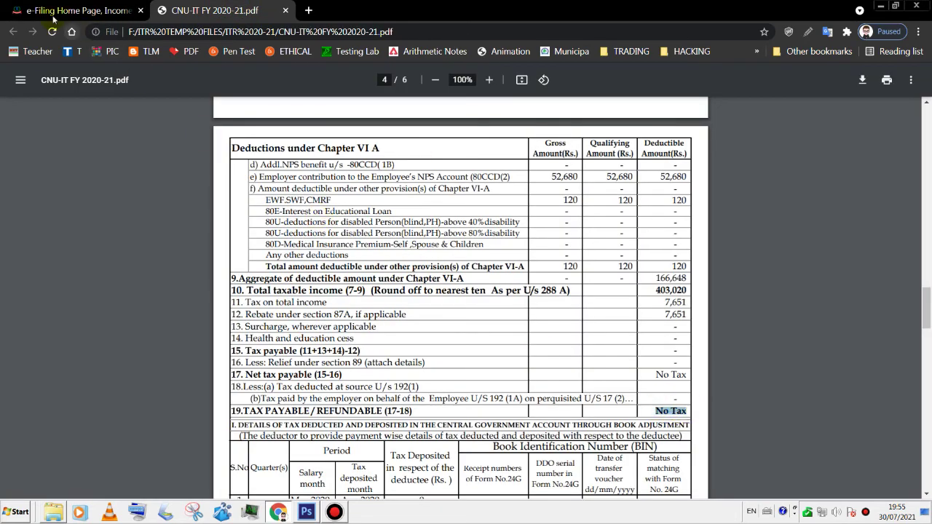
left_click(51, 11)
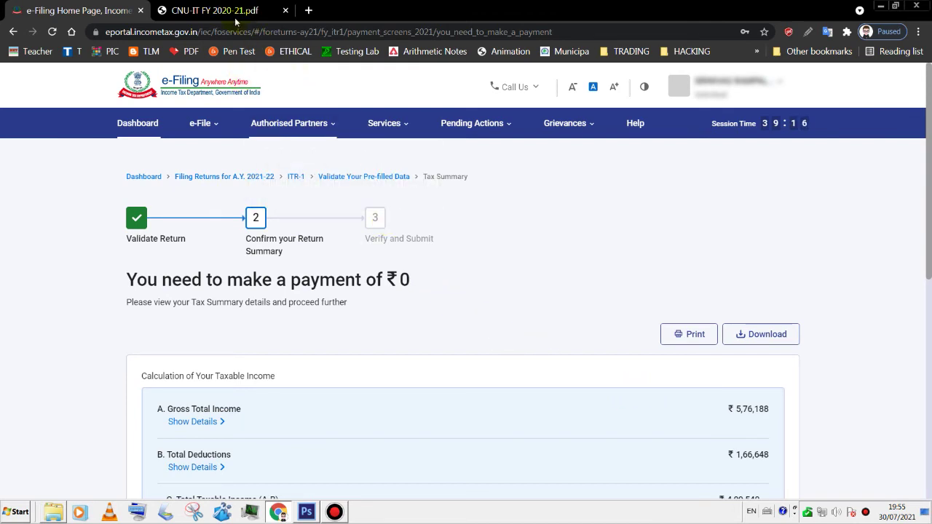
scroll(926, 211, "down", 3)
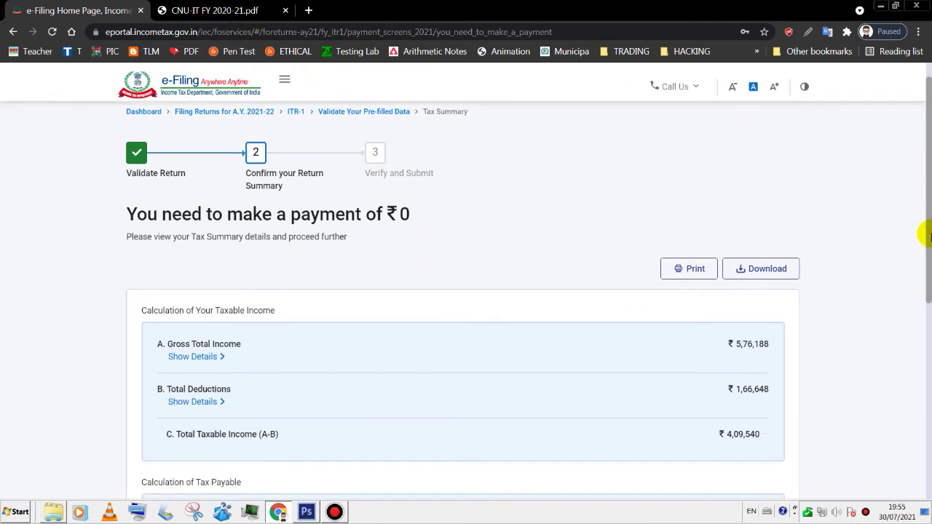
left_click_drag(926, 320, 926, 429)
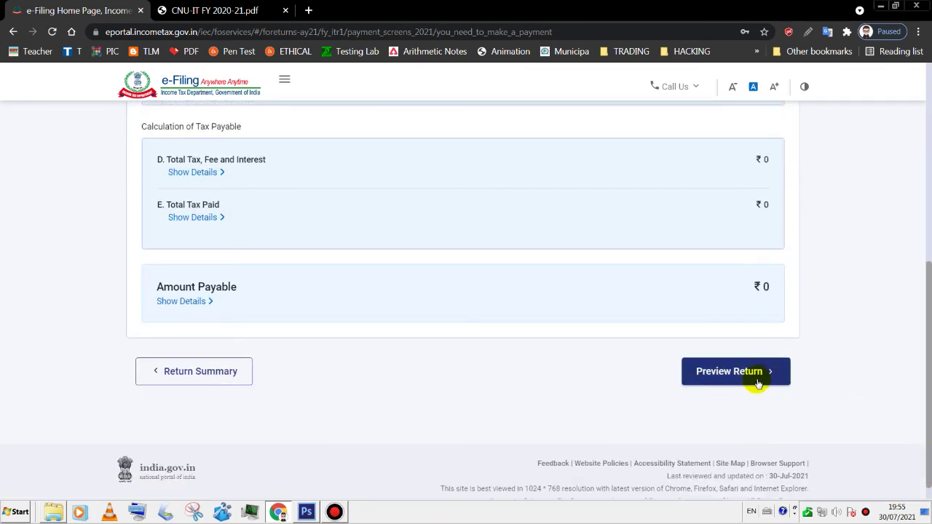
left_click(757, 383)
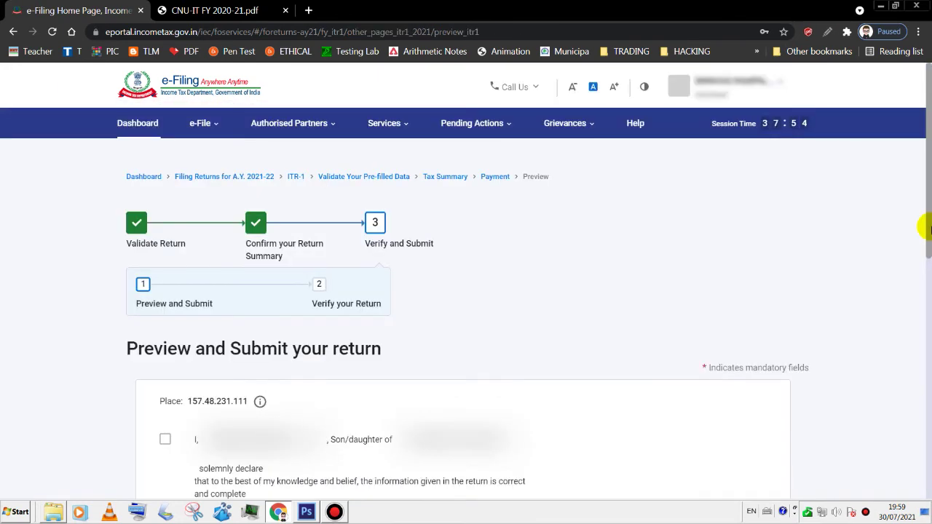
- Accept the declaration that the return is correct and move on to the ITR-1 preview
left_click_drag(928, 228, 923, 270)
left_click(163, 340)
mouse_move(925, 197)
left_mouse_down()
mouse_move(928, 155)
mouse_move(928, 209)
left_mouse_up()
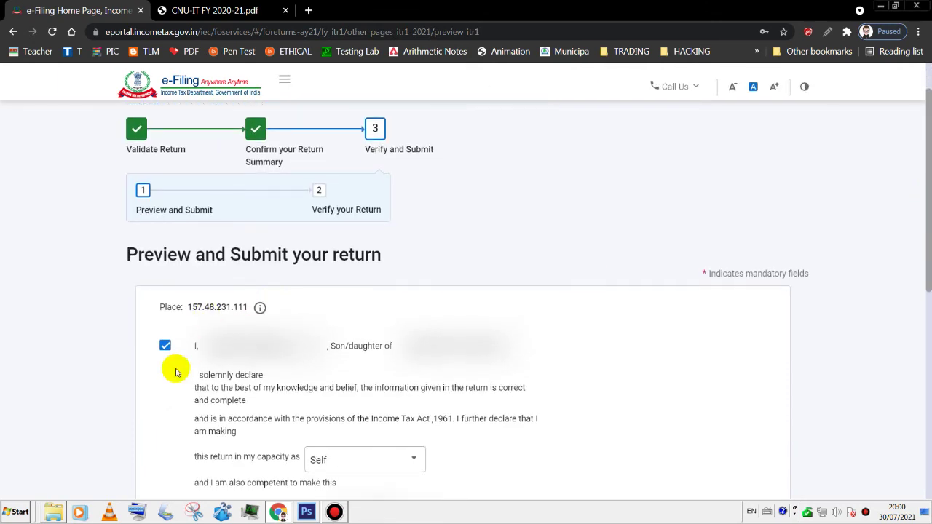
scroll(395, 285, "down", 2)
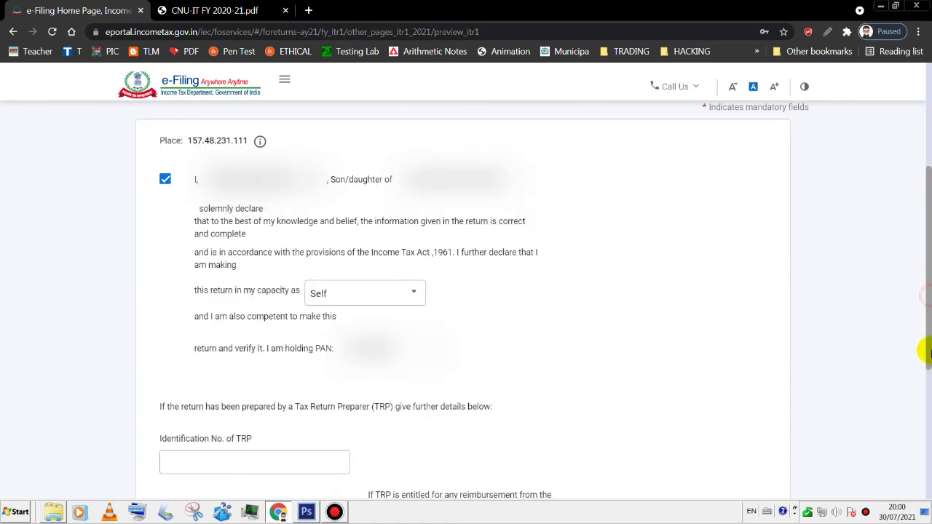
scroll(921, 347, "down", 4)
left_click(760, 357)
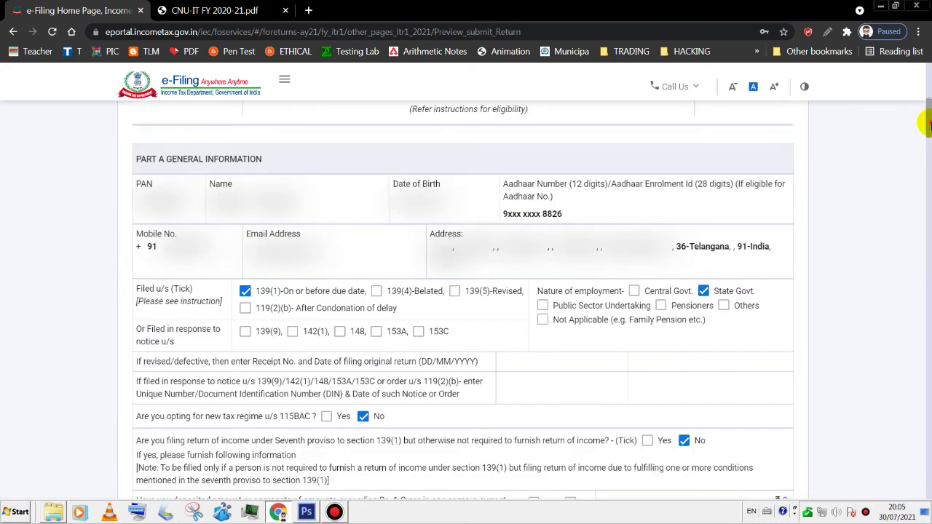
- Review the full ITR-1 preview and submit it for validation
left_click_drag(924, 123, 925, 108)
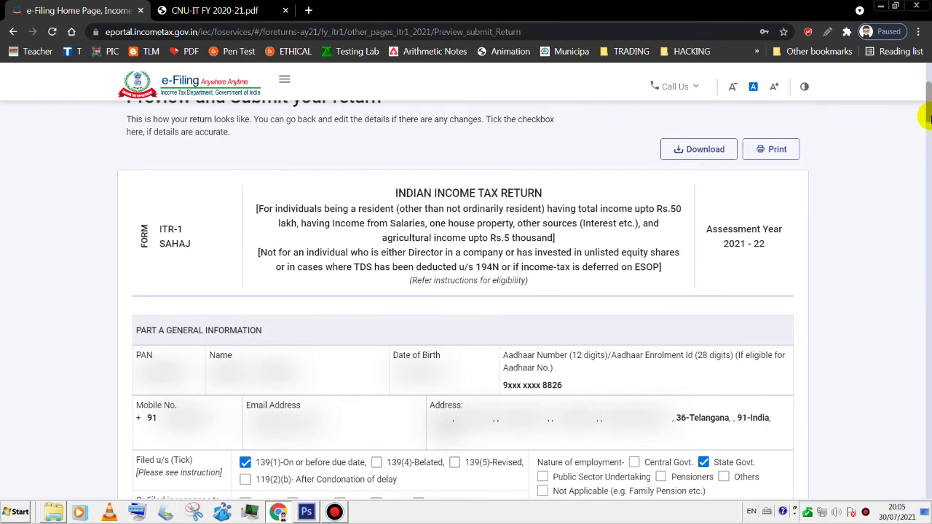
left_click_drag(928, 118, 711, 270)
left_click_drag(926, 297, 923, 482)
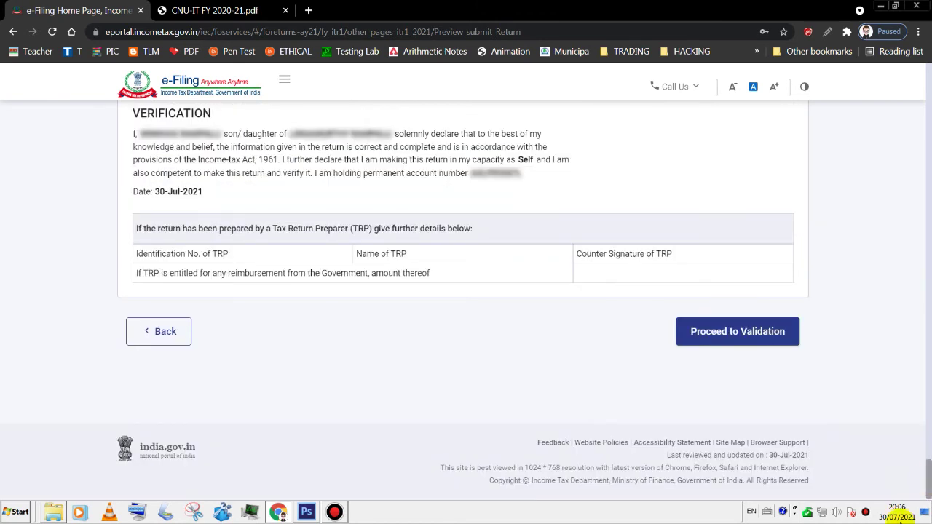
left_click(741, 339)
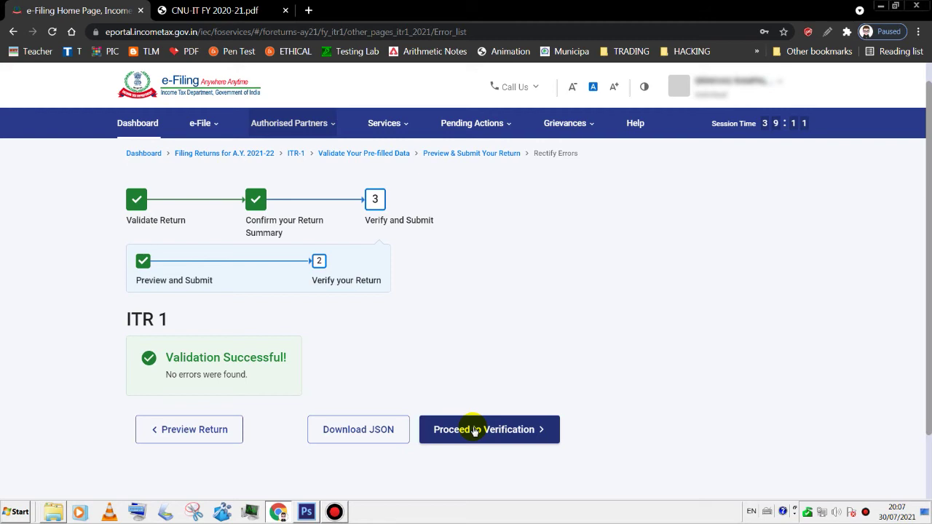
- Go to verification of the validated return and choose e-Verify Now
left_click(474, 429)
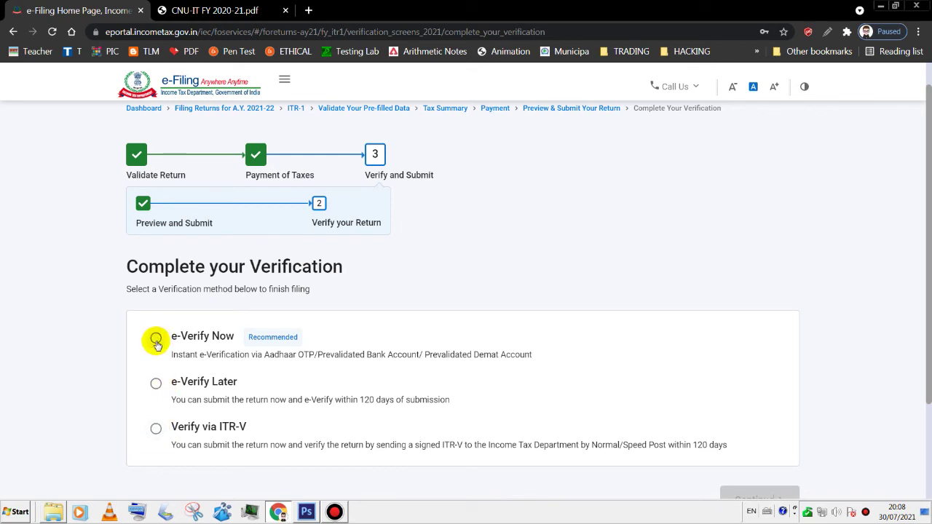
left_click(156, 340)
scroll(816, 461, "down", 1)
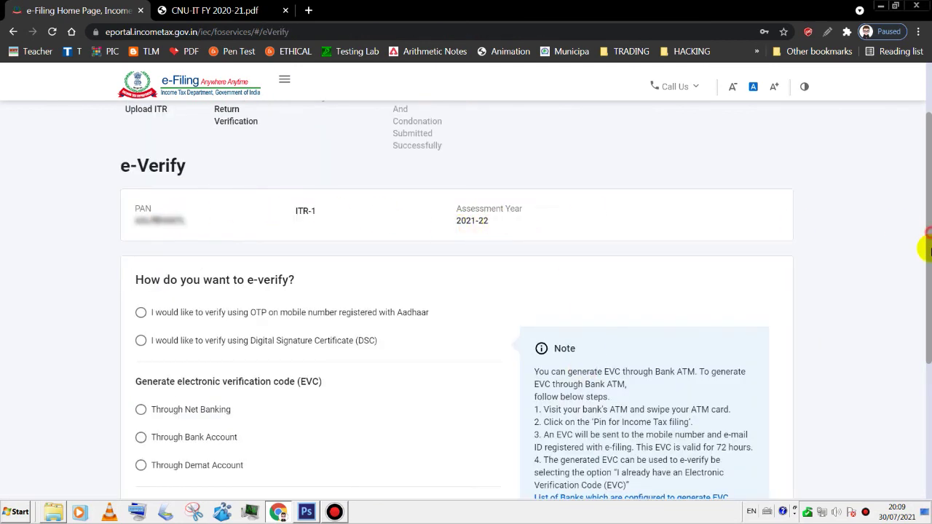
scroll(928, 251, "down", 1)
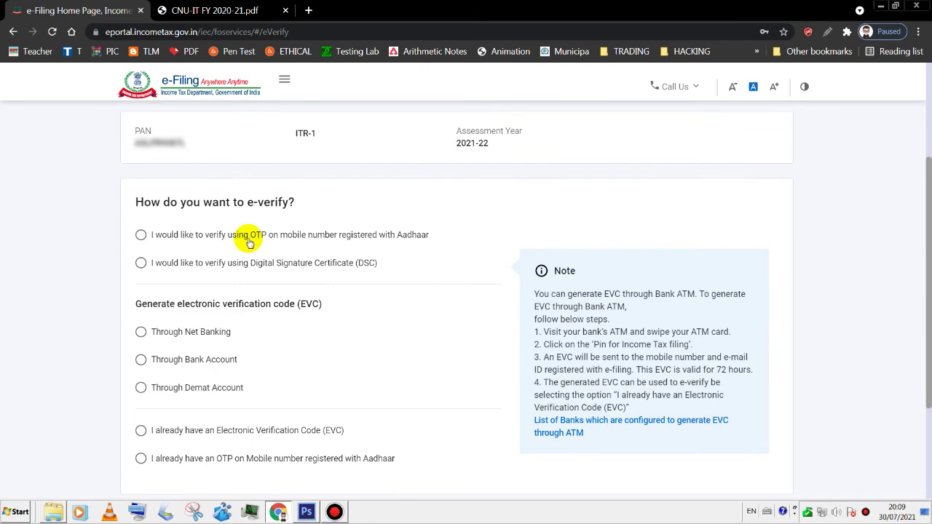
scroll(306, 272, "down", 1)
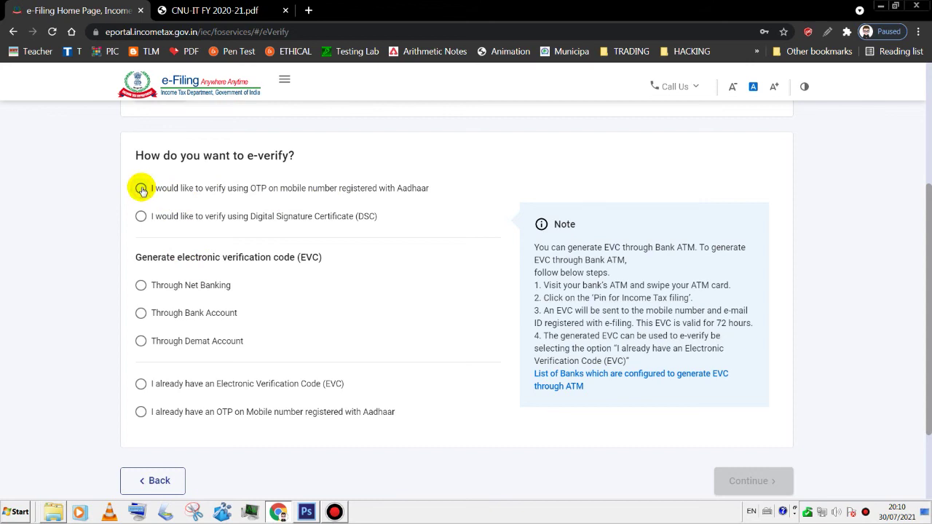
- Verify with an Aadhaar OTP, giving consent, entering and validating the six-digit code, then submit the return
left_click(141, 189)
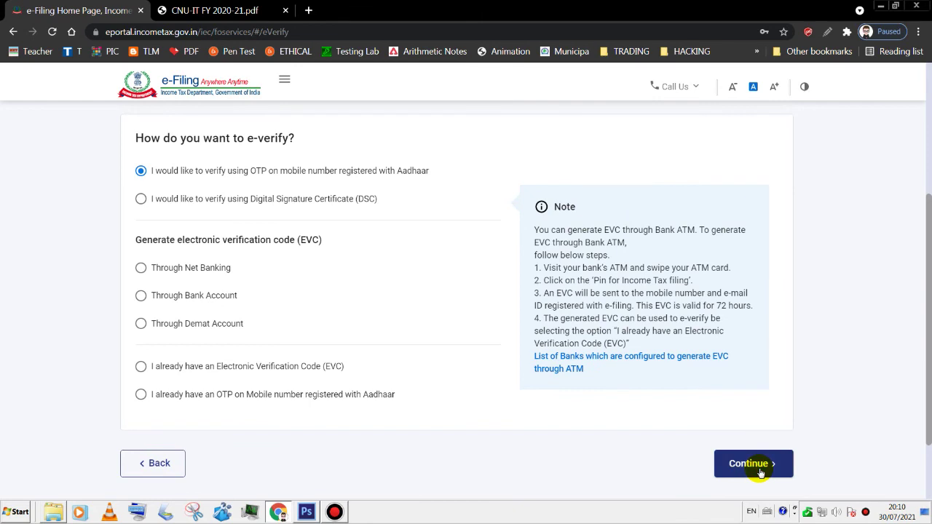
left_click(759, 471)
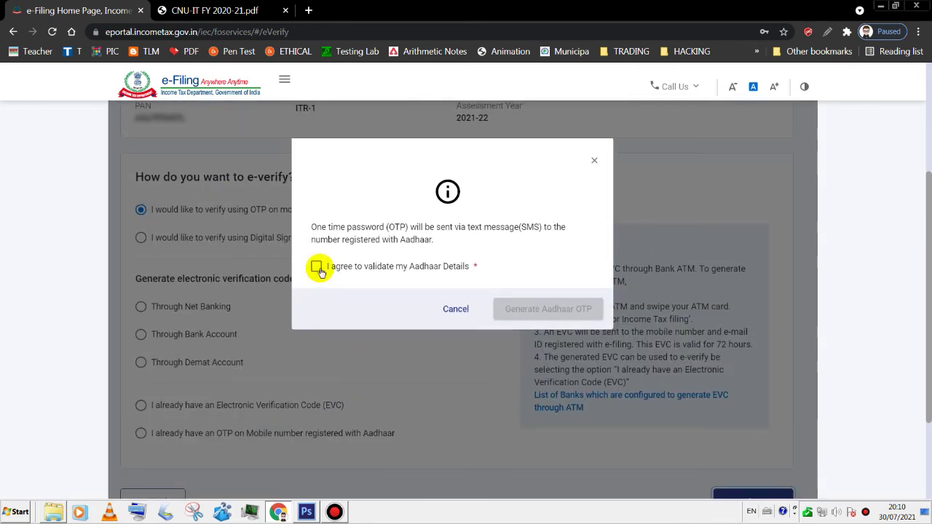
left_click(315, 267)
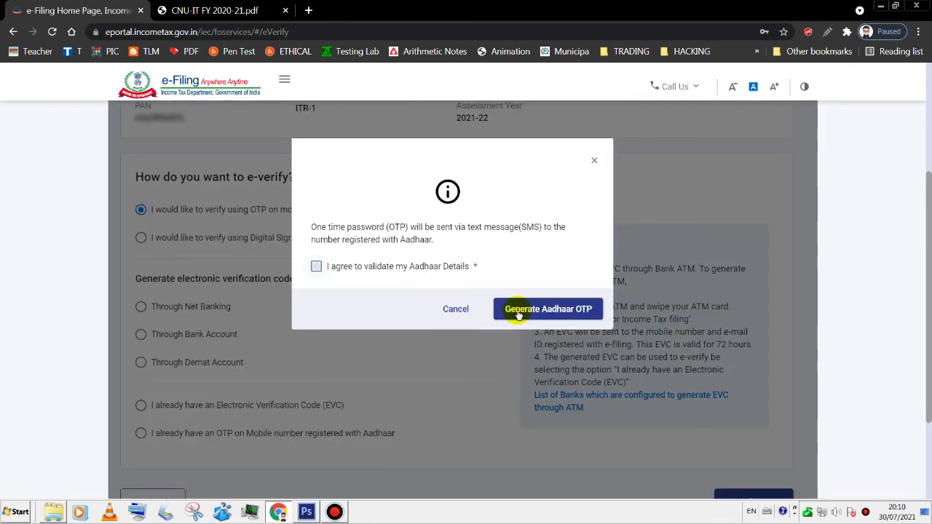
left_click(518, 310)
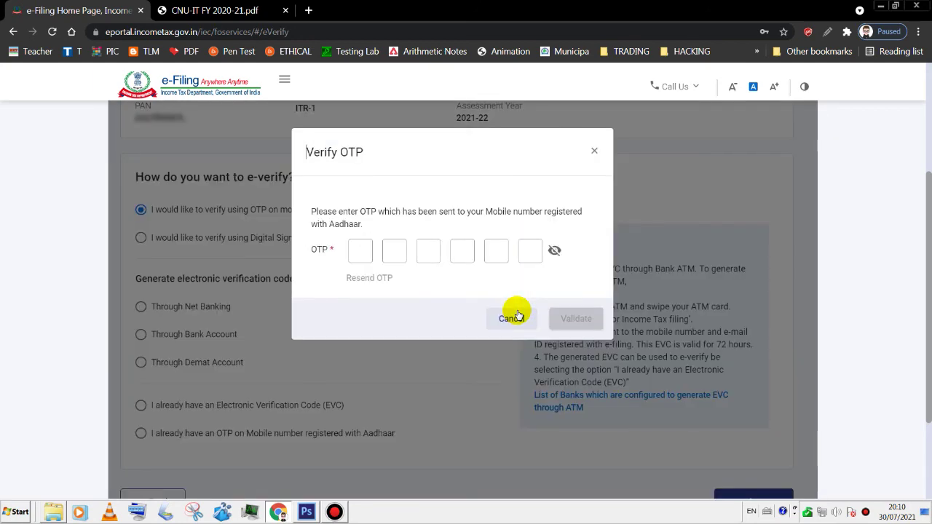
key("ctrl+v")
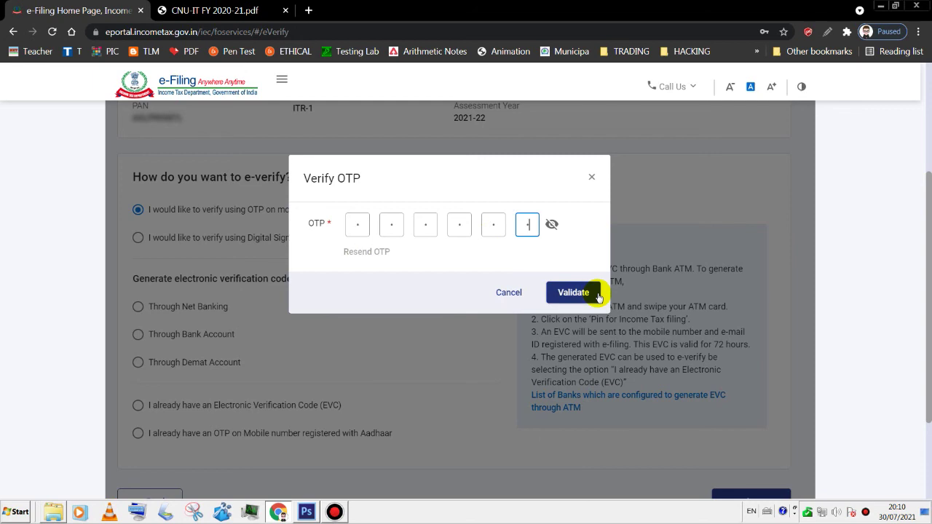
left_click(571, 298)
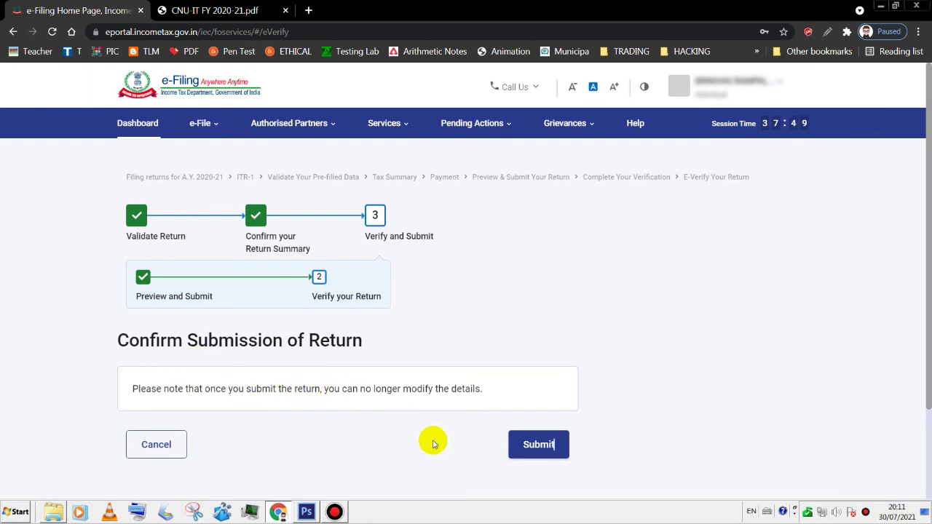
left_click(520, 447)
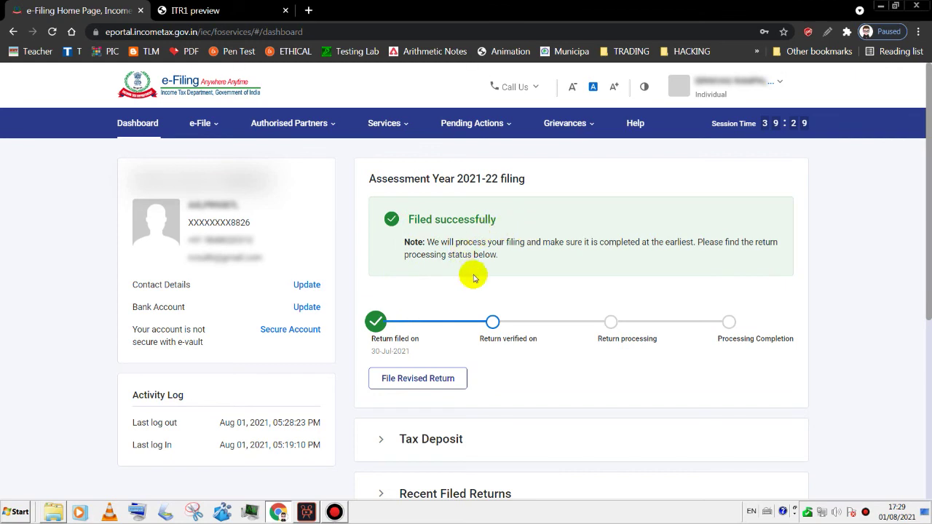
- Open View Filed Returns from the e-File menu's Income Tax Returns section
left_click(211, 131)
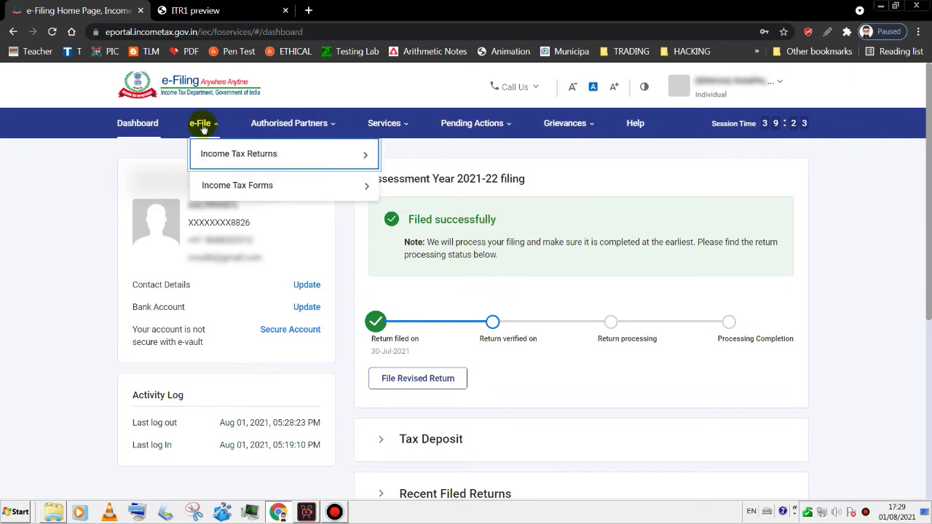
mouse_move(208, 150)
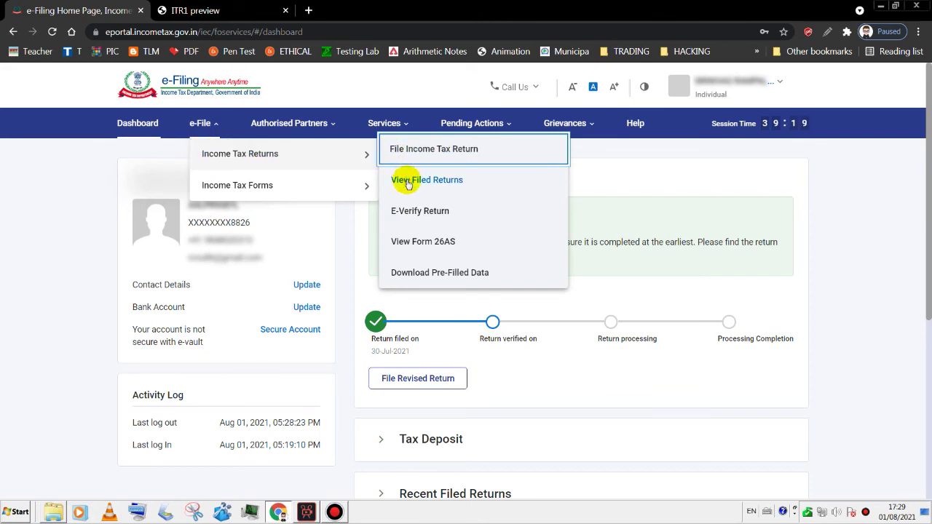
left_click(406, 181)
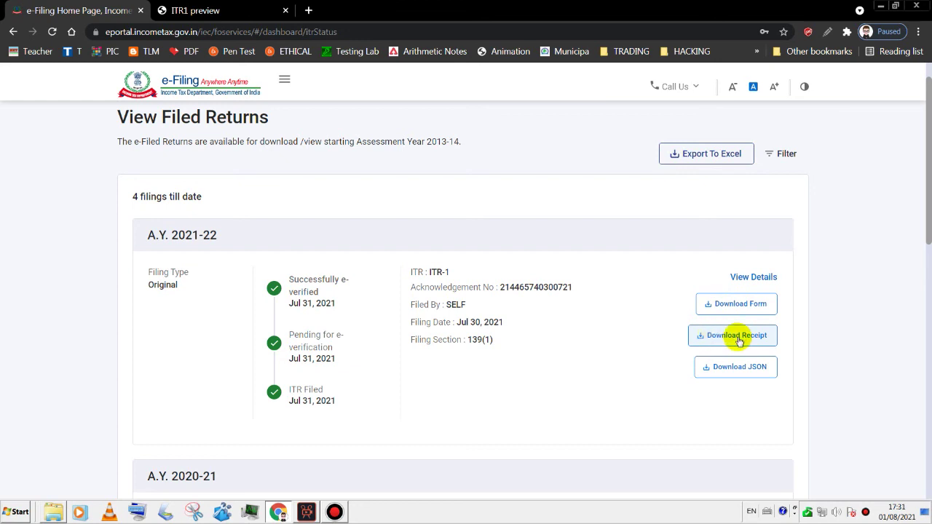
- Download the A.Y. 2021-22 acknowledgement receipt and view the ITR-1 PDFs
left_click(737, 336)
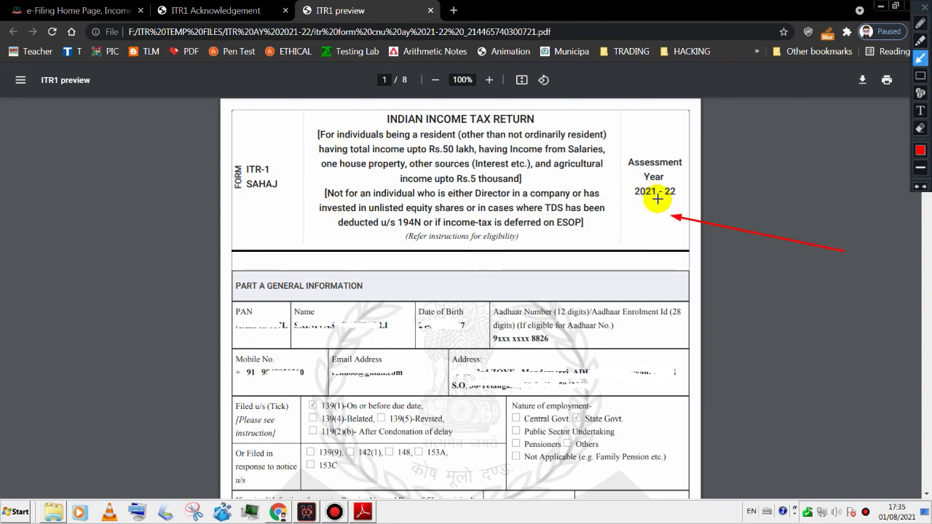
scroll(926, 157, "down", 5)
left_click_drag(926, 157, 926, 426)
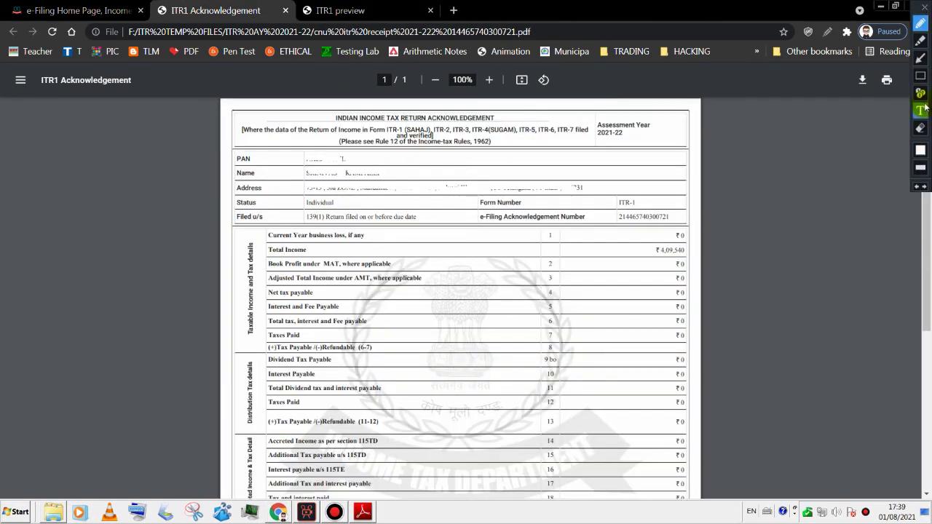
- Draw a red arrow pointing to the 'DO NOT SEND THIS ACKNOWLEDGEMENT TO CPC, BENGALURU' note
left_click(920, 58)
scroll(766, 335, "down", 2)
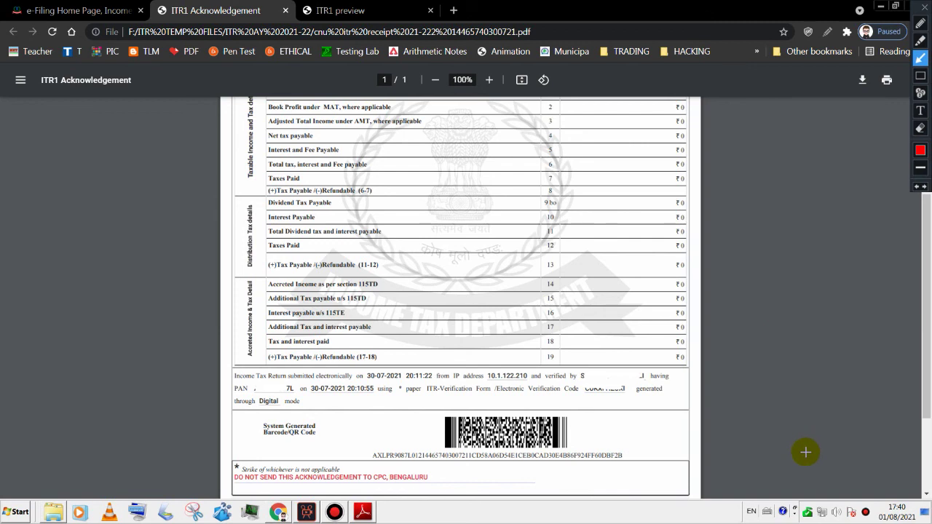
mouse_move(806, 457)
left_mouse_down()
mouse_move(669, 483)
mouse_move(461, 462)
mouse_move(432, 477)
left_mouse_up()
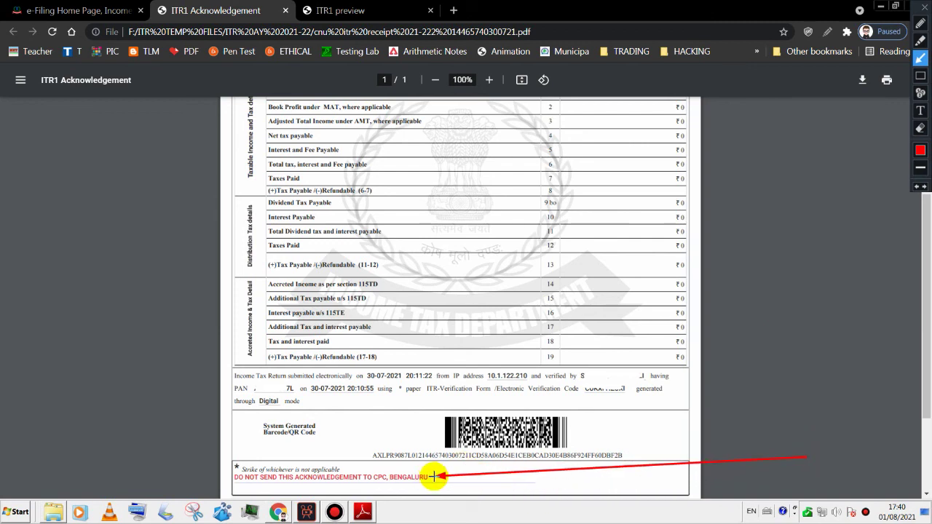